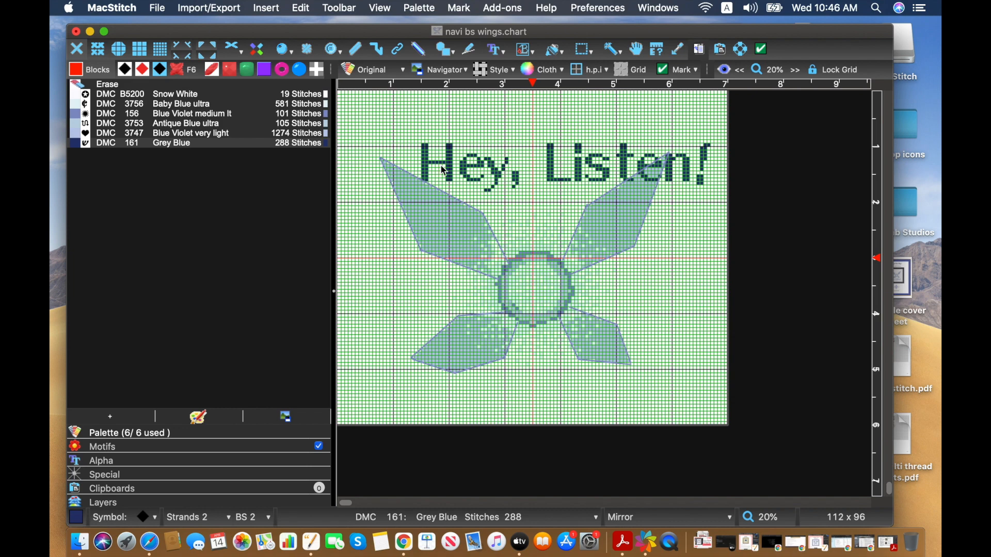
Open the example cover sheet document from the desktop to view it, close it and return to the MacStitch chart.
{"action": "left_click_drag", "start_coordinate": [794, 33], "coordinate": [714, 24]}
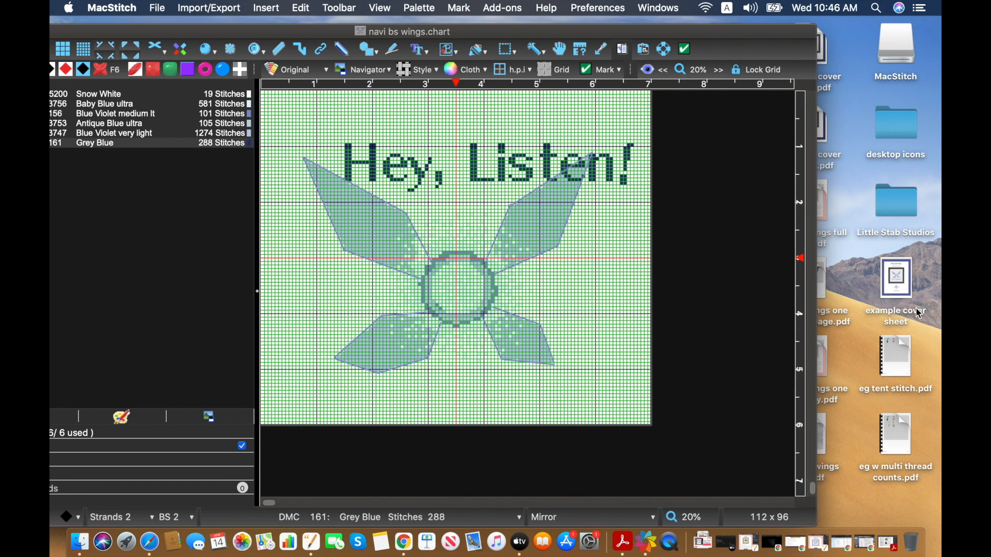
{"action": "double_click", "coordinate": [905, 290]}
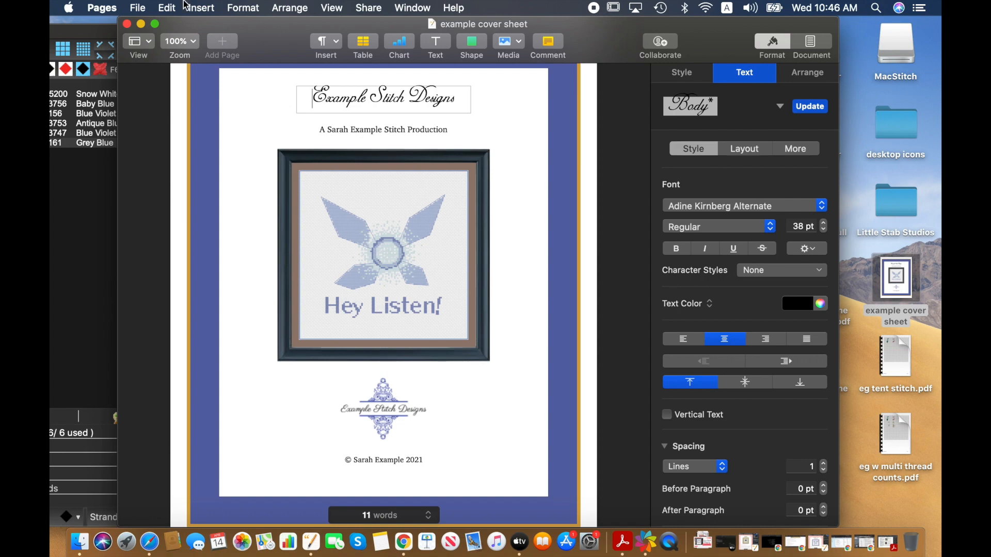
{"action": "left_click", "coordinate": [126, 25]}
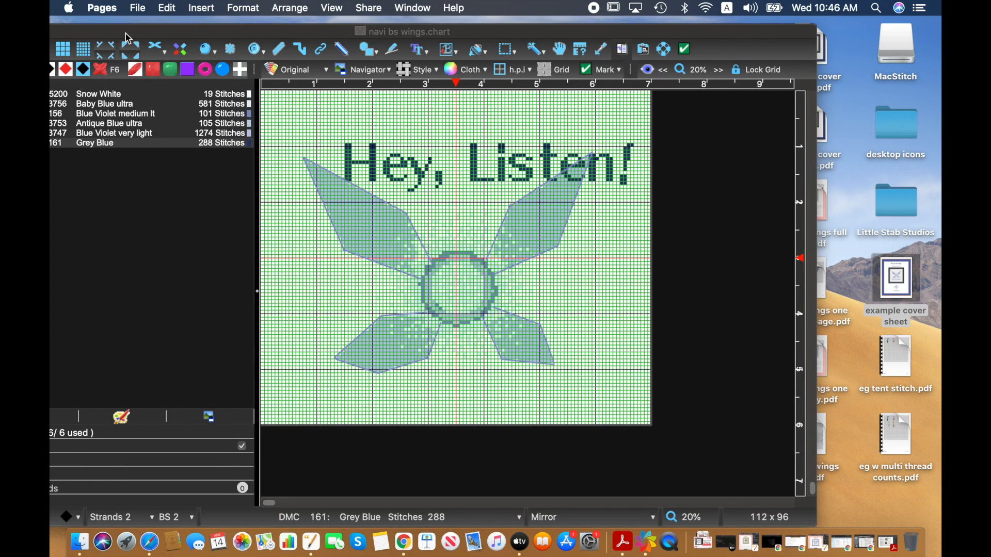
{"action": "left_click", "coordinate": [135, 40]}
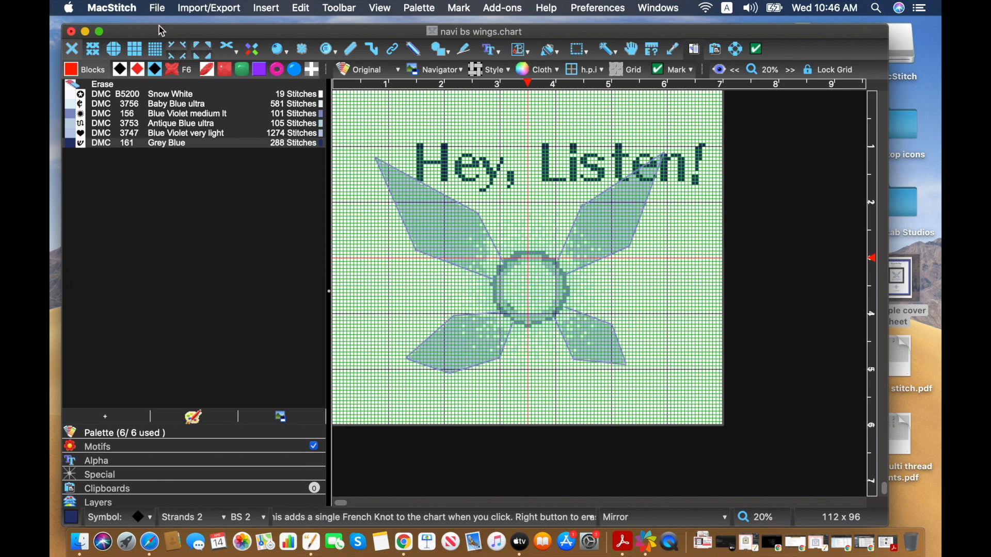
Review the general preferences, browse the Desktop folder for a logo image file, and close the preferences without choosing one.
{"action": "left_click", "coordinate": [125, 6]}
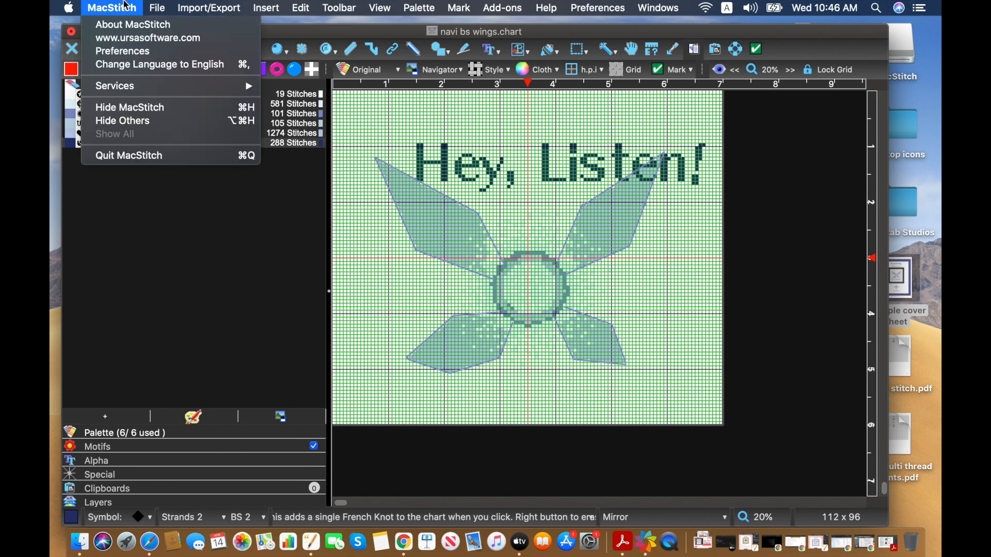
{"action": "left_click", "coordinate": [125, 6]}
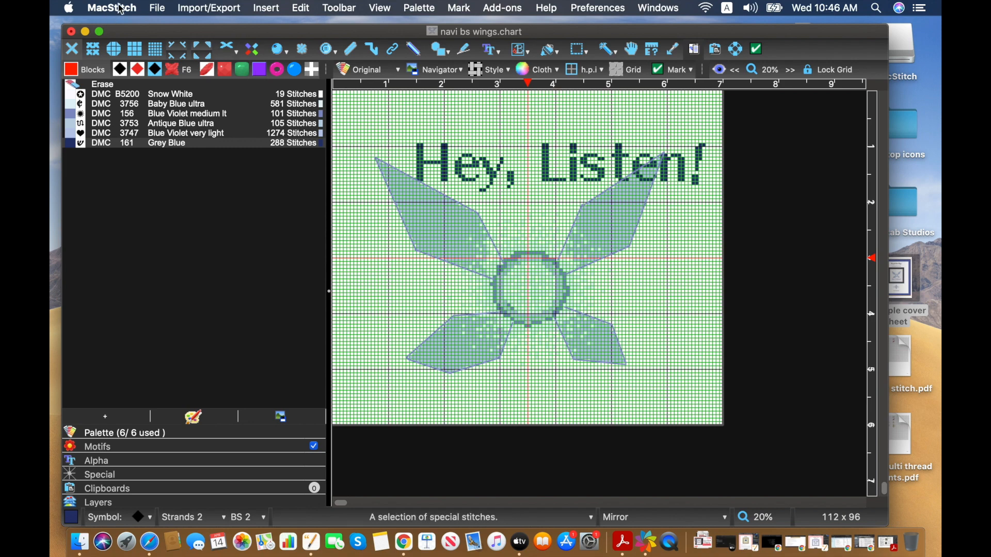
{"action": "left_click", "coordinate": [121, 9]}
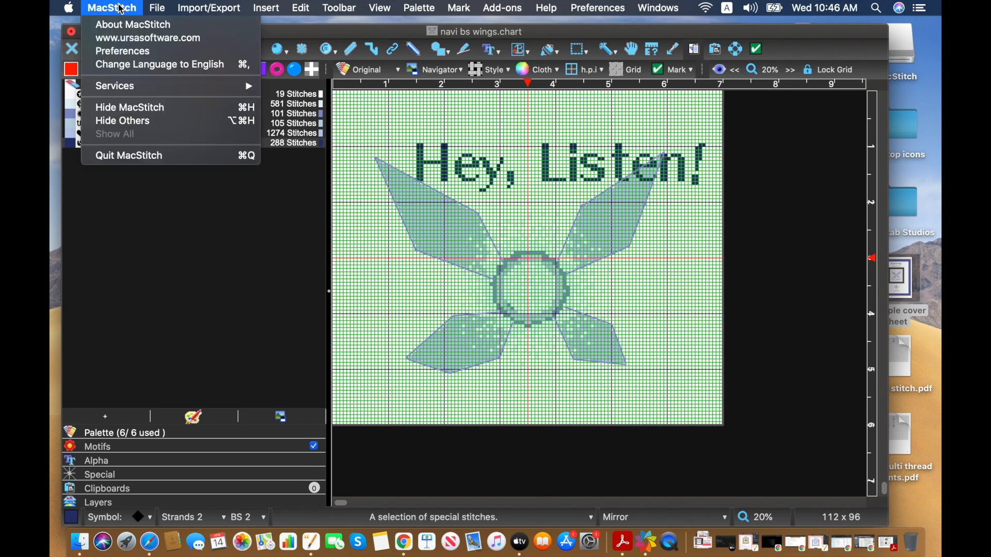
{"action": "left_click", "coordinate": [135, 56]}
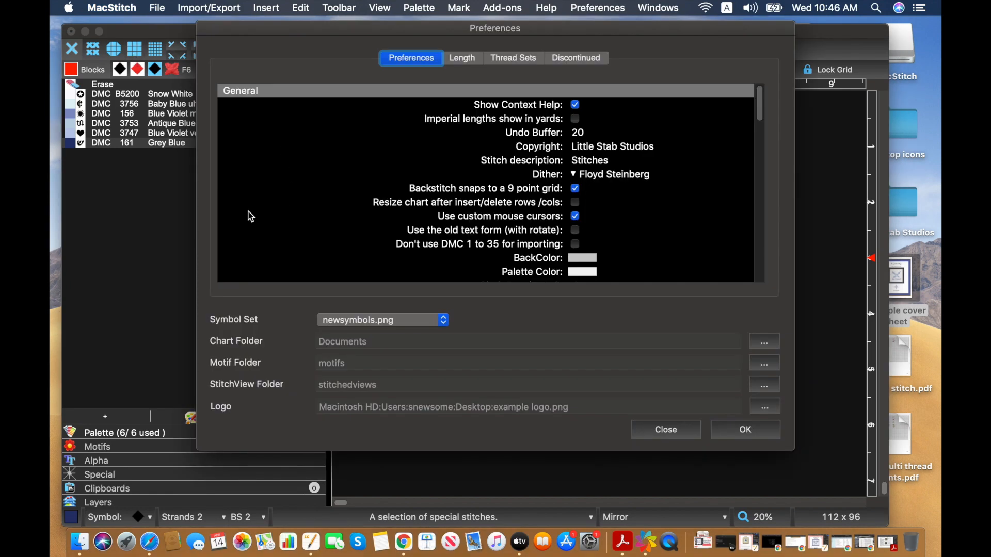
{"action": "scroll", "coordinate": [251, 217], "scroll_direction": "down", "scroll_amount": 4}
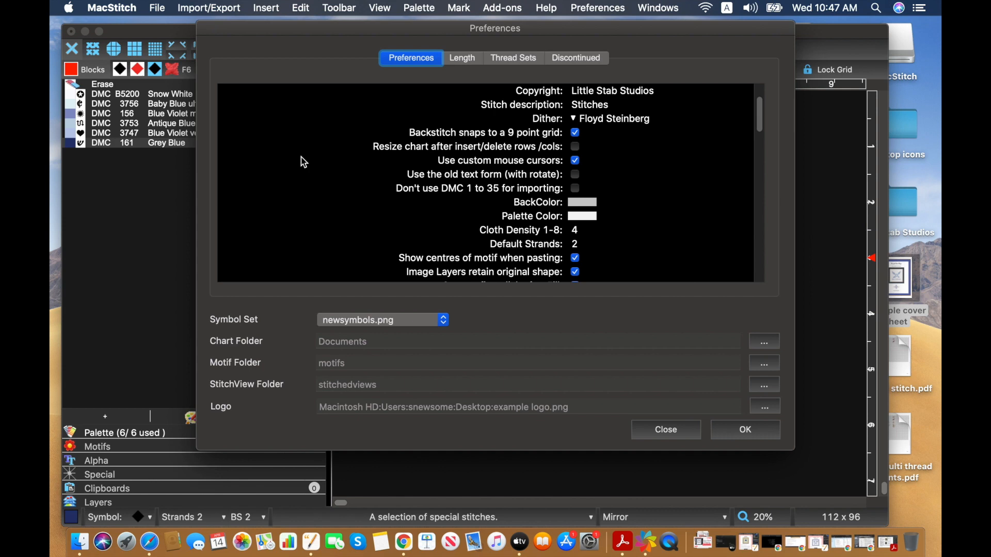
{"action": "left_click", "coordinate": [754, 410]}
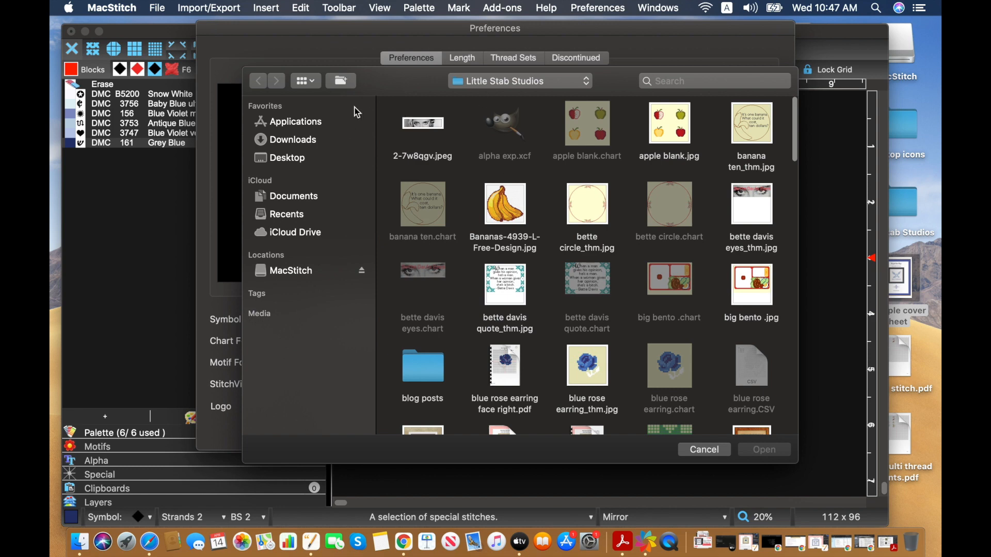
{"action": "scroll", "coordinate": [514, 295], "scroll_direction": "down", "scroll_amount": 10}
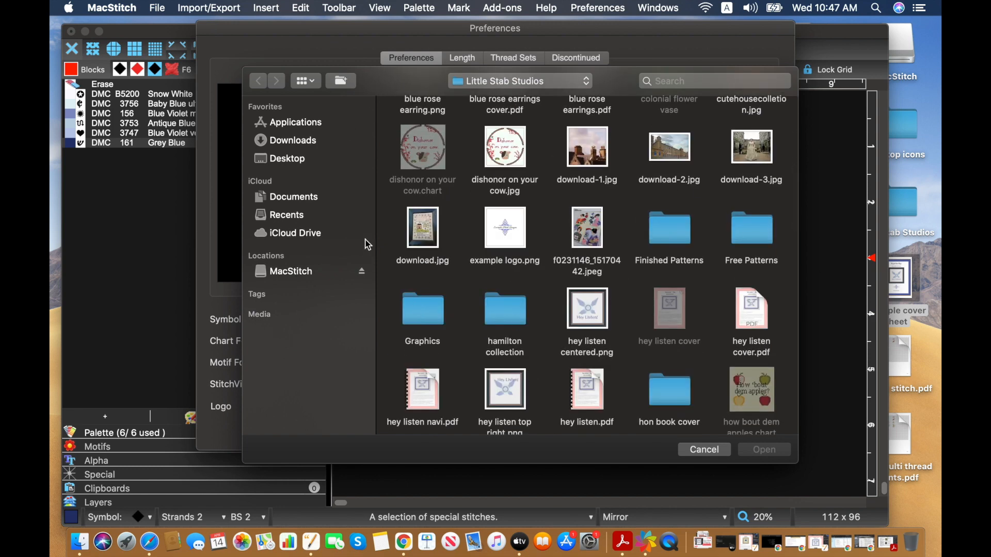
{"action": "left_click", "coordinate": [304, 158]}
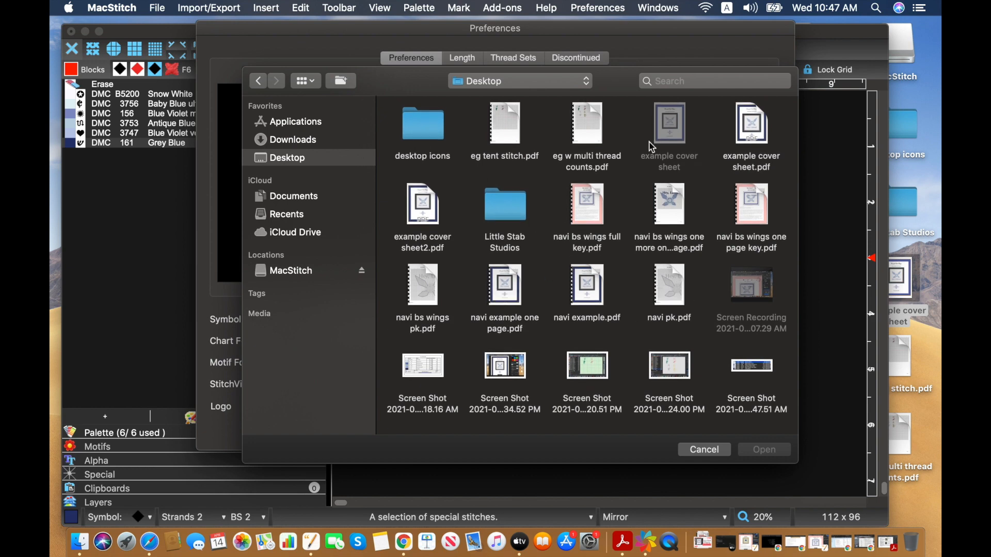
{"action": "left_click", "coordinate": [703, 450]}
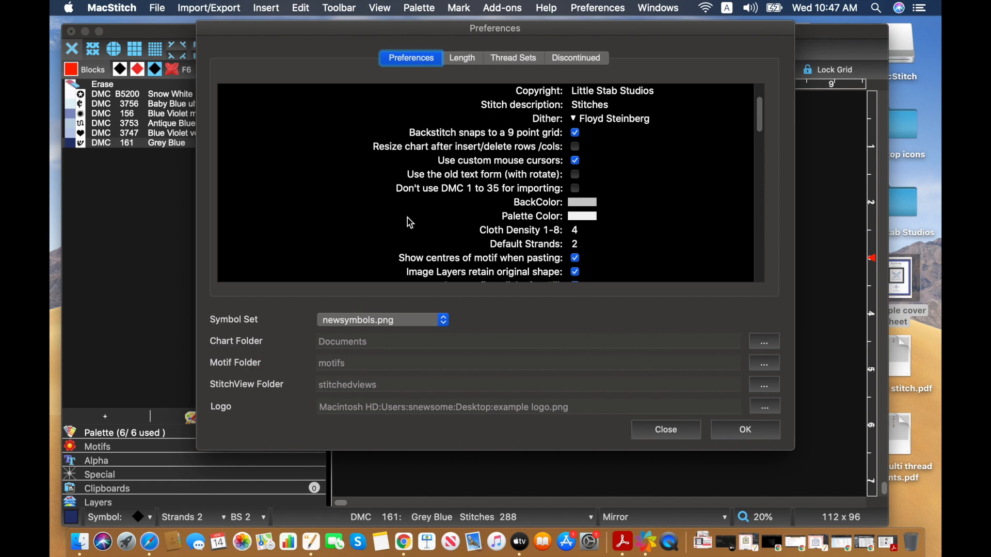
{"action": "left_click", "coordinate": [660, 435]}
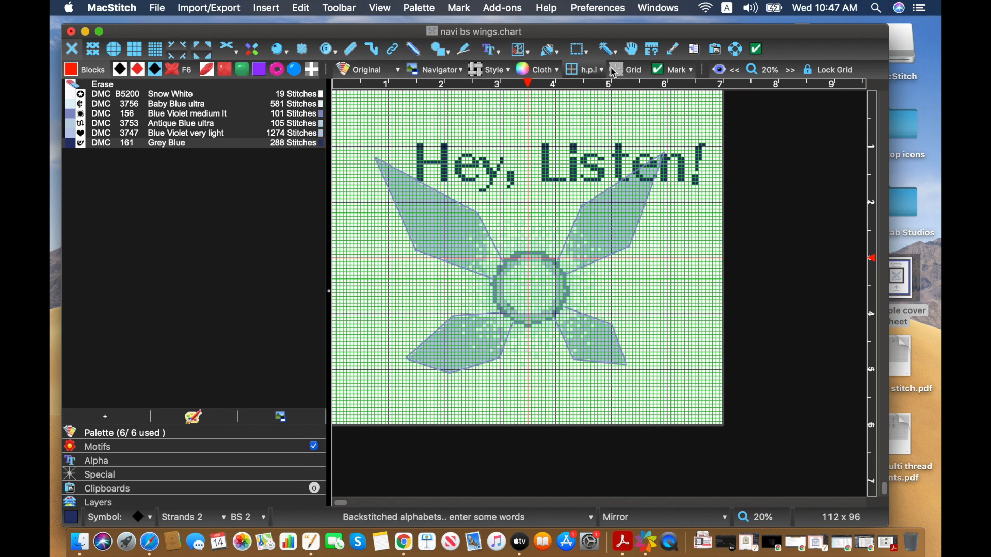
Select an empty area of about 23 x 21 squares in the chart's lower-right corner and show the logo in it.
{"action": "left_click", "coordinate": [582, 49]}
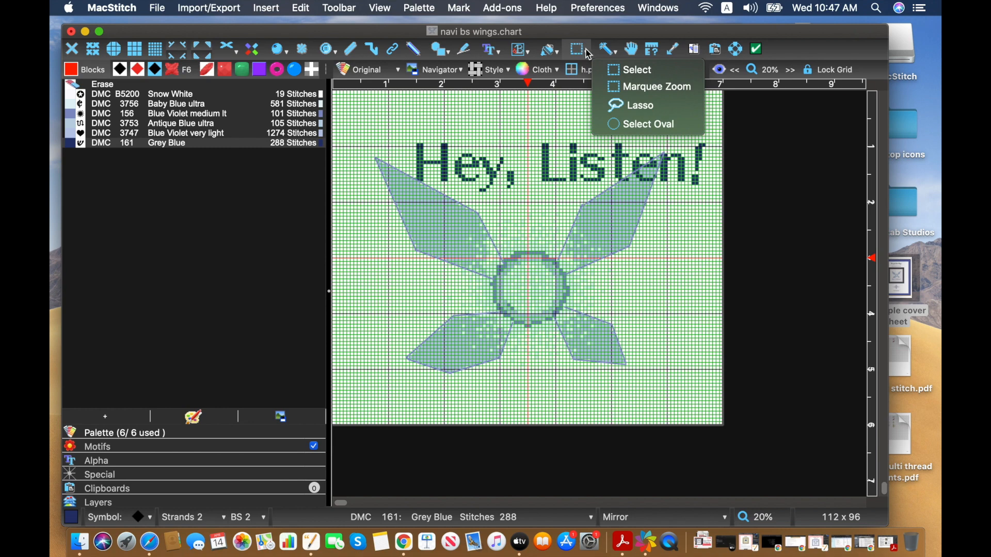
{"action": "left_click", "coordinate": [604, 73]}
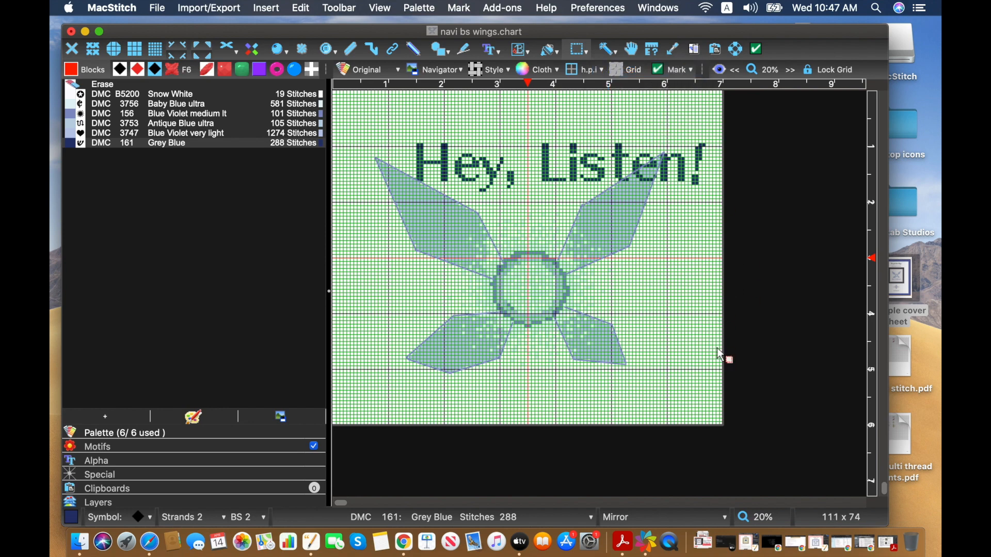
{"action": "left_click_drag", "start_coordinate": [722, 353], "coordinate": [640, 427]}
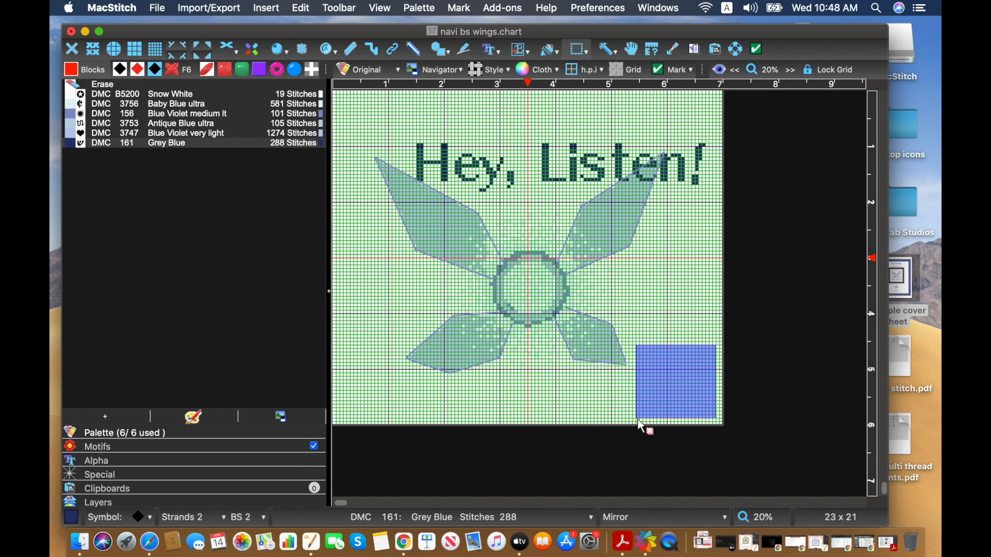
{"action": "left_click_drag", "start_coordinate": [641, 426], "coordinate": [641, 426]}
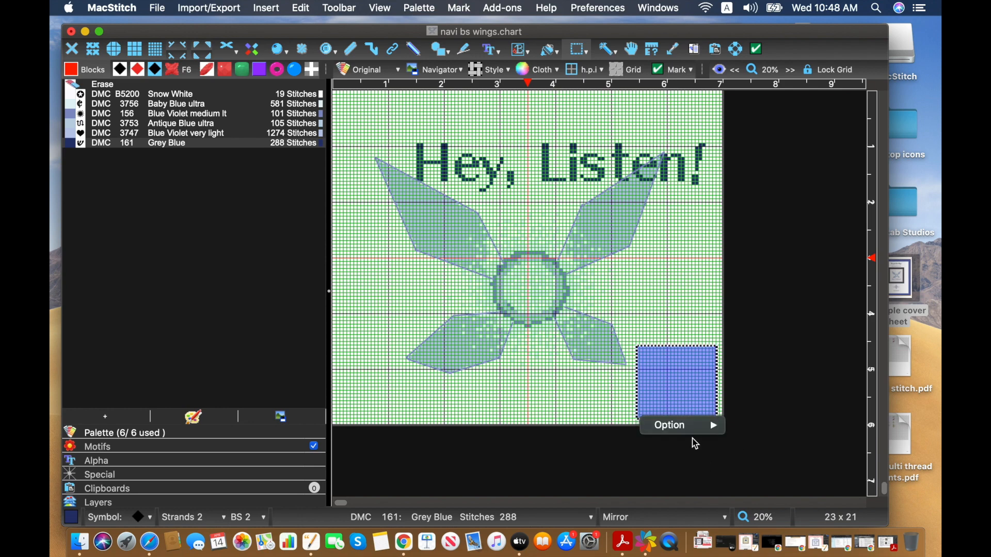
{"action": "left_click", "coordinate": [697, 428]}
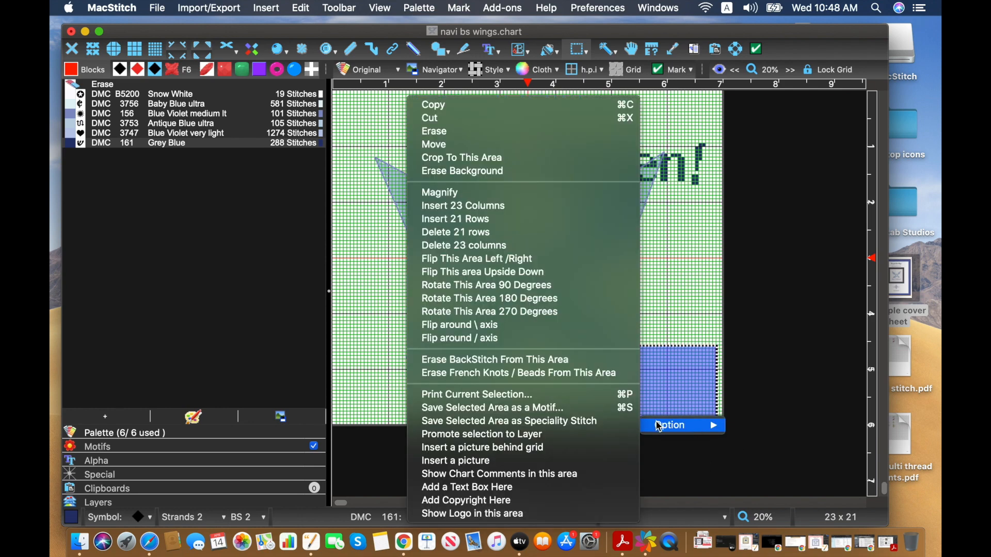
{"action": "left_click", "coordinate": [528, 514]}
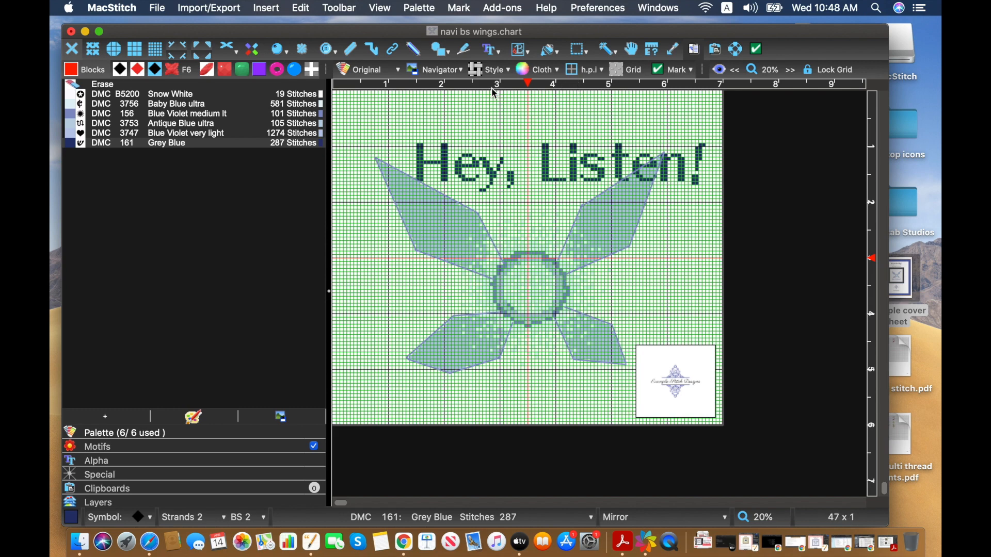
Choose a woven cloth style with the full-square cross option, and display the chart as realistic stitches.
{"action": "left_click", "coordinate": [501, 78]}
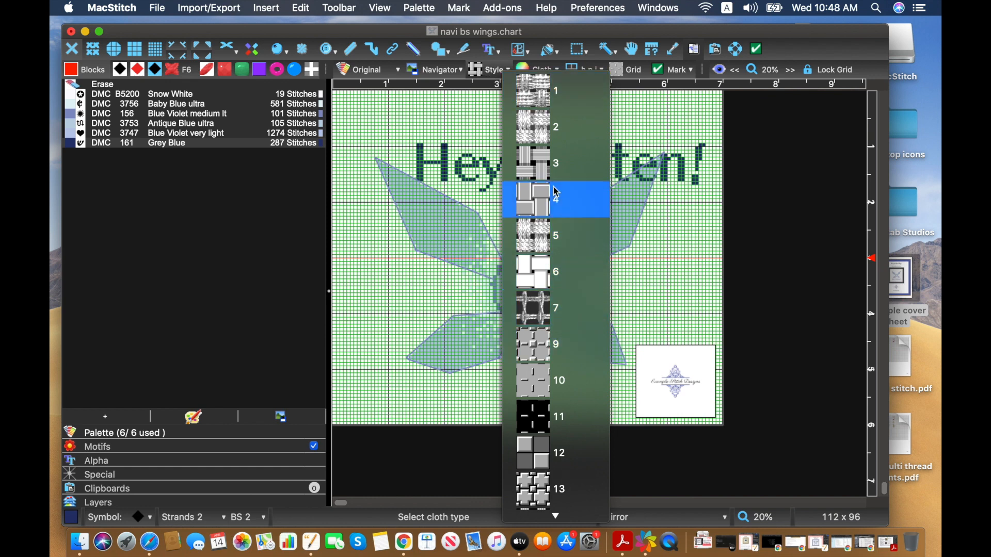
{"action": "left_click", "coordinate": [535, 119]}
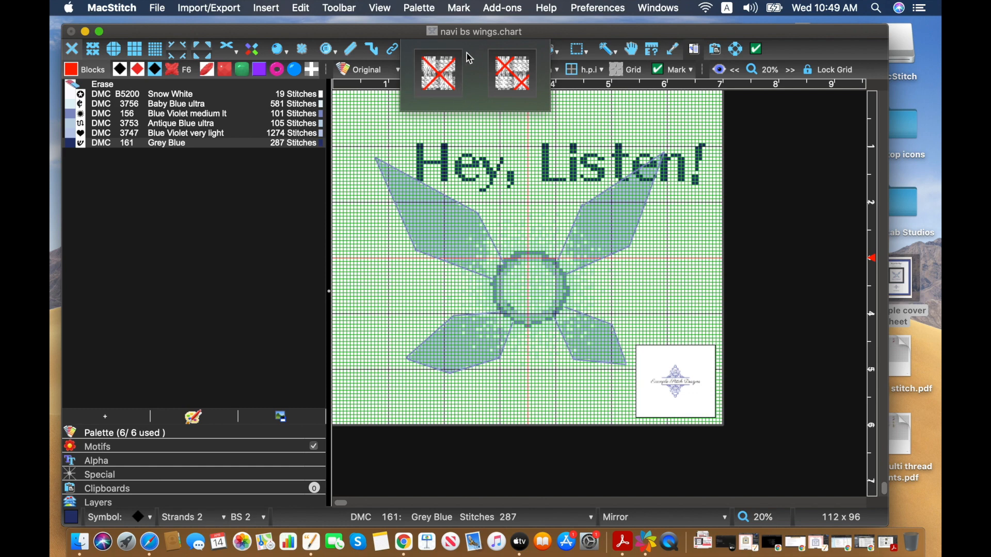
{"action": "left_click", "coordinate": [427, 88]}
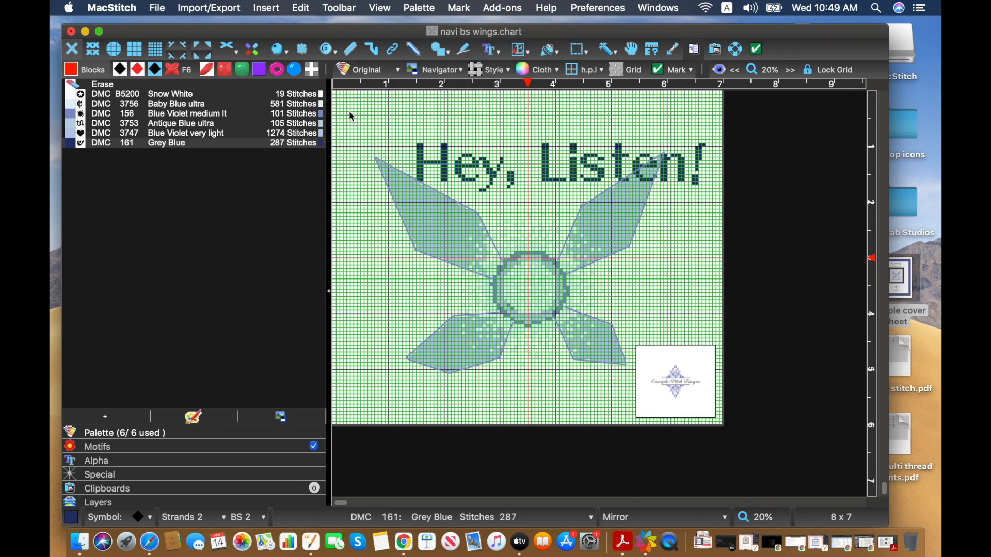
{"action": "left_click", "coordinate": [172, 73]}
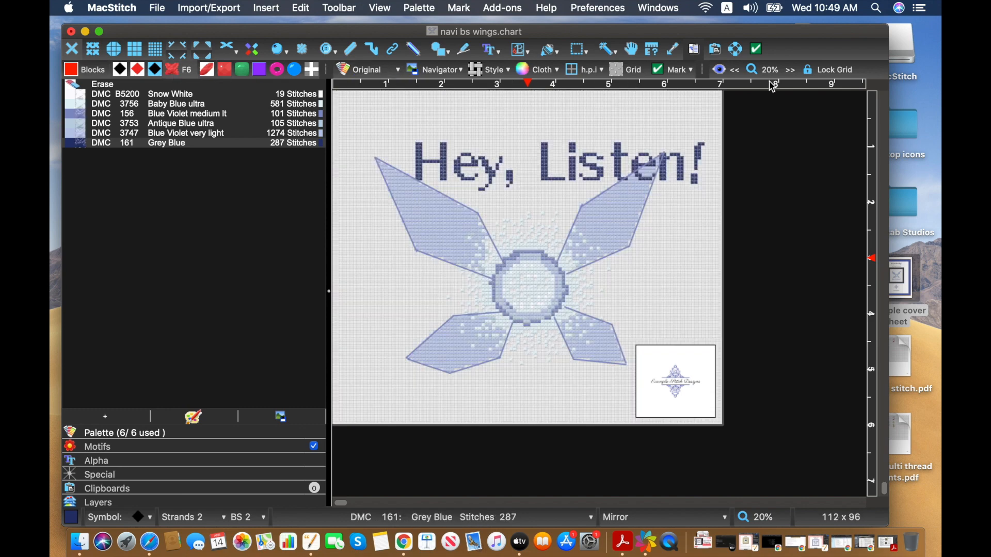
Examine the stitched rendering up close at 45% zoom and return to the whole chart with the logo at 25%.
{"action": "left_click", "coordinate": [790, 70]}
{"action": "left_click", "coordinate": [791, 70]}
{"action": "left_click", "coordinate": [791, 71]}
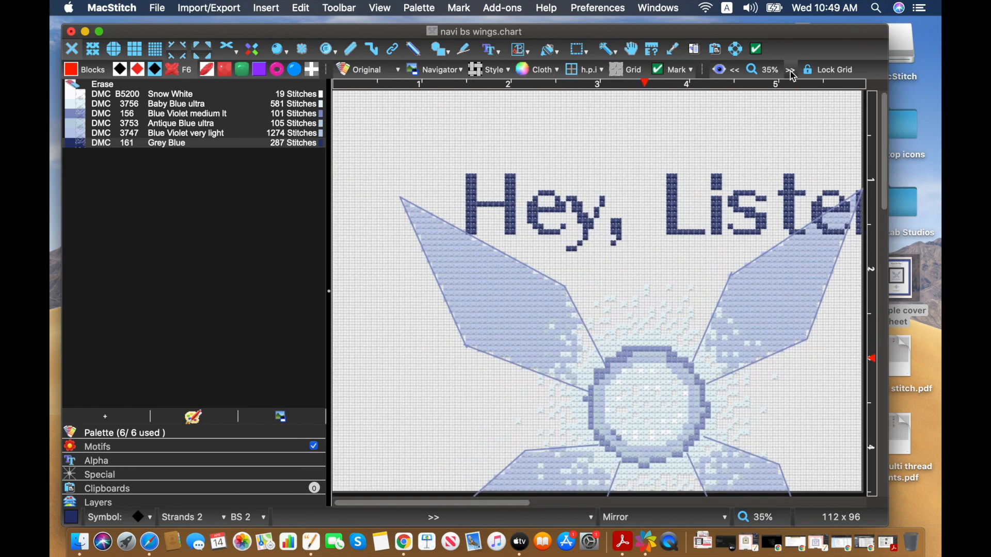
{"action": "left_click", "coordinate": [792, 72]}
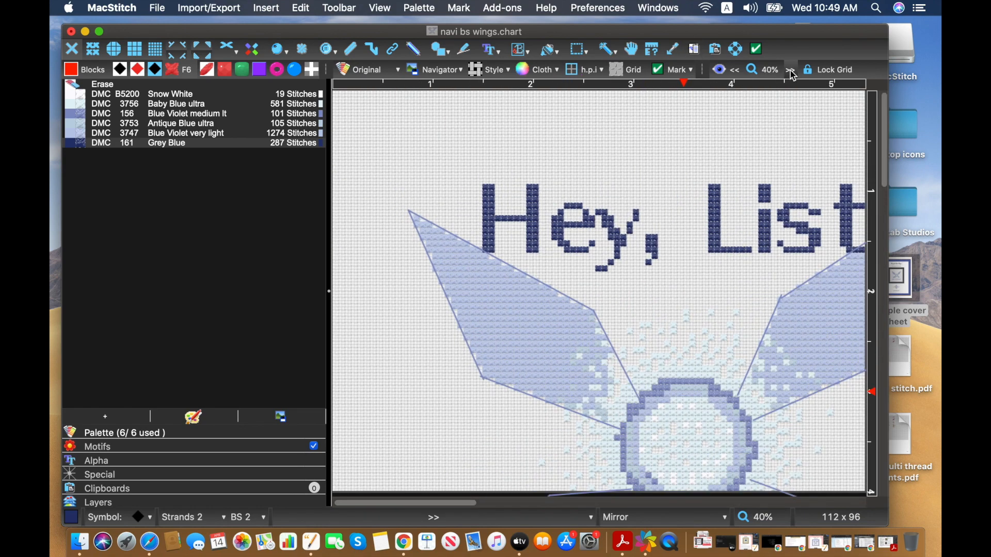
{"action": "left_click", "coordinate": [792, 72]}
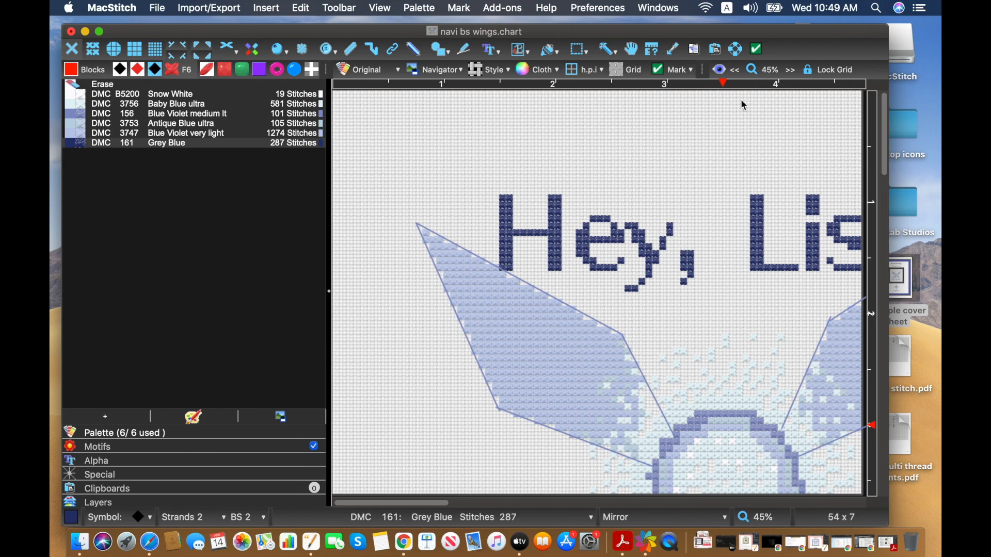
{"action": "left_click", "coordinate": [737, 74]}
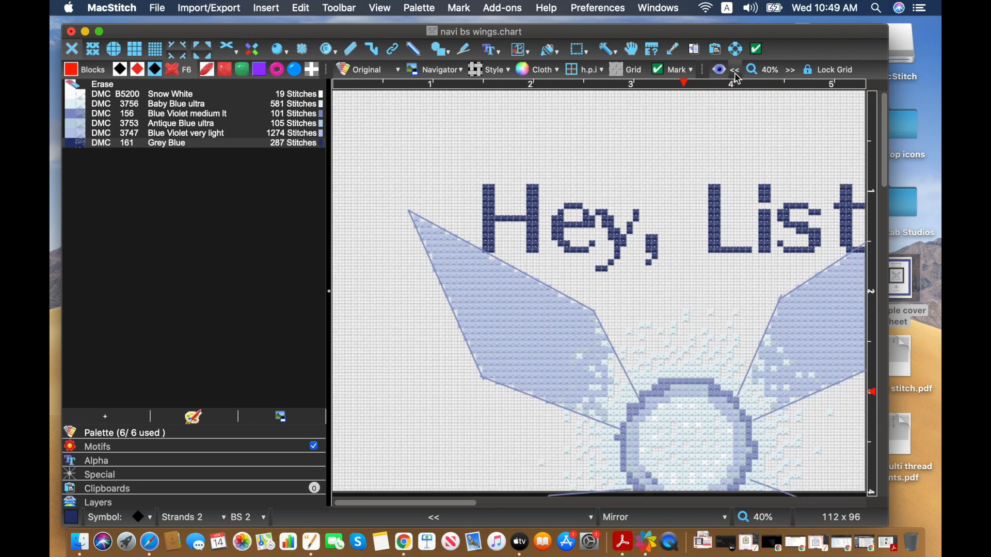
{"action": "left_click", "coordinate": [737, 74]}
{"action": "left_click", "coordinate": [737, 73]}
{"action": "left_click", "coordinate": [737, 74]}
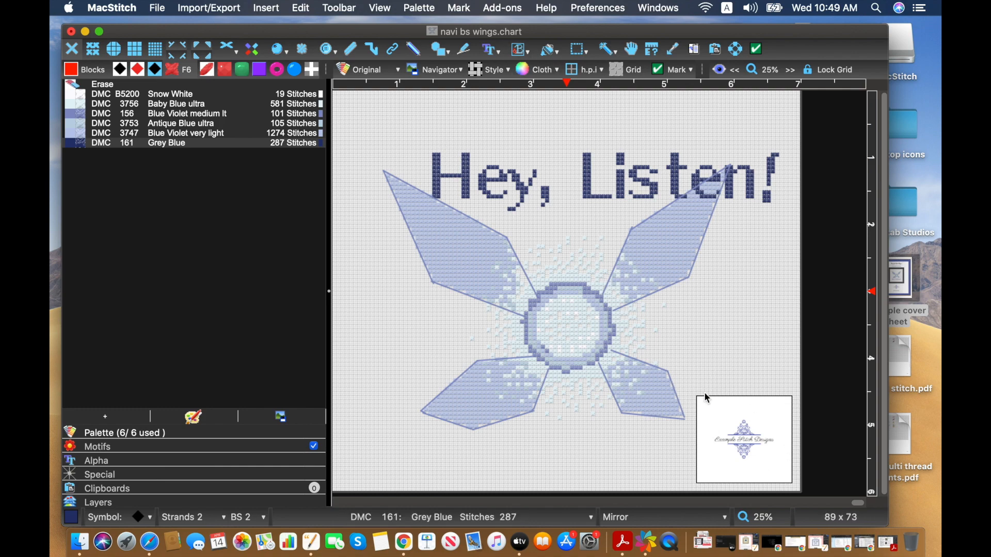
Open the framed view of the stitched chart.
{"action": "left_click", "coordinate": [388, 7]}
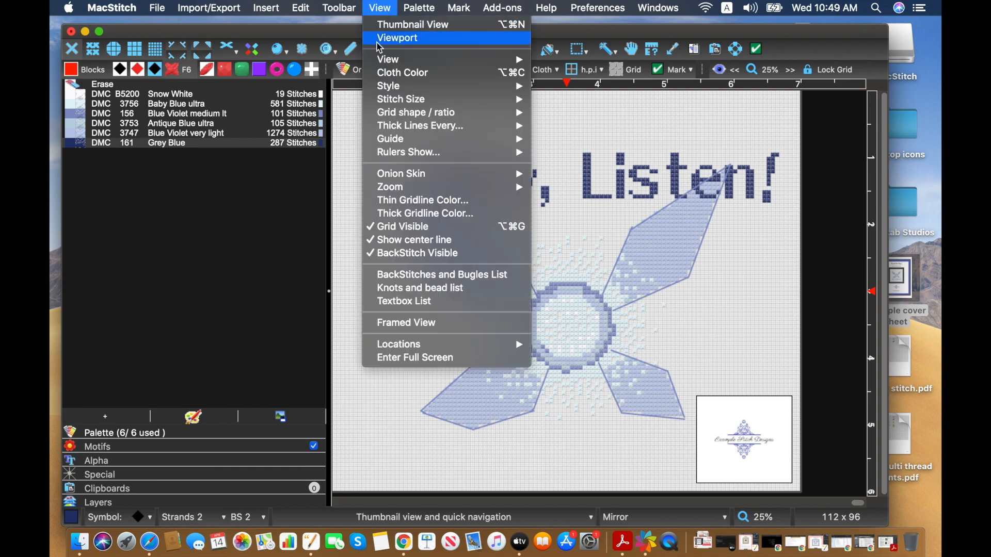
{"action": "mouse_move", "coordinate": [384, 143]}
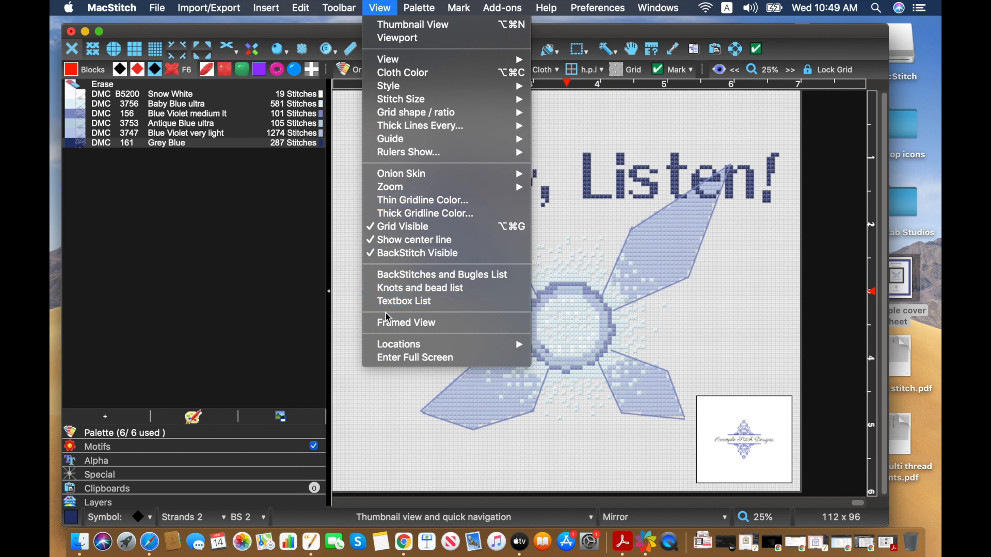
{"action": "left_click", "coordinate": [394, 326]}
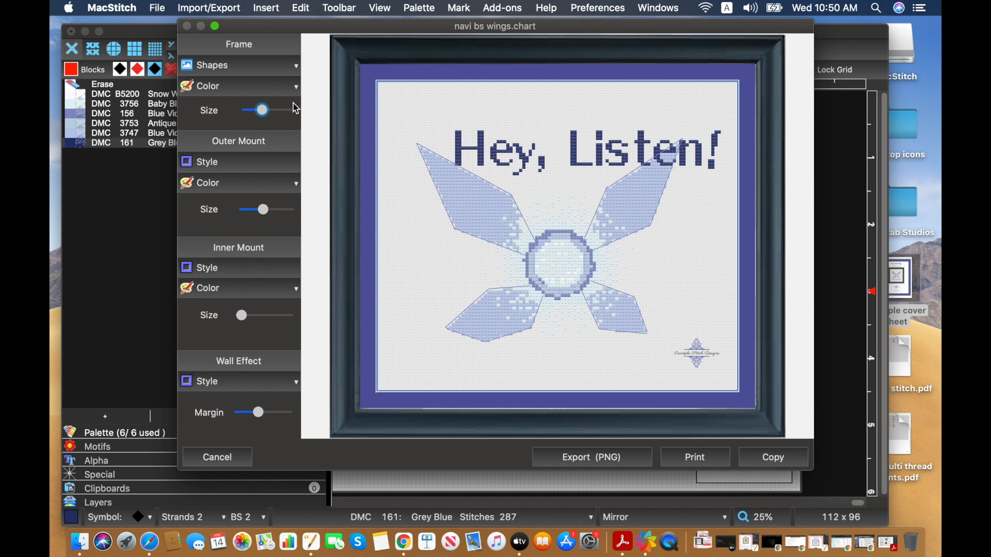
Change the picture frame's shape to the ivory style.
{"action": "left_click", "coordinate": [266, 69]}
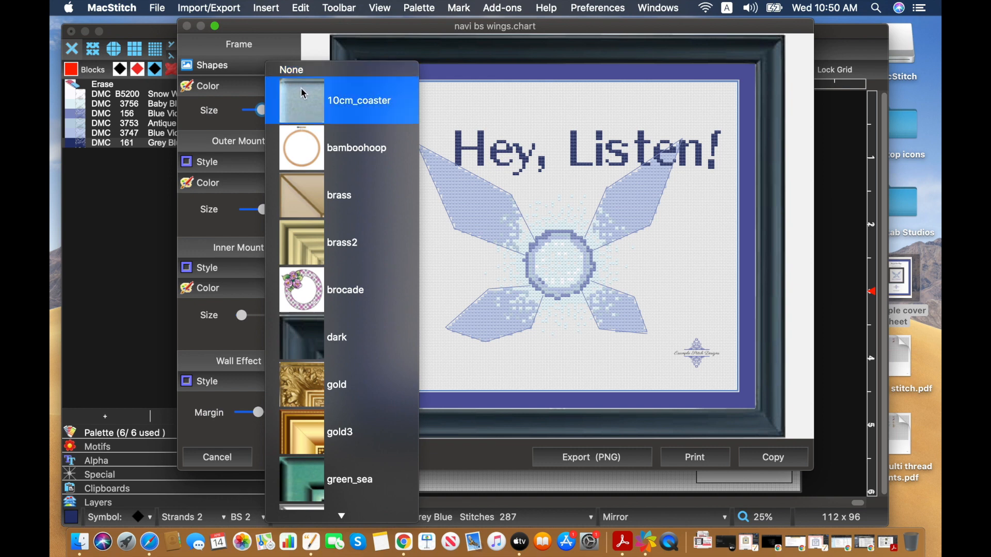
{"action": "scroll", "coordinate": [312, 192], "scroll_direction": "down", "scroll_amount": 3}
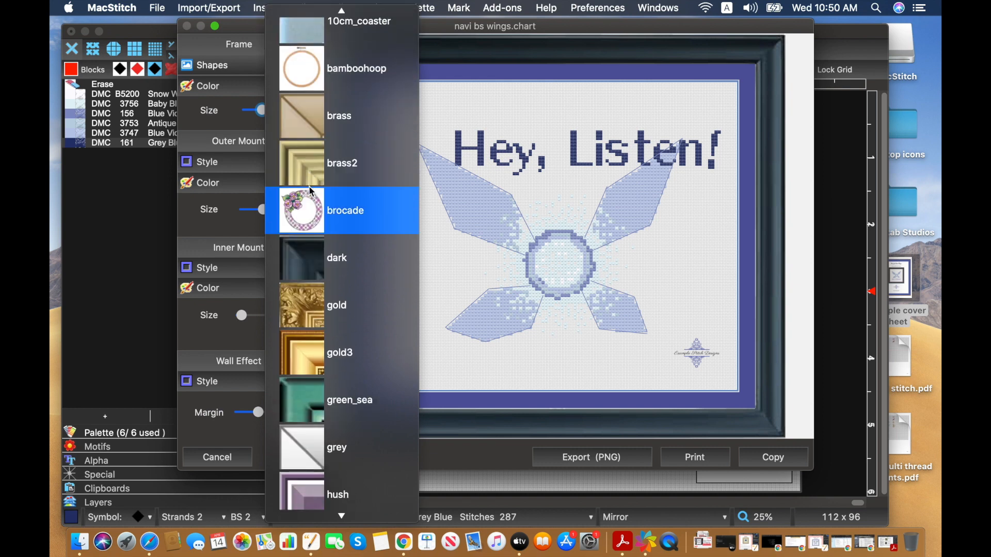
{"action": "scroll", "coordinate": [312, 192], "scroll_direction": "down", "scroll_amount": 8}
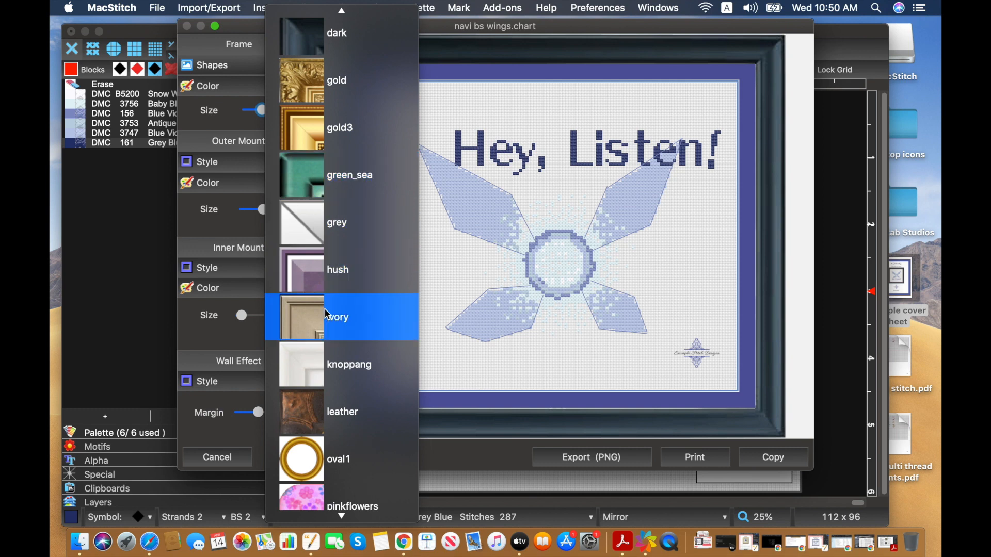
{"action": "left_click", "coordinate": [325, 312]}
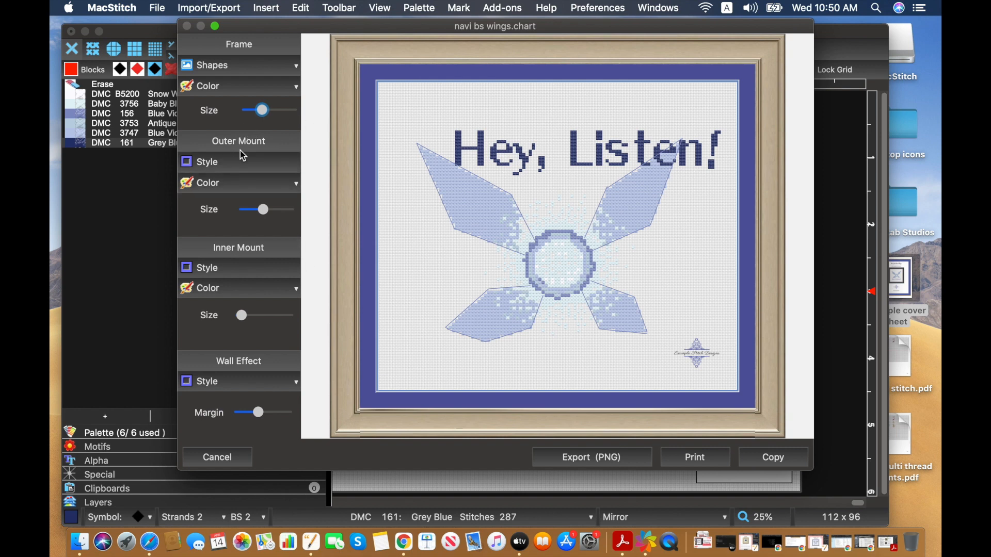
Set the outer mount's color to bright magenta pink from the spectrum.
{"action": "left_click", "coordinate": [257, 190]}
{"action": "left_click_drag", "start_coordinate": [453, 245], "coordinate": [474, 282]}
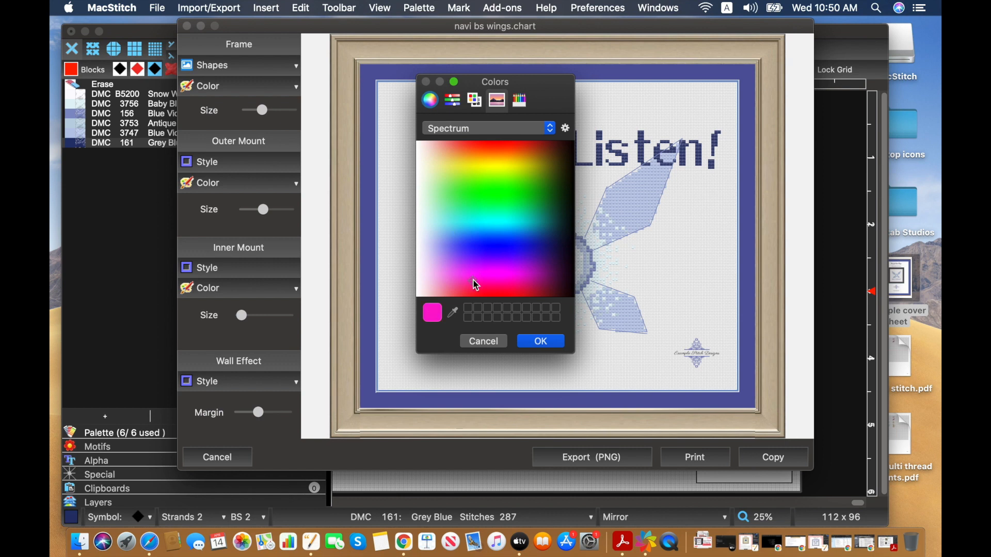
{"action": "left_click", "coordinate": [534, 343]}
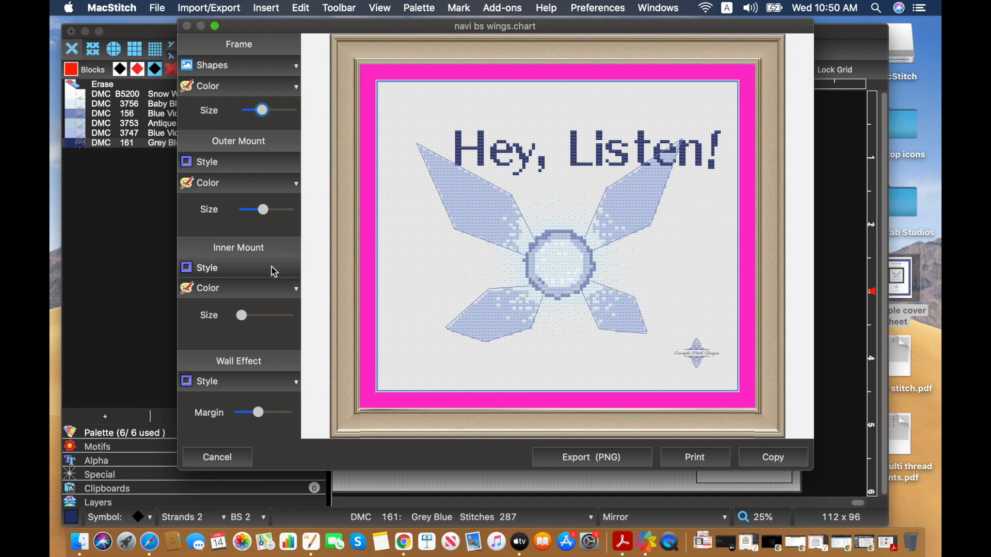
Set the outer mount's color to bright sky blue from the spectrum.
{"action": "left_click", "coordinate": [232, 192]}
{"action": "mouse_move", "coordinate": [510, 252]}
{"action": "left_mouse_down"}
{"action": "mouse_move", "coordinate": [516, 232]}
{"action": "mouse_move", "coordinate": [519, 241]}
{"action": "left_mouse_up"}
{"action": "left_click_drag", "start_coordinate": [517, 241], "coordinate": [513, 231]}
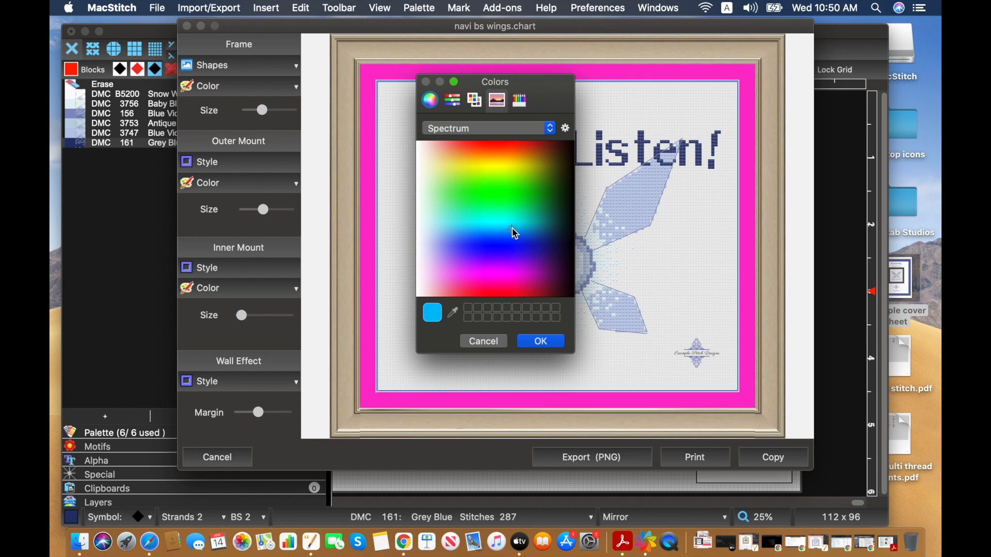
{"action": "left_click", "coordinate": [531, 342]}
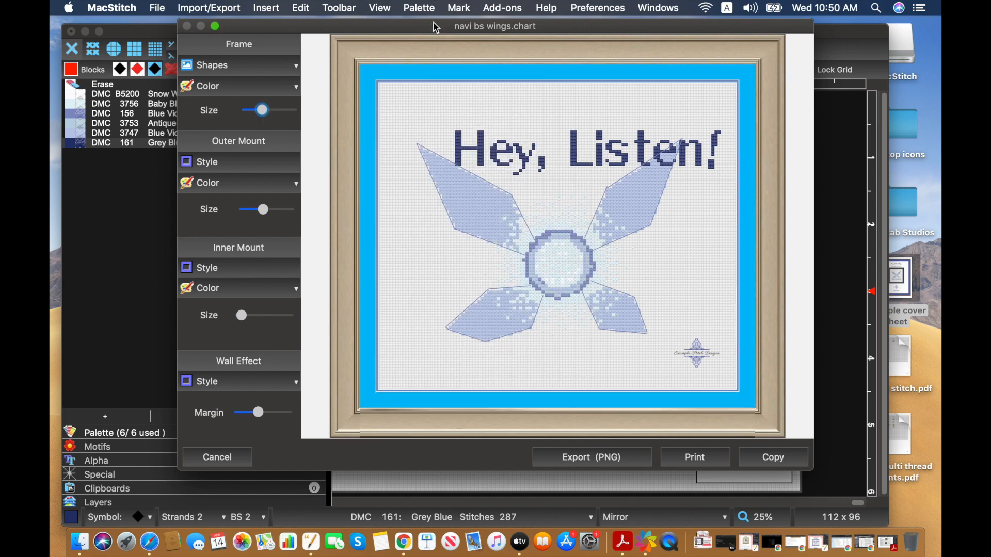
Try a rusty brick texture and the brownwood.jpg texture as the wall effect behind the frame.
{"action": "left_click", "coordinate": [231, 388]}
{"action": "scroll", "coordinate": [289, 428], "scroll_direction": "down", "scroll_amount": 2}
{"action": "scroll", "coordinate": [320, 434], "scroll_direction": "down", "scroll_amount": 3}
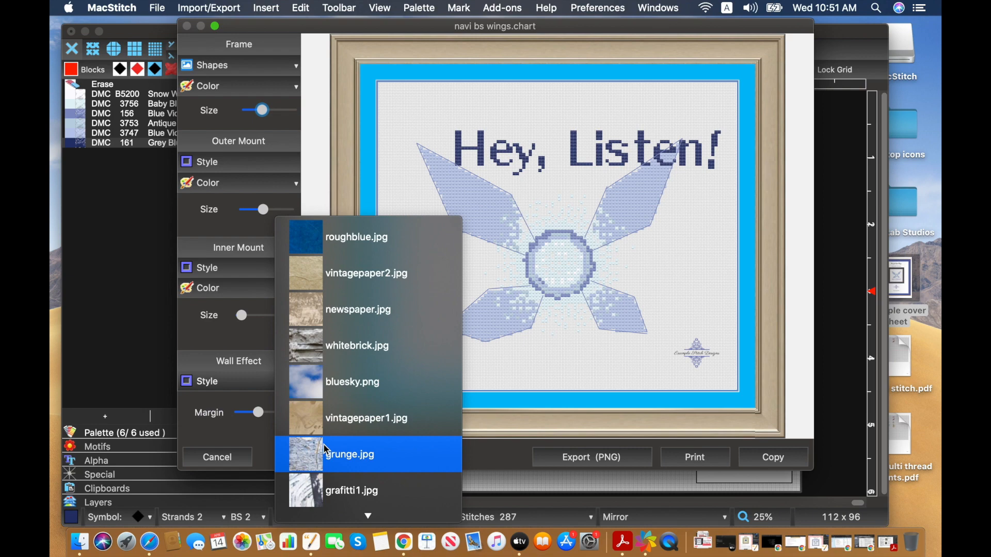
{"action": "scroll", "coordinate": [324, 444], "scroll_direction": "down", "scroll_amount": 2}
{"action": "scroll", "coordinate": [324, 467], "scroll_direction": "down", "scroll_amount": 5}
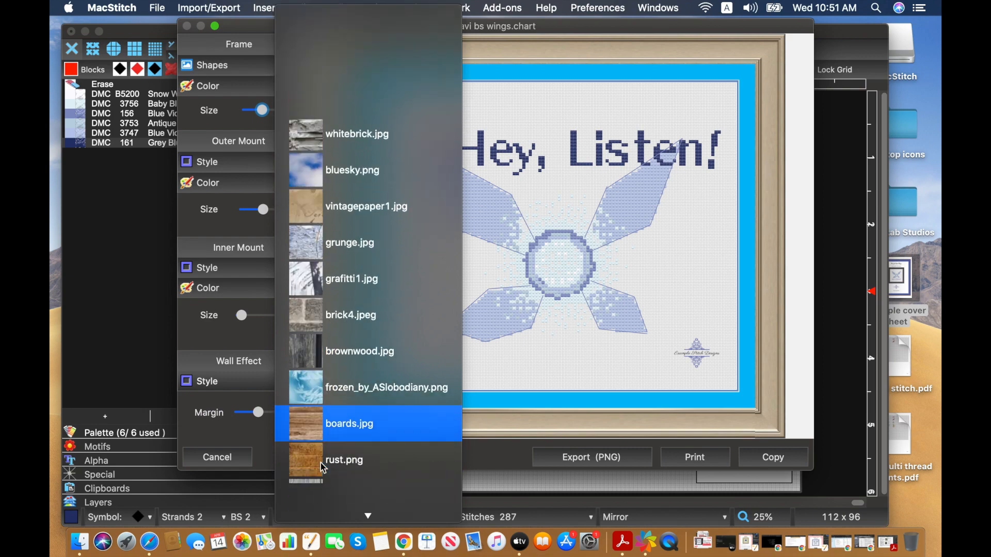
{"action": "left_click", "coordinate": [314, 396]}
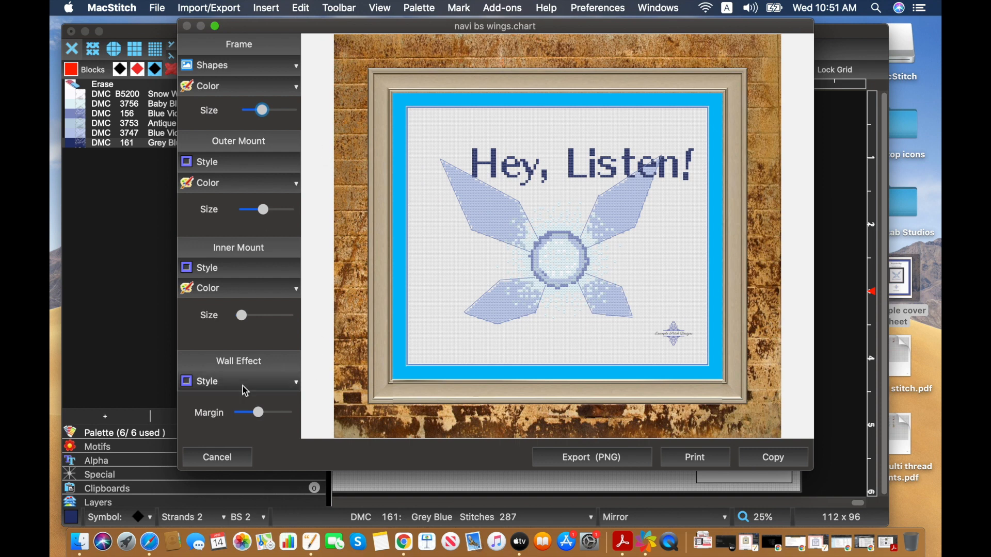
{"action": "left_click", "coordinate": [280, 392]}
{"action": "scroll", "coordinate": [317, 307], "scroll_direction": "down", "scroll_amount": 3}
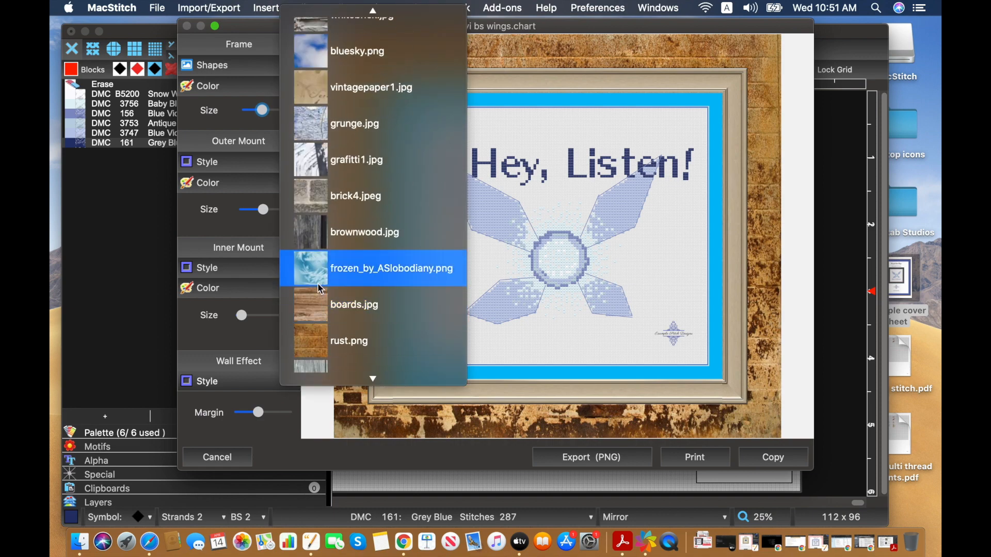
{"action": "left_click", "coordinate": [314, 243]}
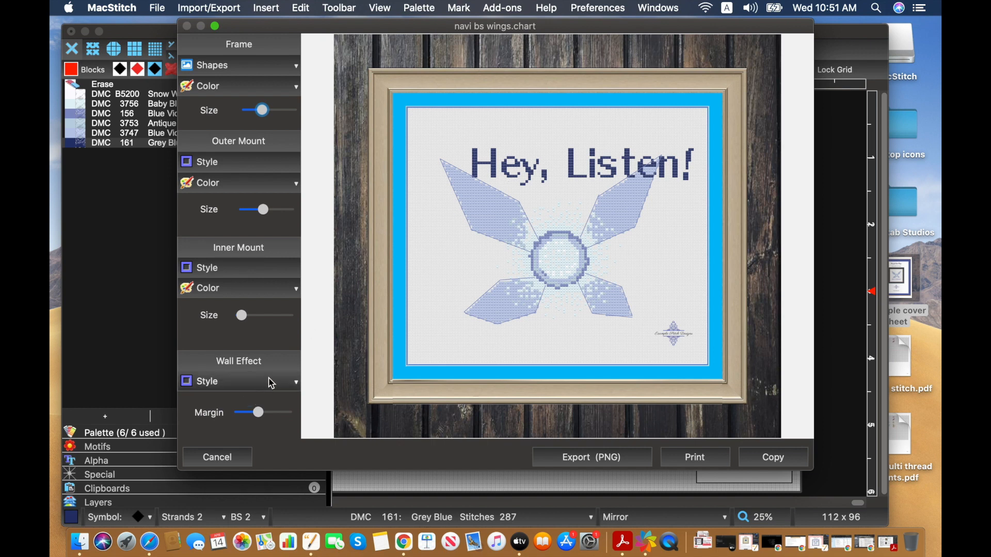
Set the wall effect behind the frame to roughblue.jpg.
{"action": "left_click", "coordinate": [294, 383]}
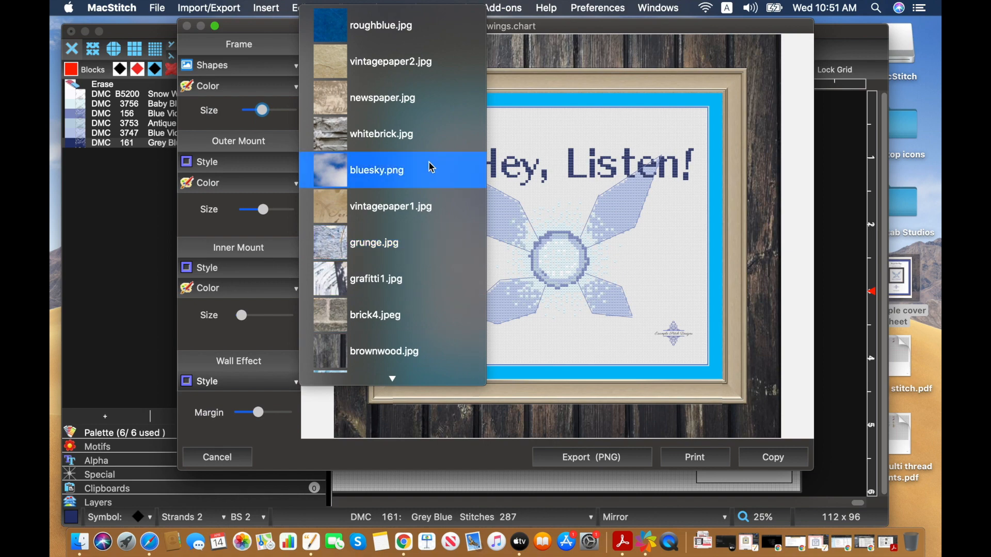
{"action": "left_click", "coordinate": [406, 26]}
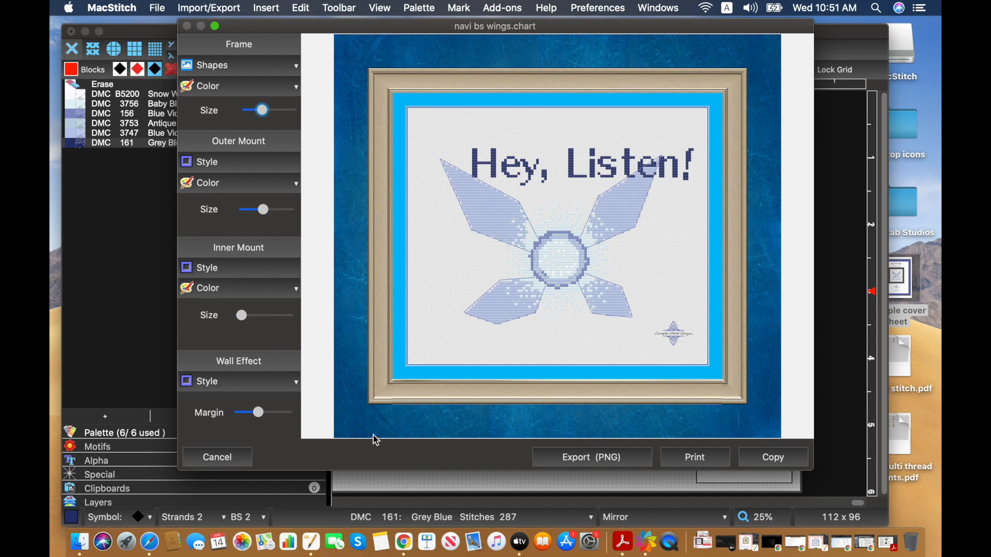
Export the framed view as a PNG picture to the Desktop, named example fairy.png.
{"action": "left_click", "coordinate": [628, 462]}
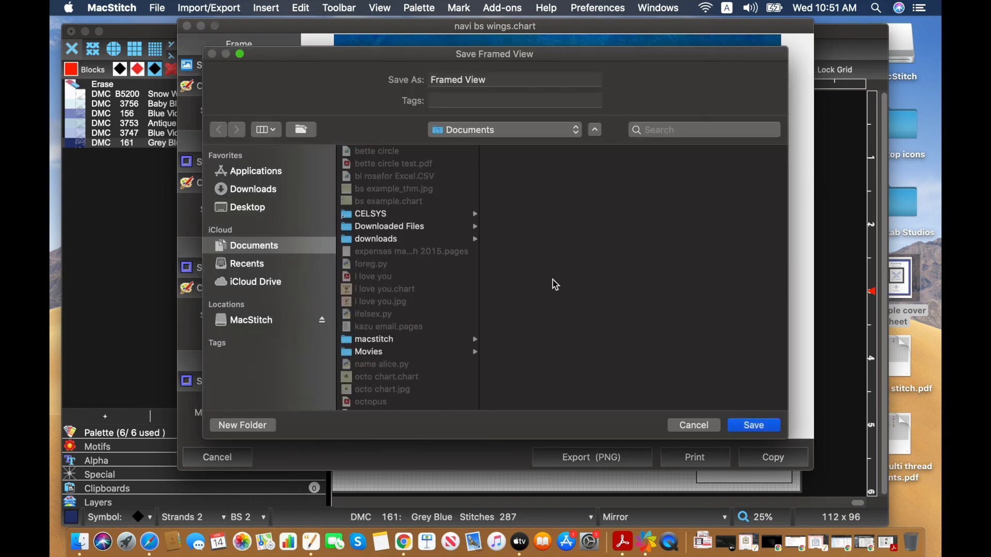
{"action": "left_click", "coordinate": [251, 209]}
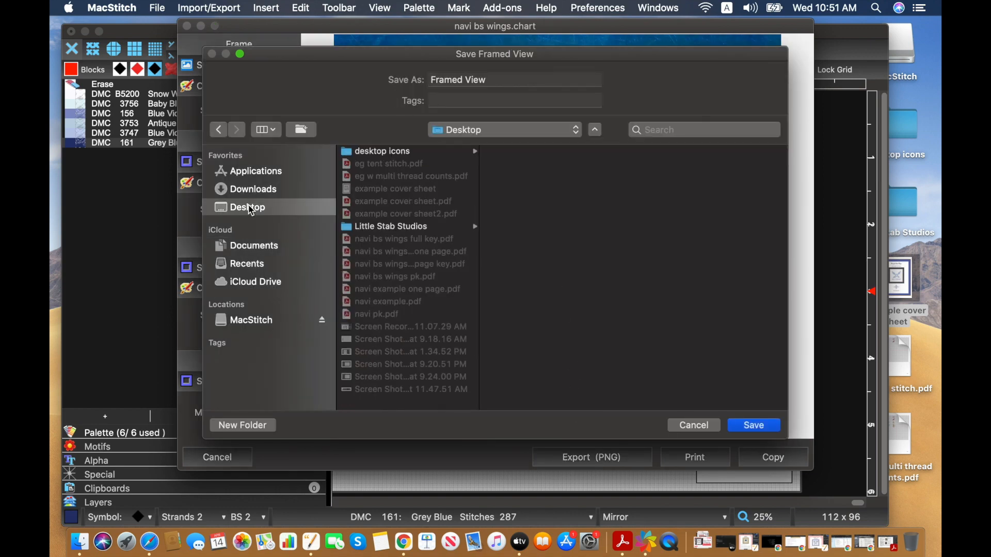
{"action": "left_click", "coordinate": [492, 84]}
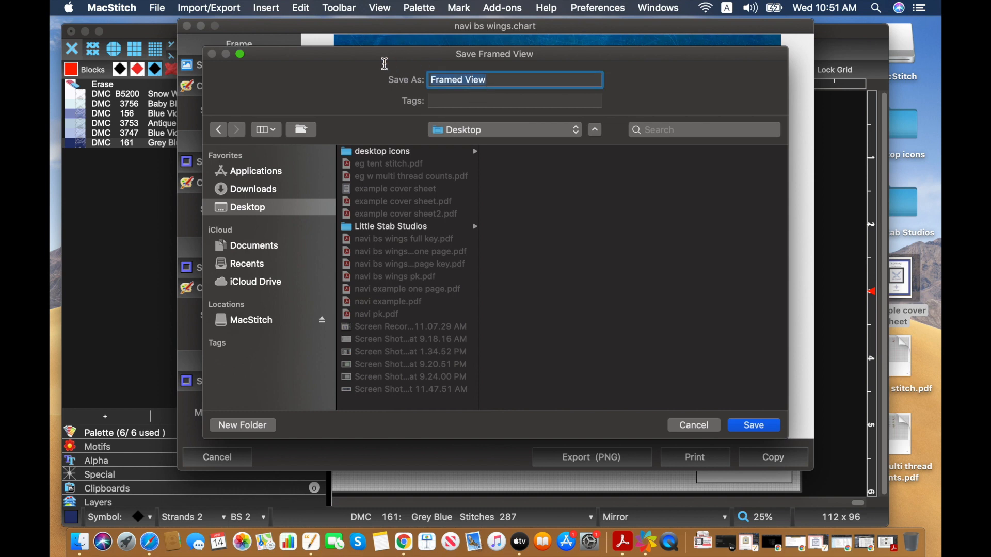
{"action": "type", "text": "example fairy"}
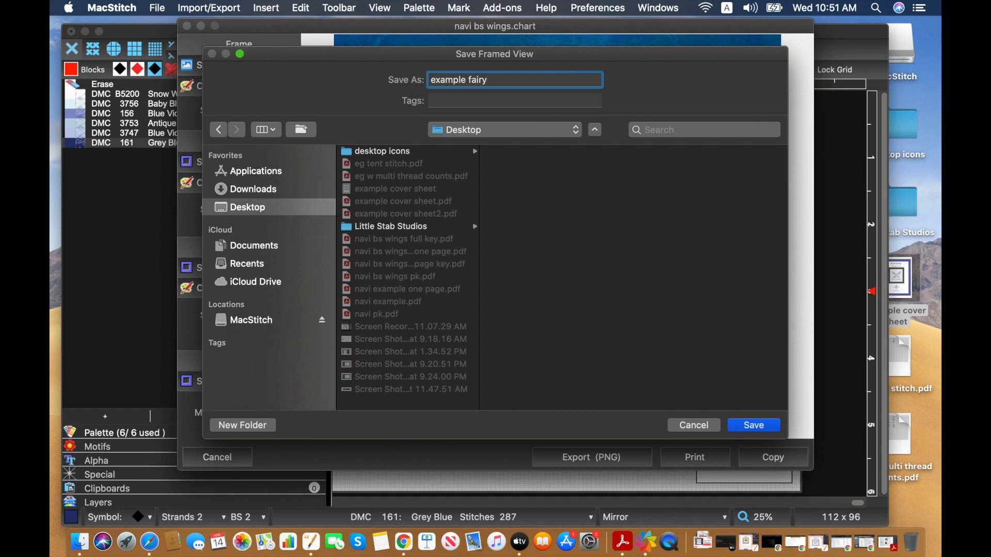
{"action": "type", "text": ".png"}
{"action": "left_click", "coordinate": [764, 430]}
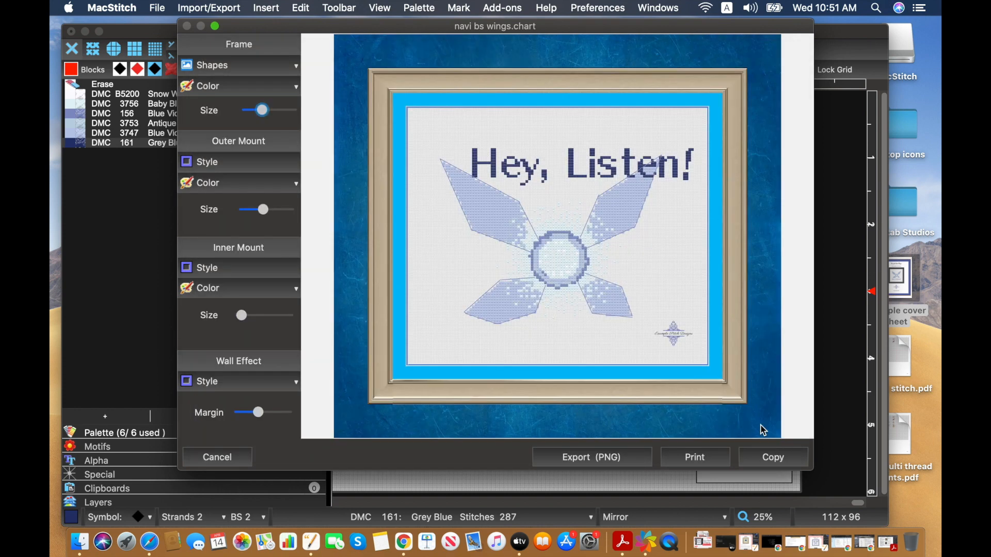
Close the framed view and check the exported example fairy.png on the desktop behind the chart window.
{"action": "left_click", "coordinate": [239, 458]}
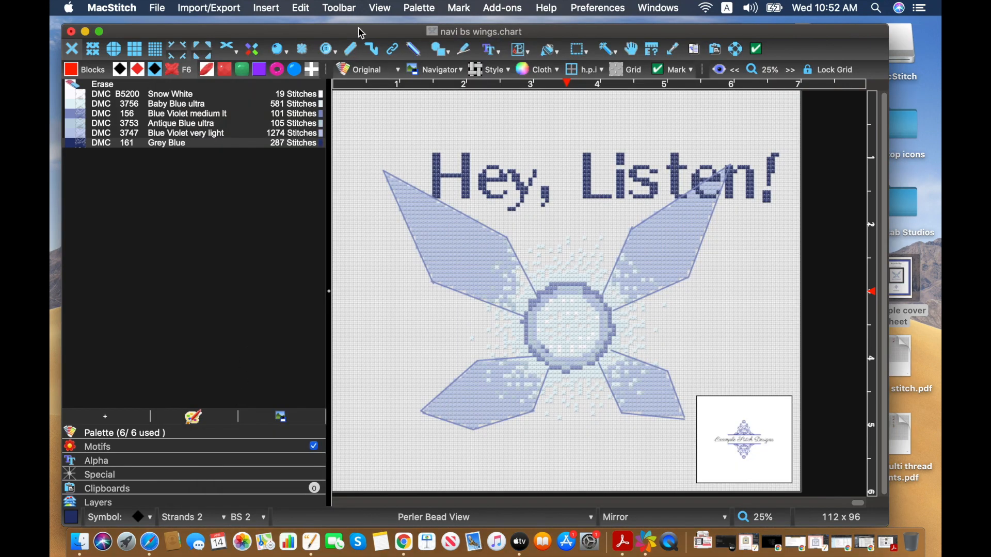
{"action": "left_click_drag", "start_coordinate": [361, 35], "coordinate": [78, 5]}
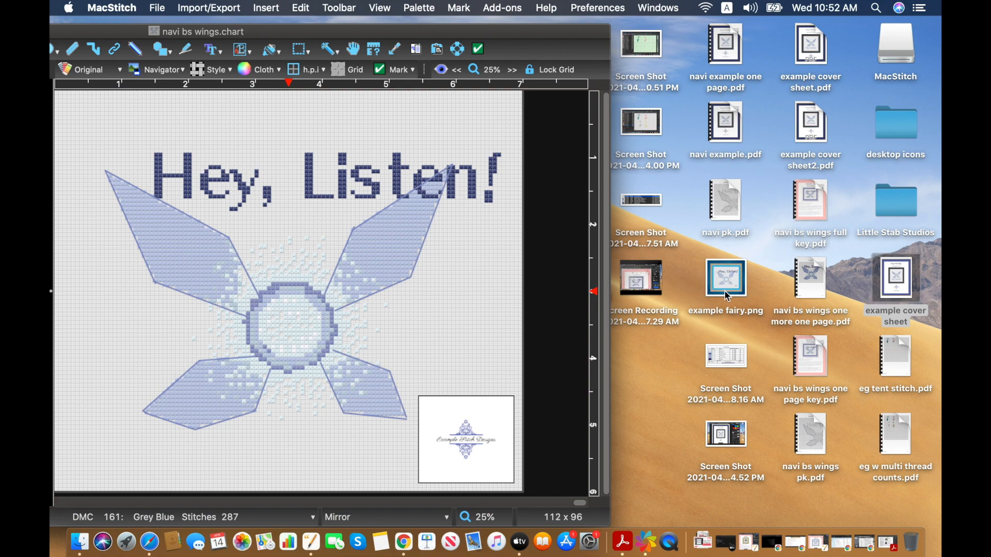
{"action": "left_click_drag", "start_coordinate": [479, 32], "coordinate": [758, 21]}
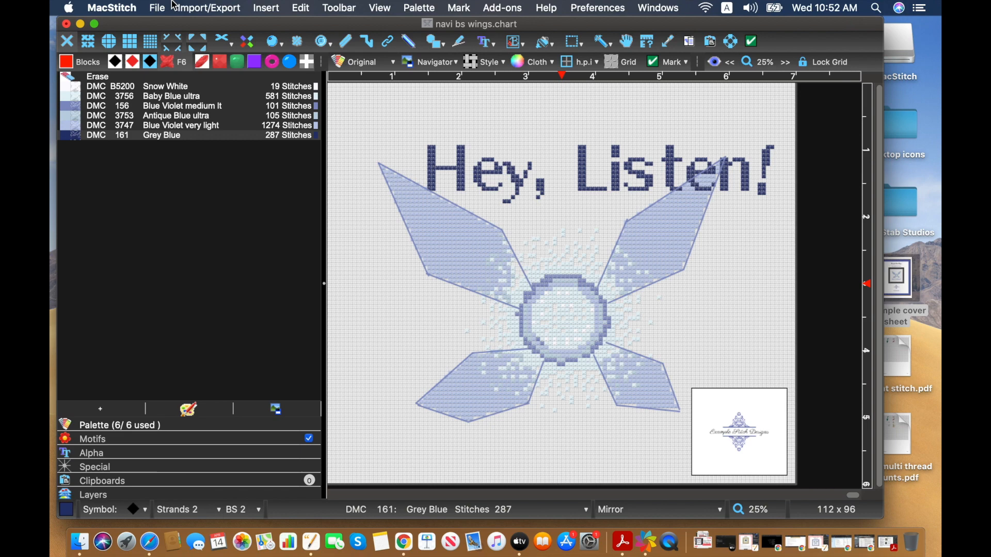
Open the settings for exporting the chart to PDF with full key and position the dialog clear of the chart.
{"action": "left_click", "coordinate": [200, 8]}
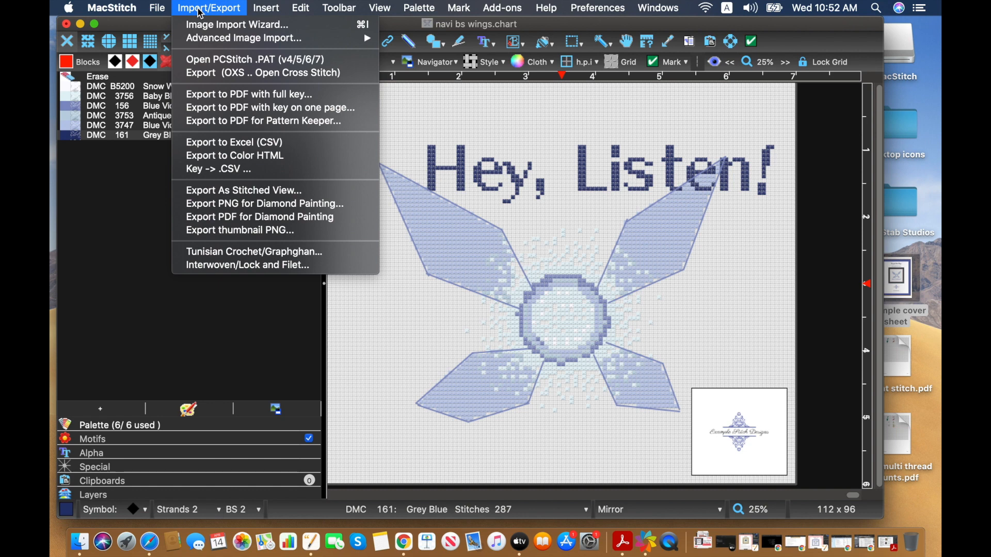
{"action": "left_click", "coordinate": [239, 95]}
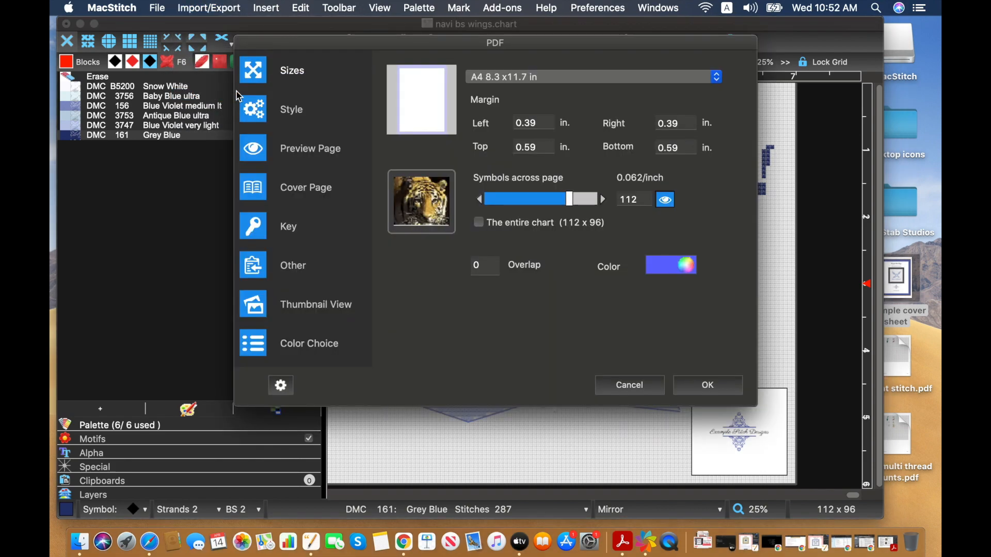
{"action": "left_click_drag", "start_coordinate": [309, 43], "coordinate": [196, 38]}
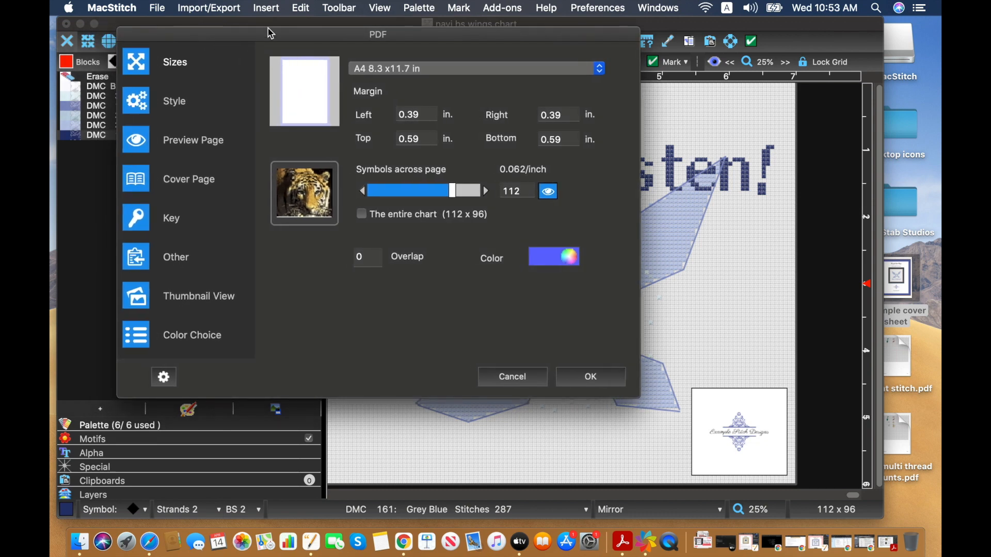
{"action": "left_click_drag", "start_coordinate": [273, 34], "coordinate": [138, 123]}
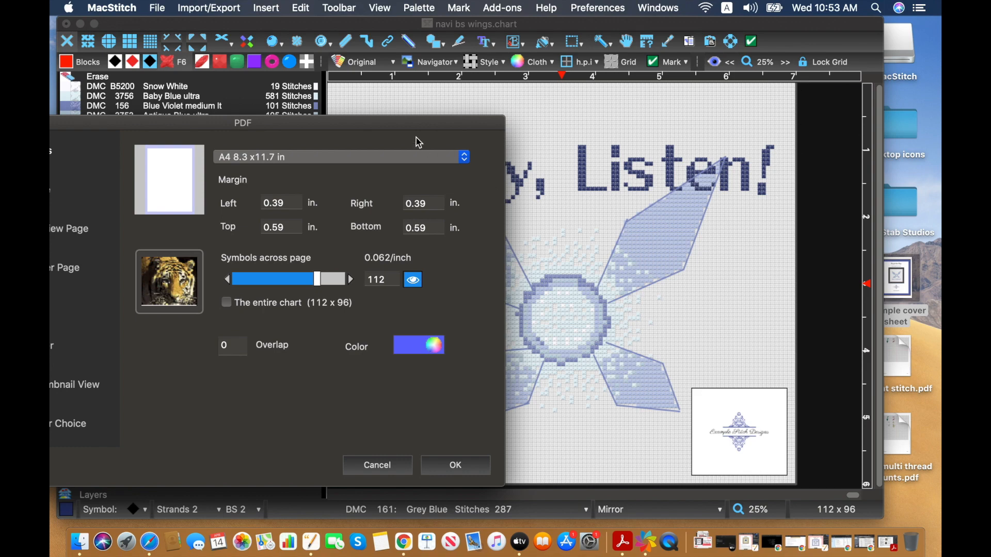
{"action": "left_click_drag", "start_coordinate": [419, 129], "coordinate": [600, 30]}
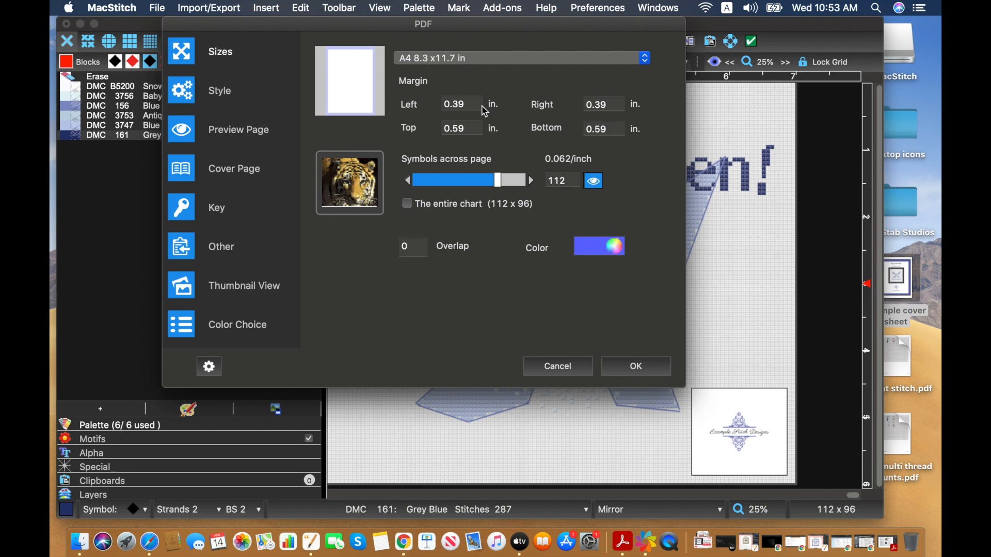
Try 60 symbols across the page and the entire-chart option in the PDF page size settings.
{"action": "left_click", "coordinate": [413, 206]}
{"action": "left_click_drag", "start_coordinate": [477, 179], "coordinate": [458, 185]}
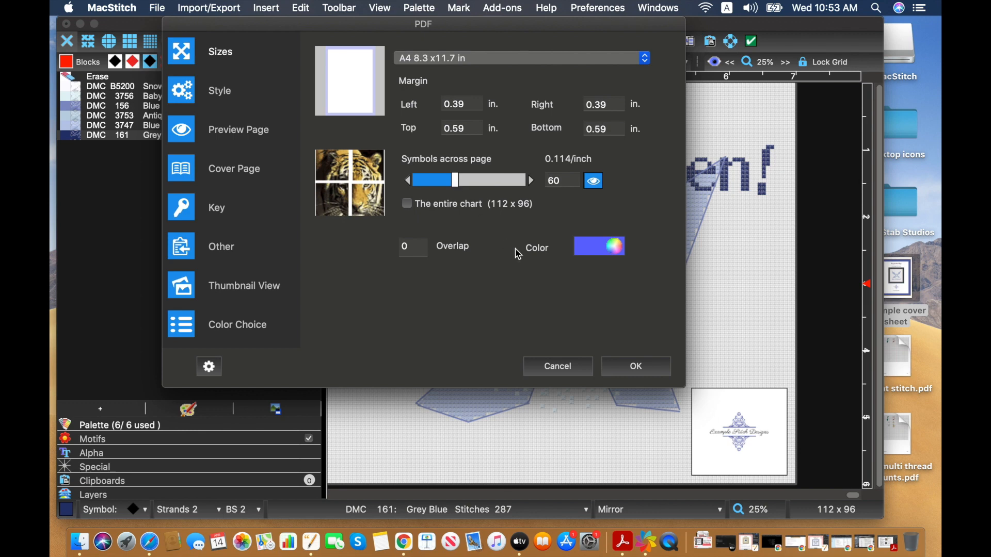
{"action": "left_click", "coordinate": [407, 204]}
Examine the chart styles offered for the PDF, from Symbols On Color to Tent, and cancel the export.
{"action": "left_click", "coordinate": [183, 101]}
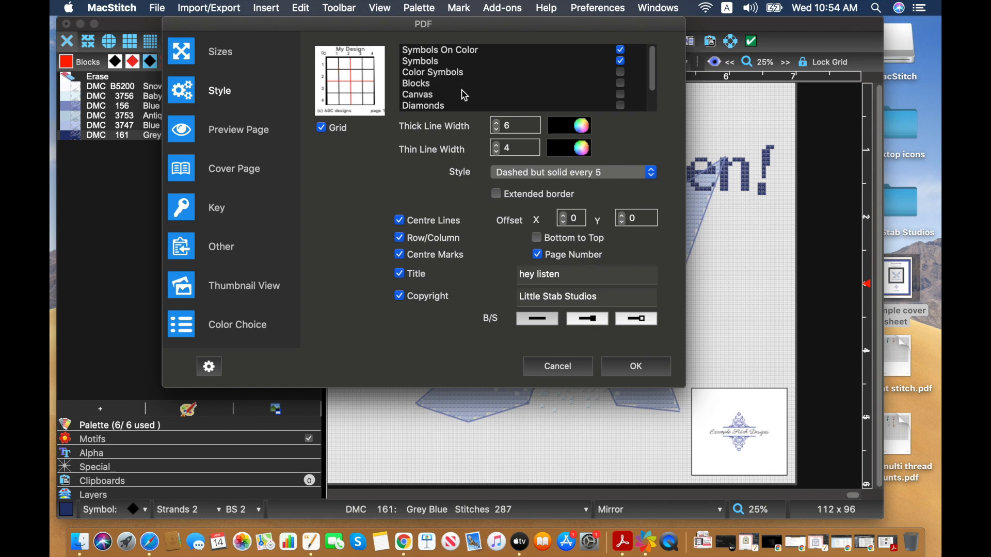
{"action": "scroll", "coordinate": [465, 96], "scroll_direction": "down", "scroll_amount": 2}
{"action": "scroll", "coordinate": [465, 95], "scroll_direction": "up", "scroll_amount": 2}
{"action": "scroll", "coordinate": [465, 95], "scroll_direction": "down", "scroll_amount": 2}
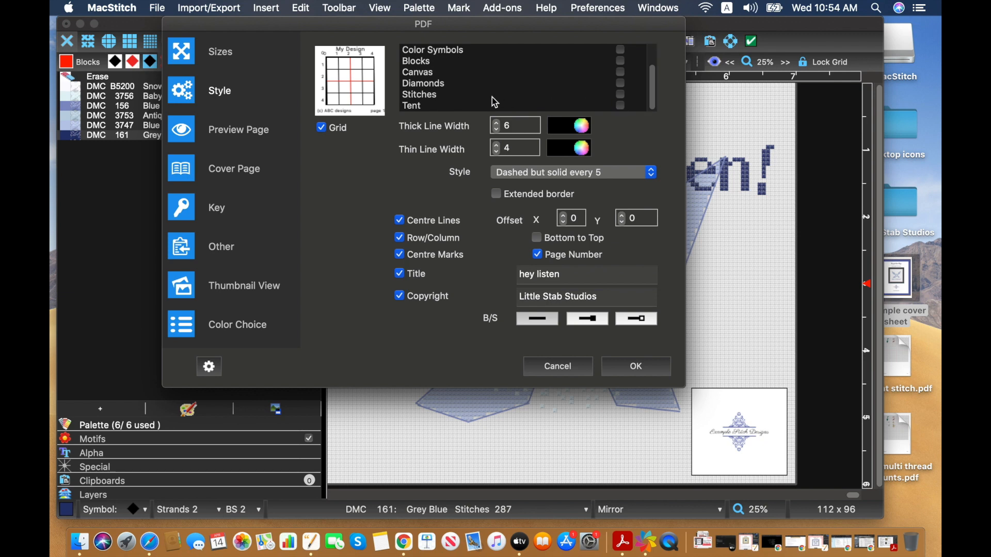
{"action": "scroll", "coordinate": [492, 98], "scroll_direction": "up", "scroll_amount": 2}
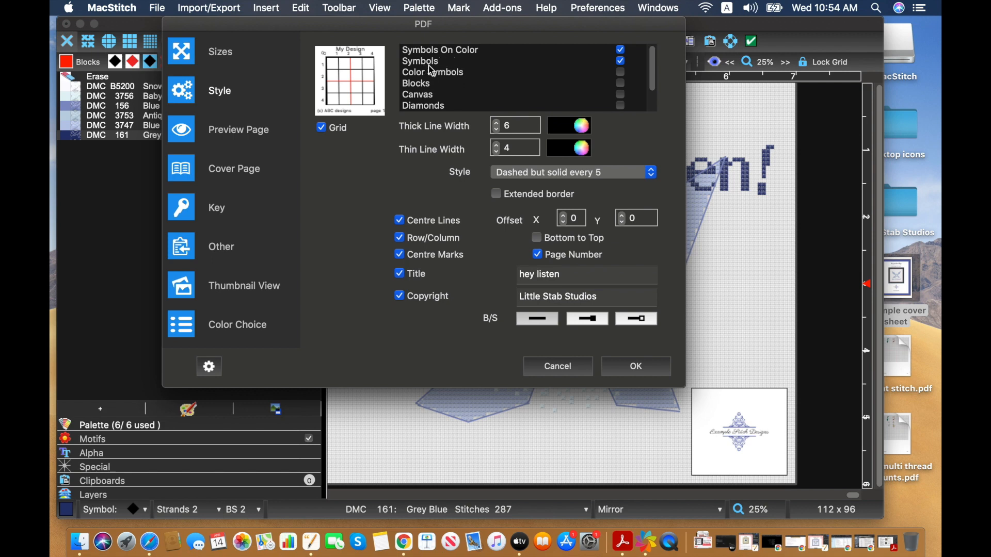
{"action": "left_click", "coordinate": [543, 365]}
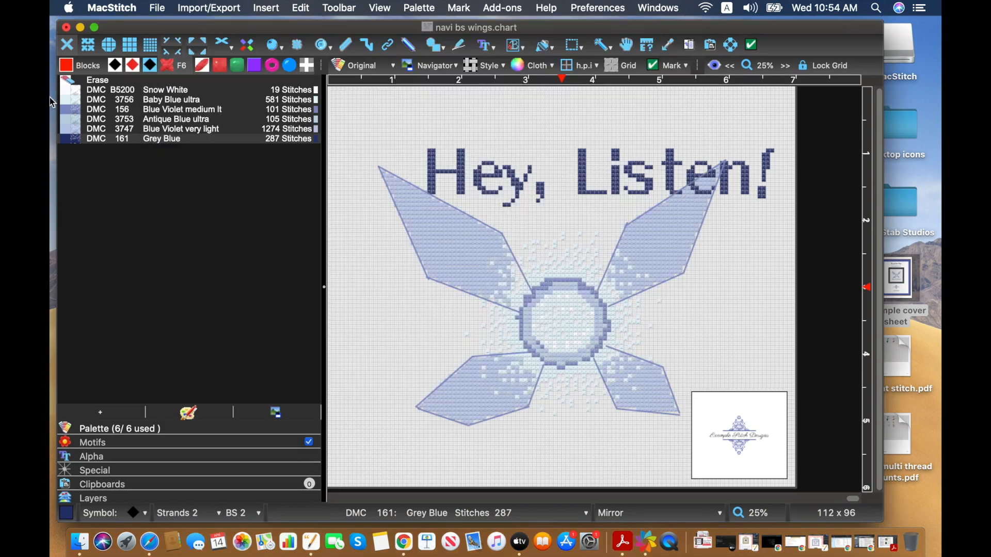
Display the chart as colored blocks, followed by black symbols without color.
{"action": "left_click", "coordinate": [84, 69]}
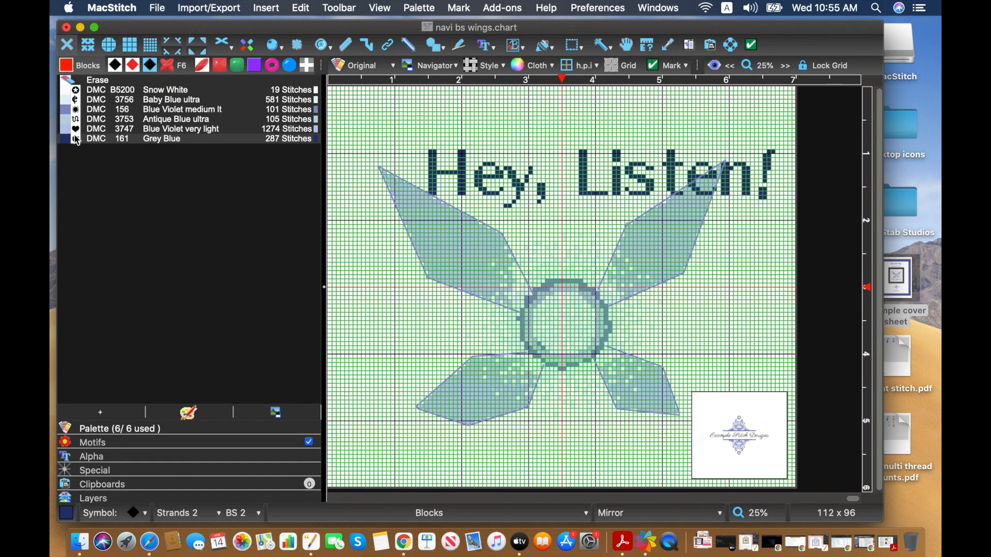
{"action": "left_click", "coordinate": [114, 68]}
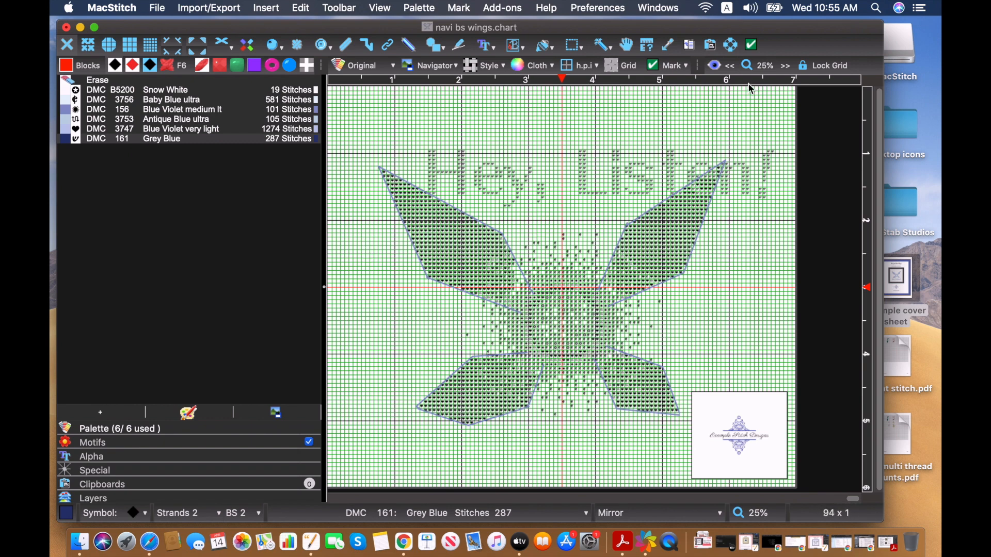
Show the chart as symbols on color, compare it with color symbols, and return to symbols on color.
{"action": "left_click", "coordinate": [785, 66]}
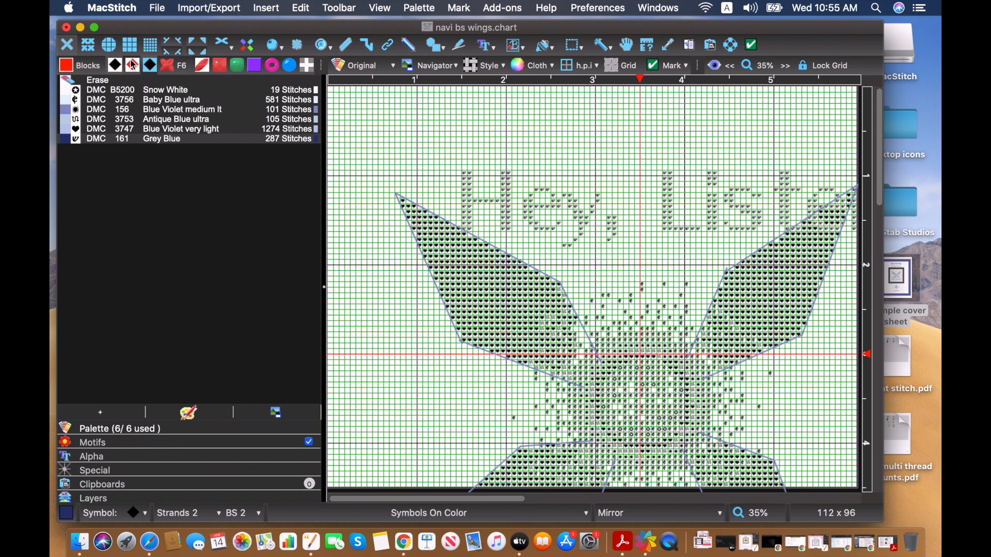
{"action": "left_click", "coordinate": [149, 64]}
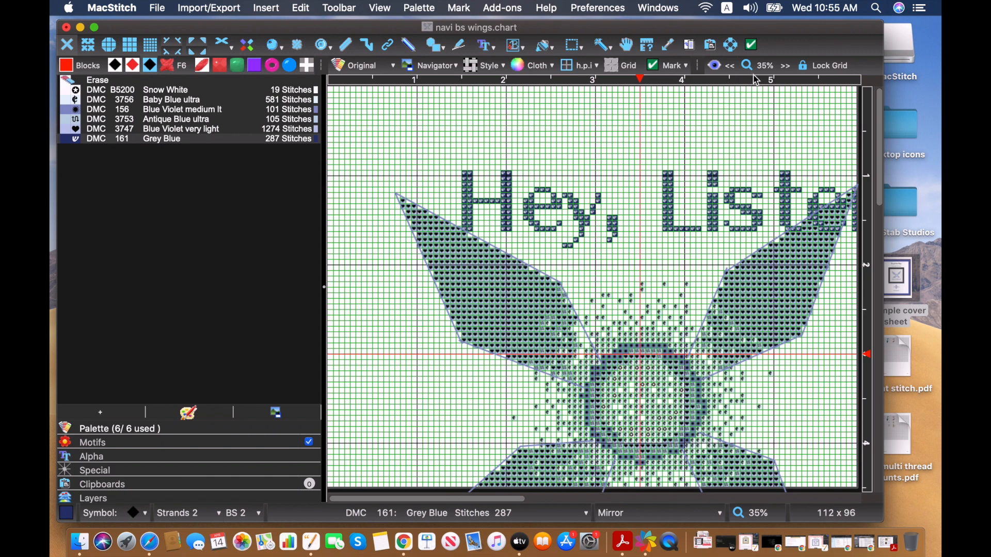
{"action": "left_click", "coordinate": [786, 66]}
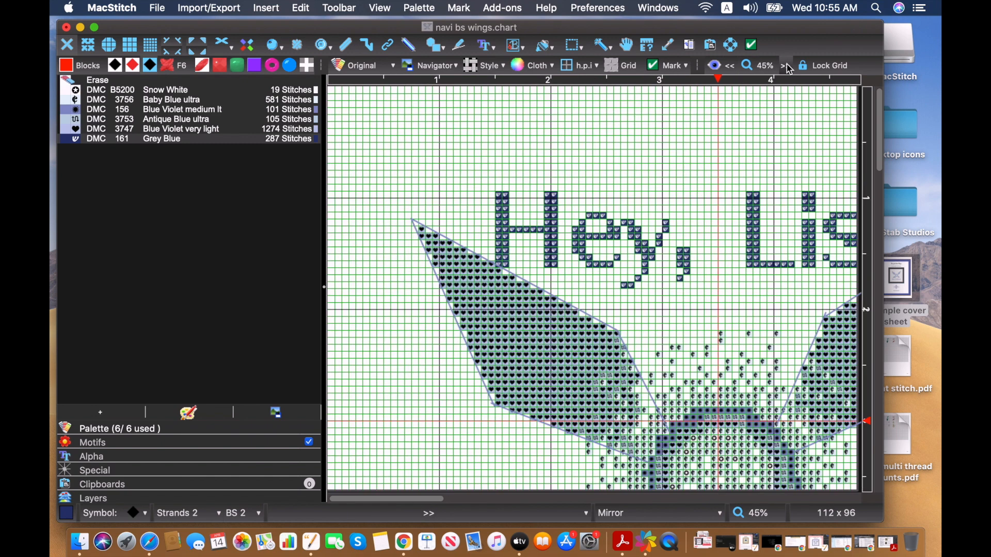
{"action": "left_click_drag", "start_coordinate": [884, 158], "coordinate": [884, 223]}
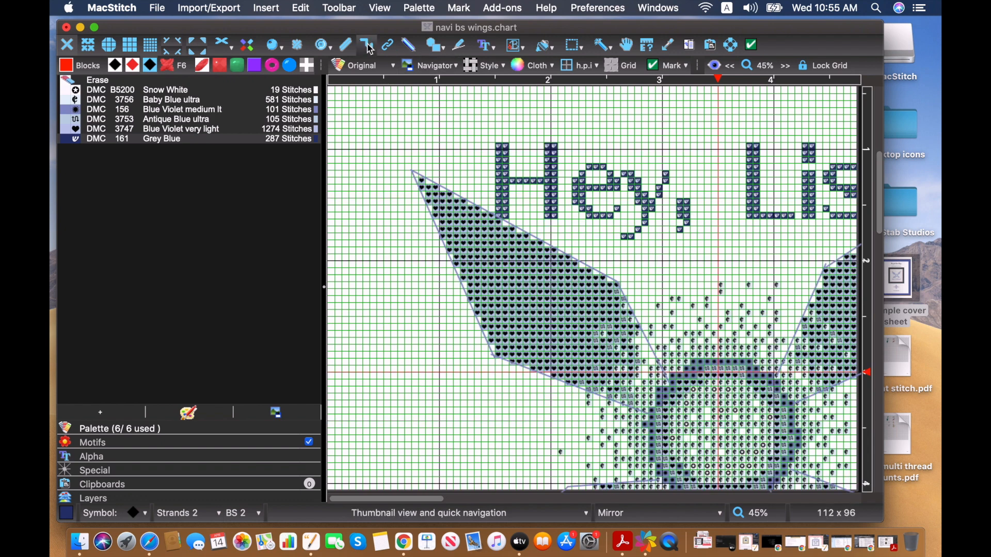
{"action": "left_click", "coordinate": [127, 71]}
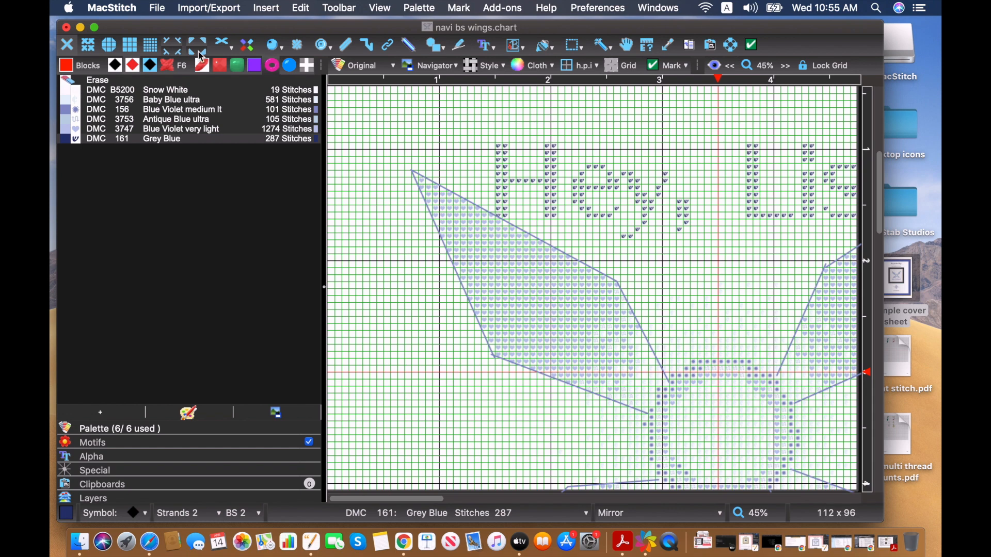
{"action": "left_click", "coordinate": [150, 67]}
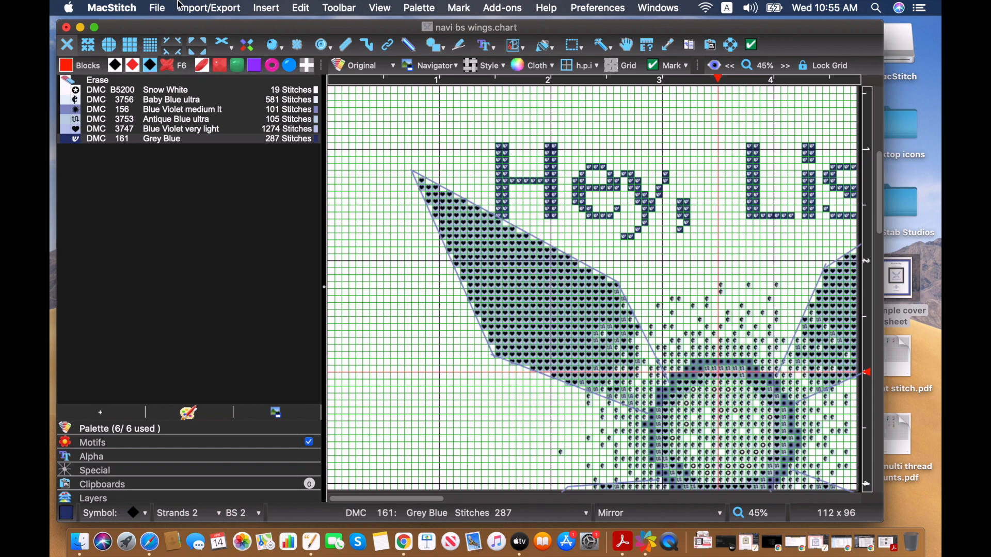
Open the settings for exporting to PDF with full key and toggle the entire-chart option in the page sizes.
{"action": "left_click", "coordinate": [206, 8]}
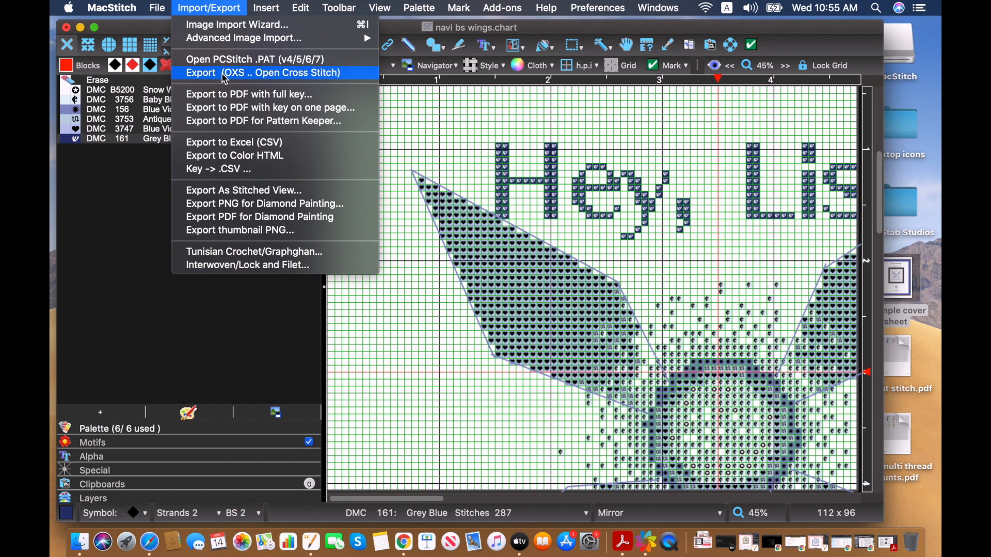
{"action": "left_click", "coordinate": [234, 95]}
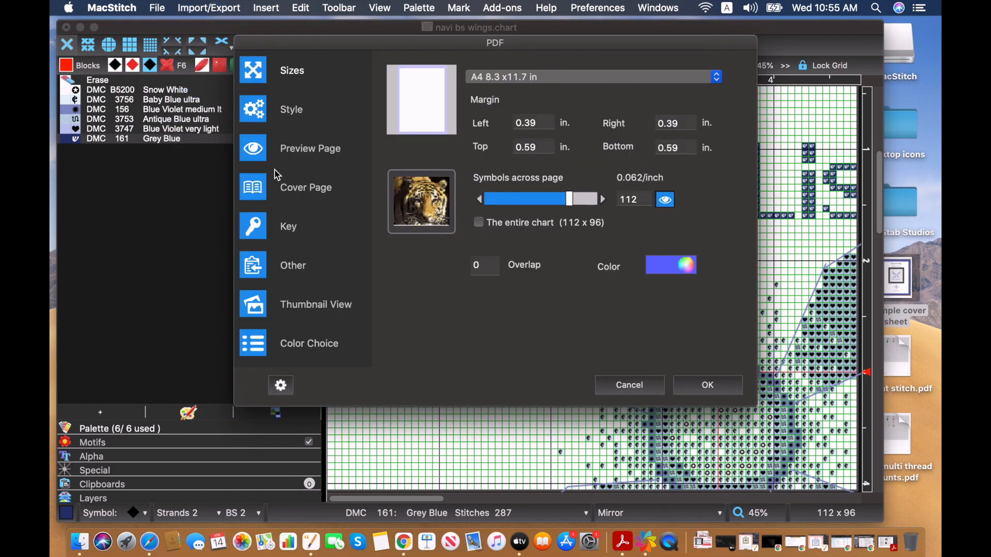
{"action": "left_click", "coordinate": [480, 223]}
Examine the chart styles and grid line styles available in the PDF style settings.
{"action": "left_click", "coordinate": [259, 119]}
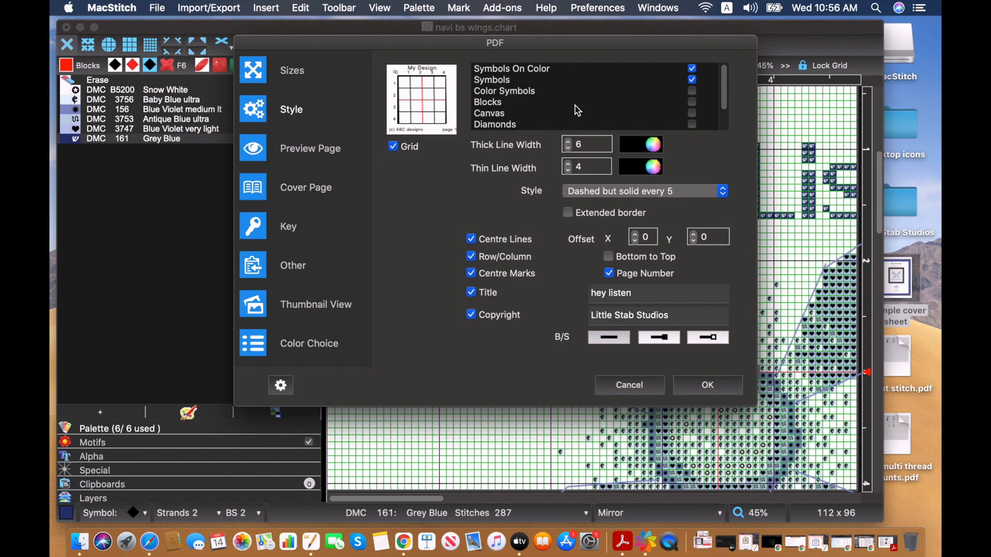
{"action": "scroll", "coordinate": [577, 110], "scroll_direction": "down", "scroll_amount": 1}
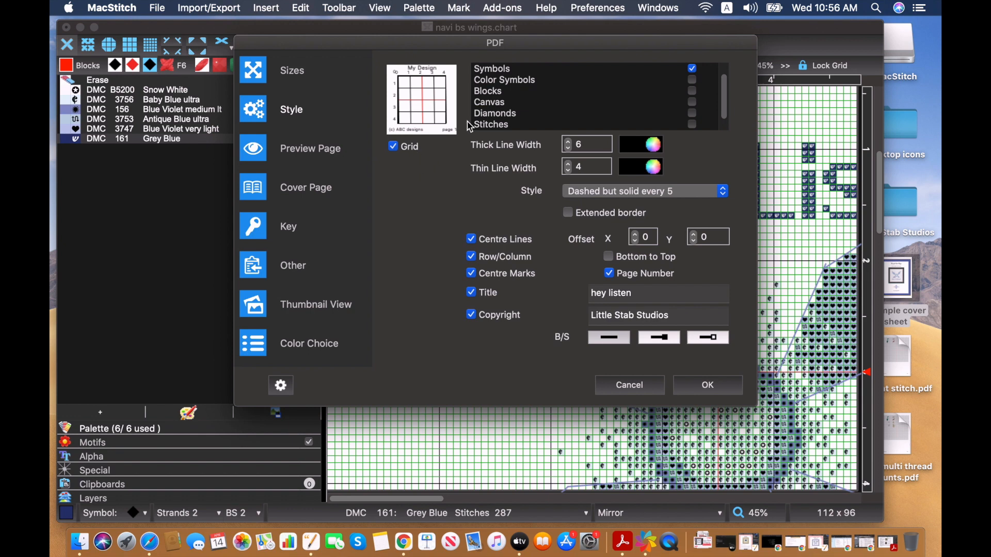
{"action": "scroll", "coordinate": [511, 115], "scroll_direction": "down", "scroll_amount": 1}
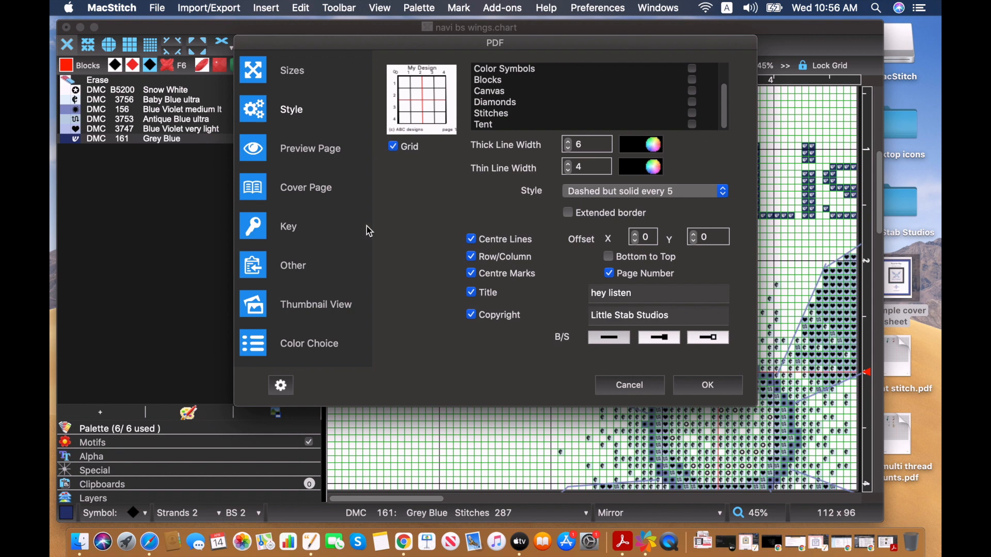
{"action": "scroll", "coordinate": [498, 124], "scroll_direction": "up", "scroll_amount": 2}
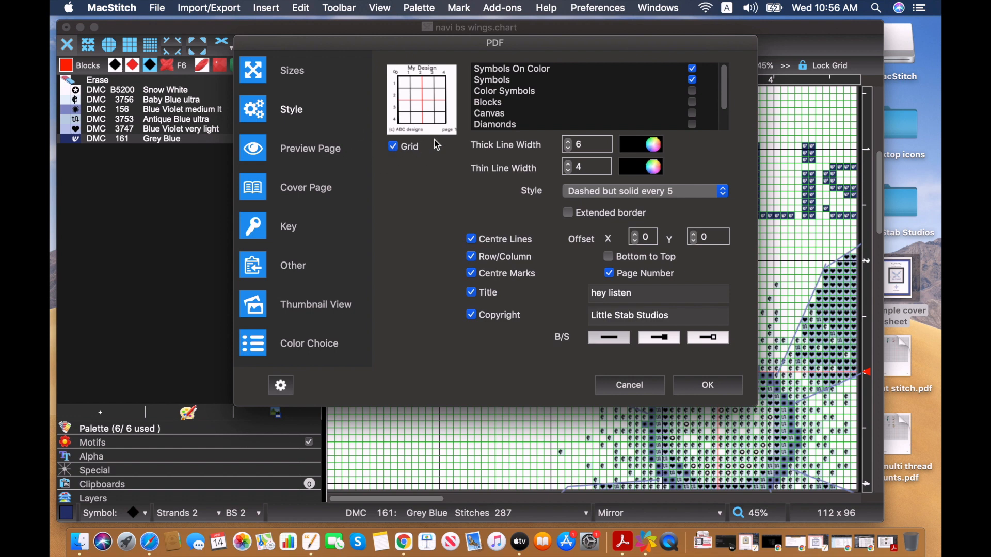
{"action": "left_click", "coordinate": [606, 198]}
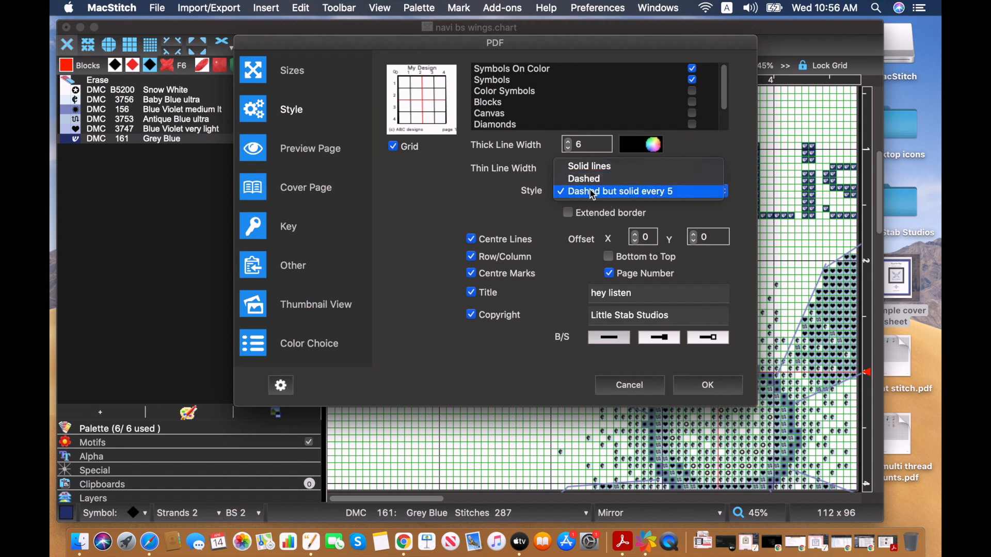
{"action": "left_click", "coordinate": [478, 214]}
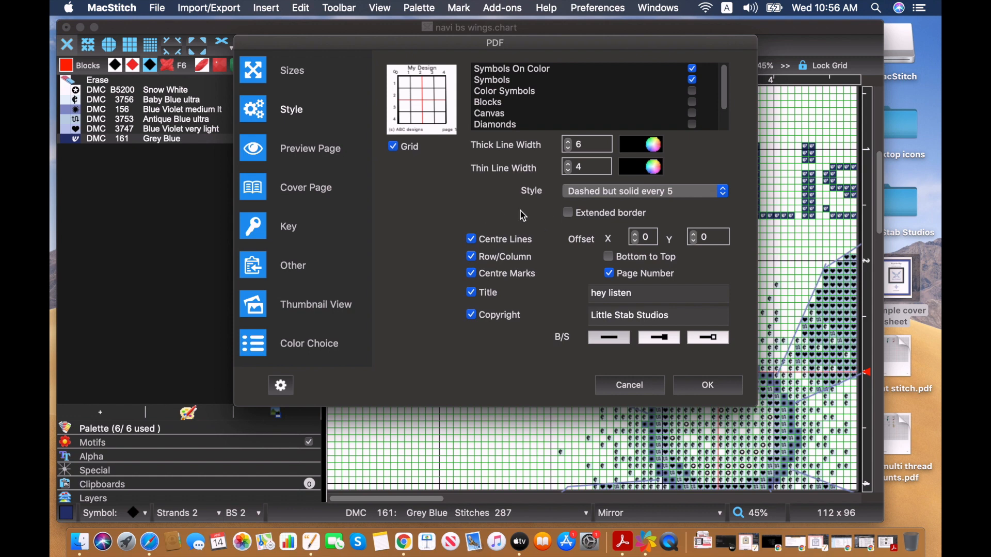
Set the PDF copyright text to "Example Design Studios" and reposition the dialog over the chart.
{"action": "left_click_drag", "start_coordinate": [713, 44], "coordinate": [578, 42]}
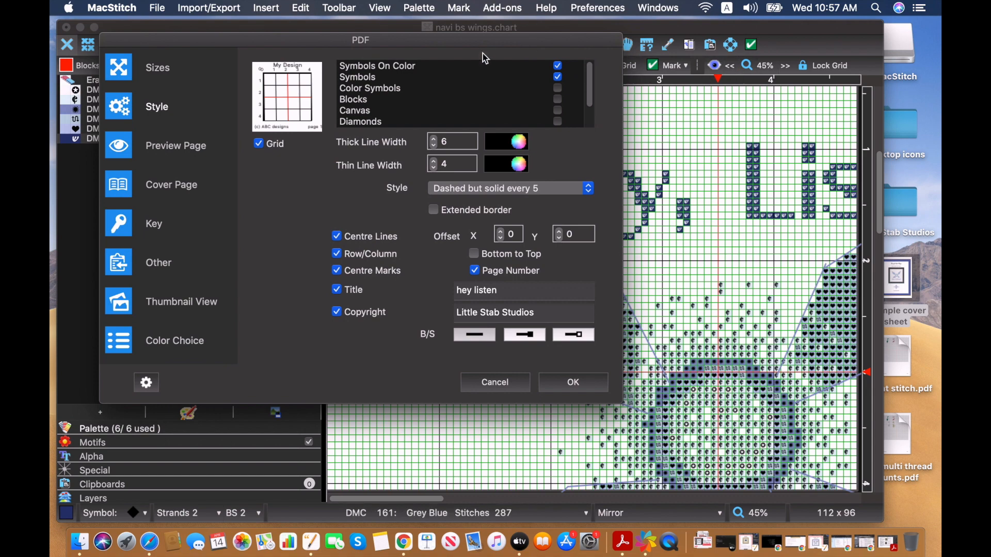
{"action": "left_click_drag", "start_coordinate": [493, 43], "coordinate": [516, 42]}
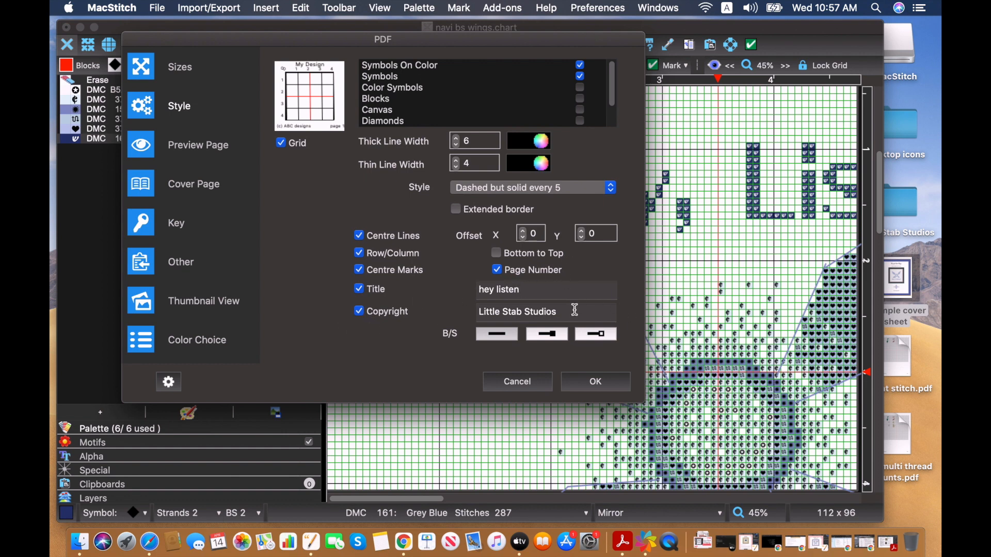
{"action": "left_click_drag", "start_coordinate": [558, 311], "coordinate": [404, 302]}
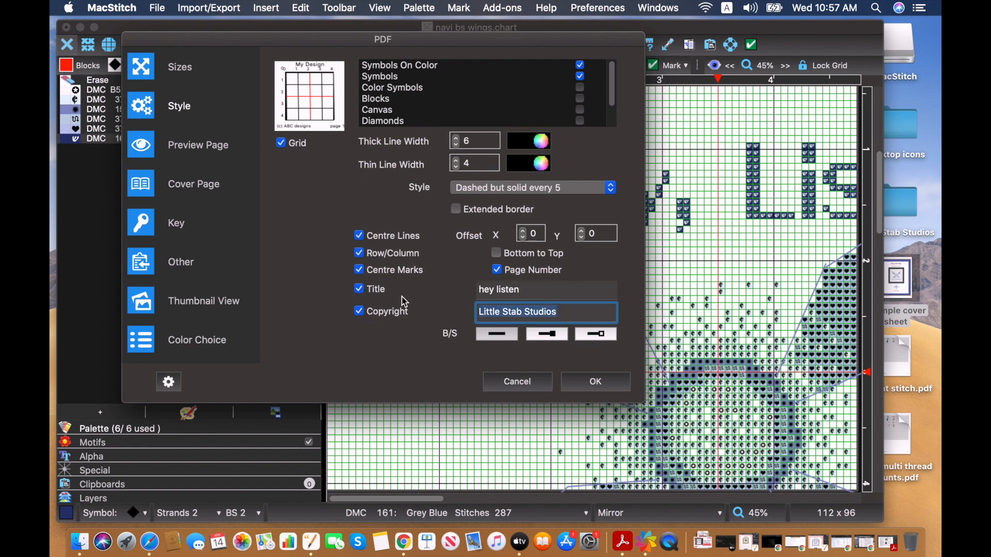
{"action": "type", "text": "Examp"}
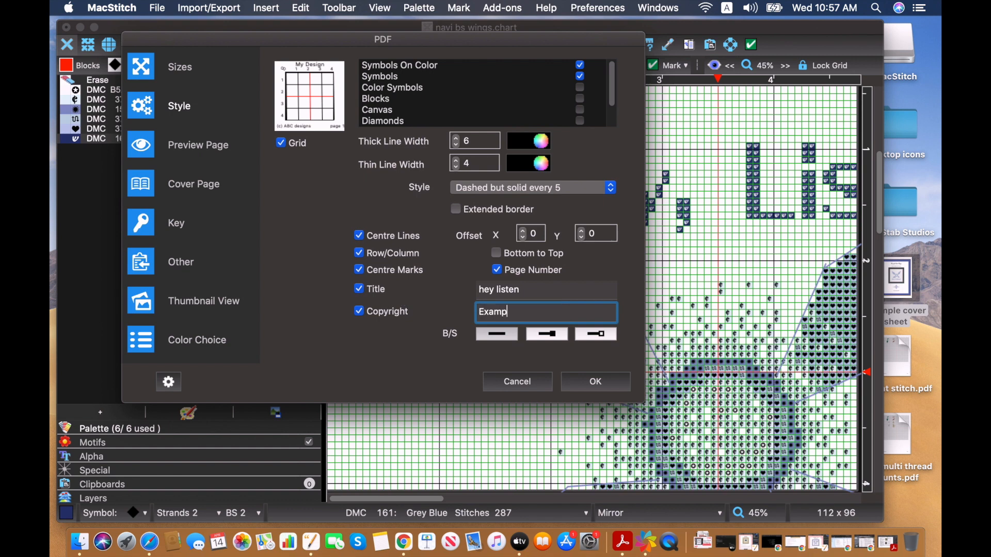
{"action": "type", "text": "le Design Studios"}
{"action": "left_click_drag", "start_coordinate": [283, 42], "coordinate": [316, 31]}
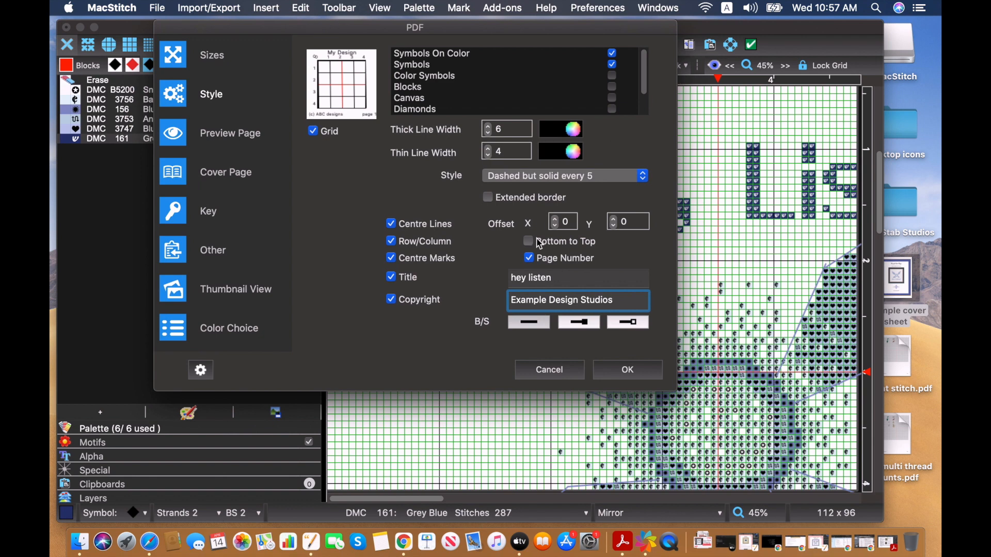
Try Framed View as the PDF preview page with the current frame, and set the preview back to None.
{"action": "left_click", "coordinate": [189, 147]}
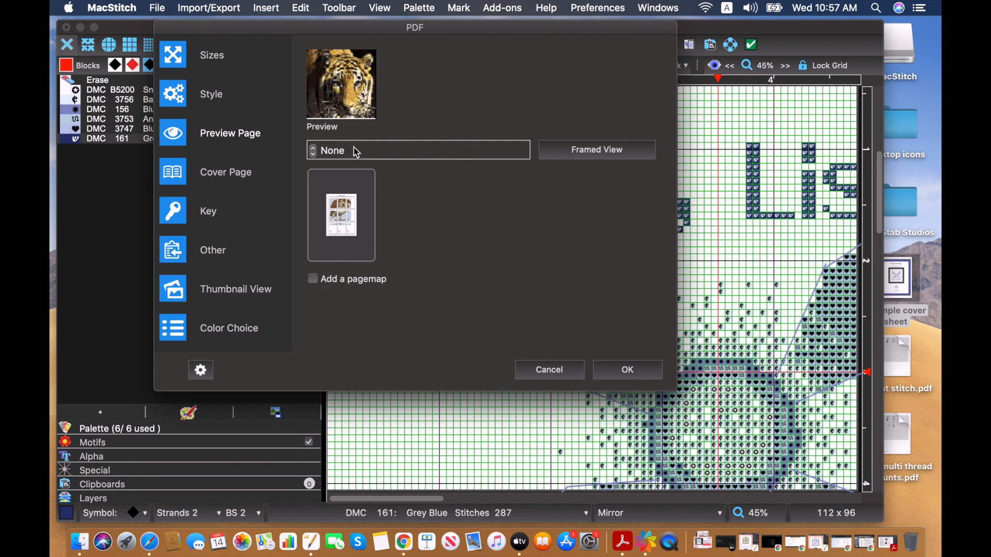
{"action": "left_click", "coordinate": [313, 153]}
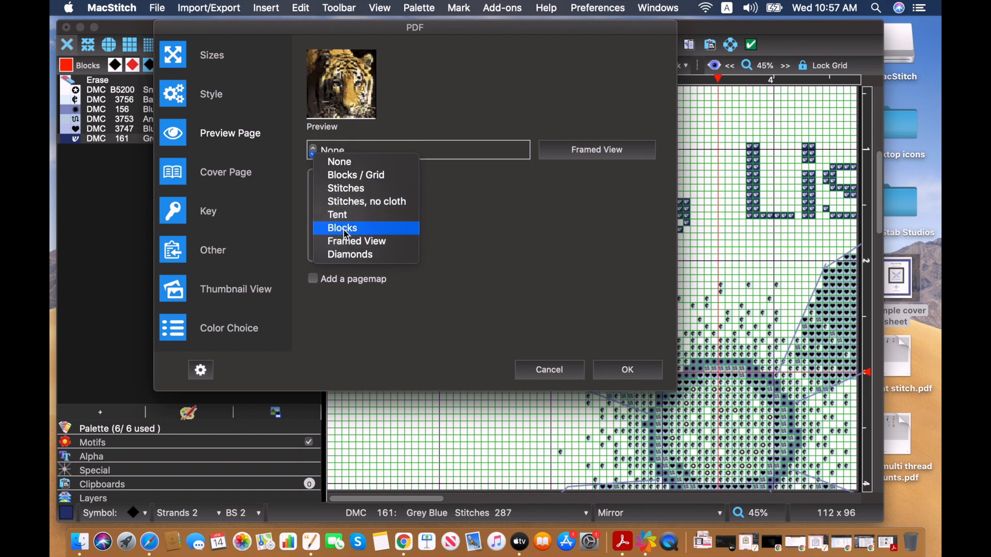
{"action": "left_click", "coordinate": [389, 242]}
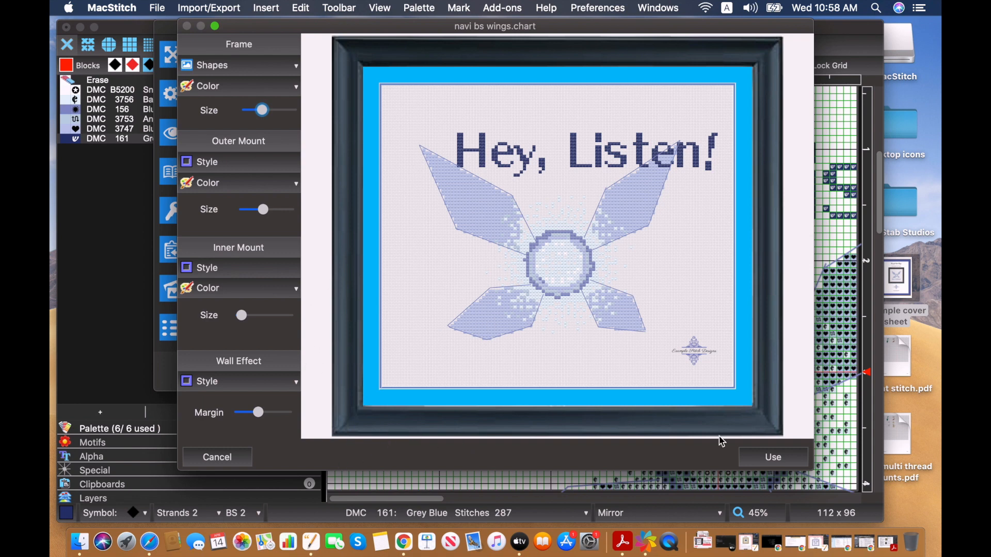
{"action": "left_click", "coordinate": [794, 460]}
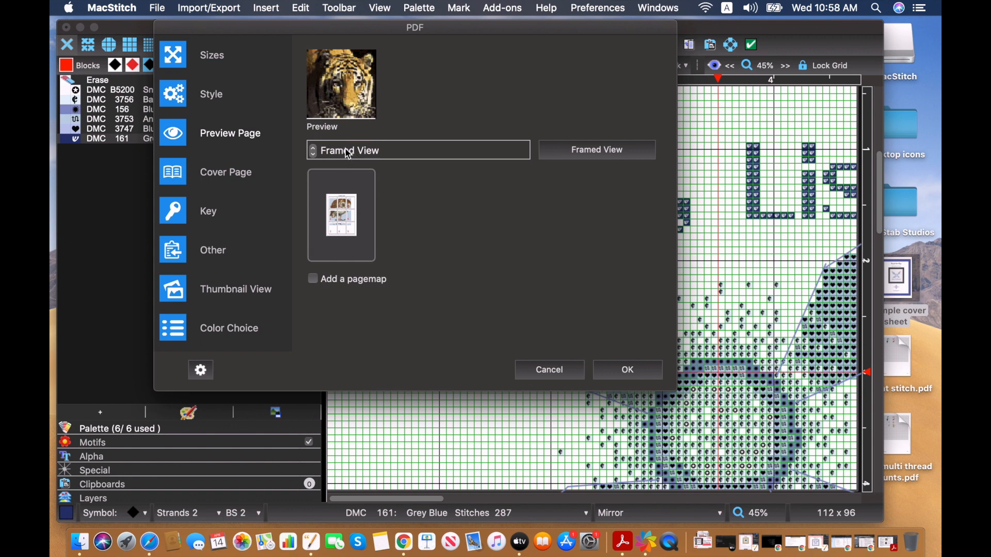
{"action": "left_click", "coordinate": [310, 148]}
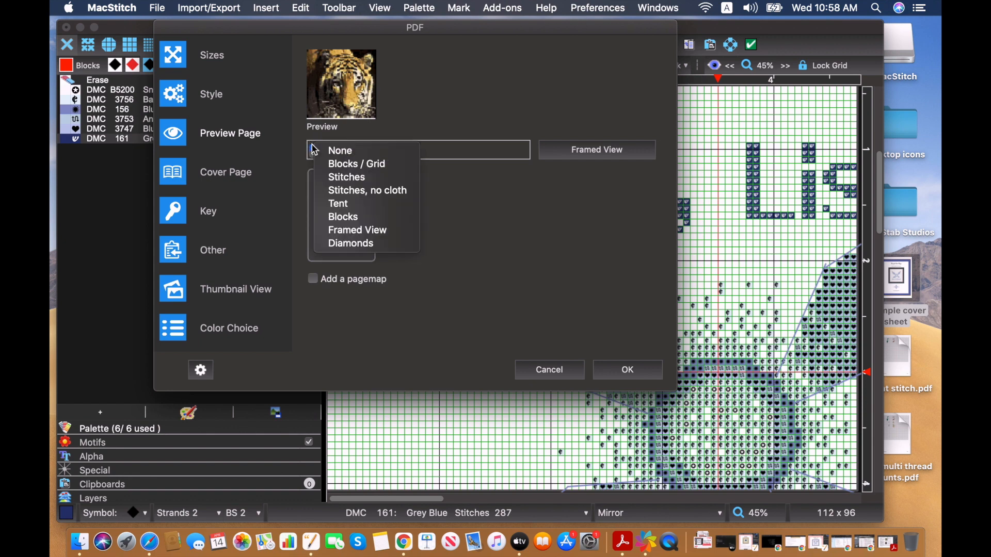
{"action": "left_click", "coordinate": [339, 151]}
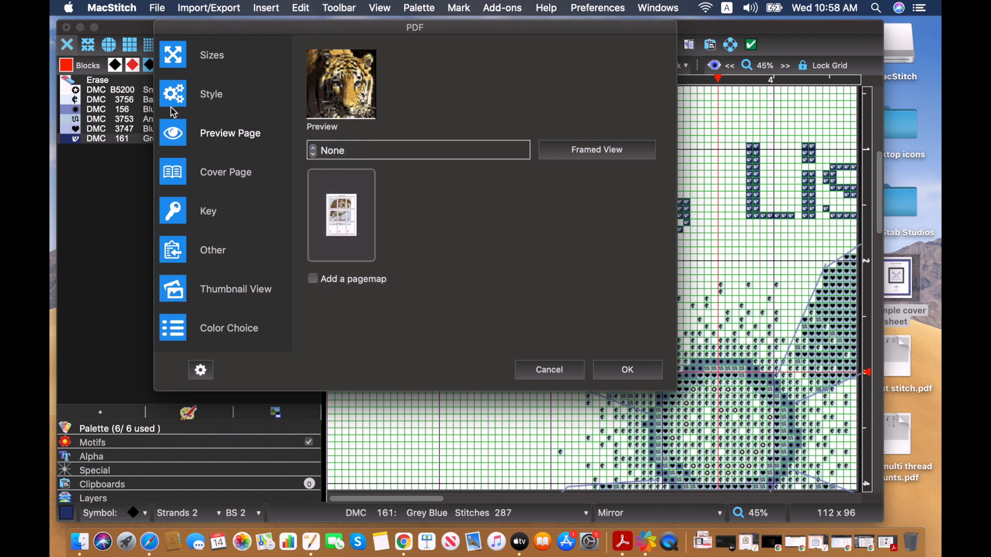
Use example cover sheet2.pdf from the Desktop as the PDF cover page and include the Thread Sorter.
{"action": "left_click", "coordinate": [184, 173]}
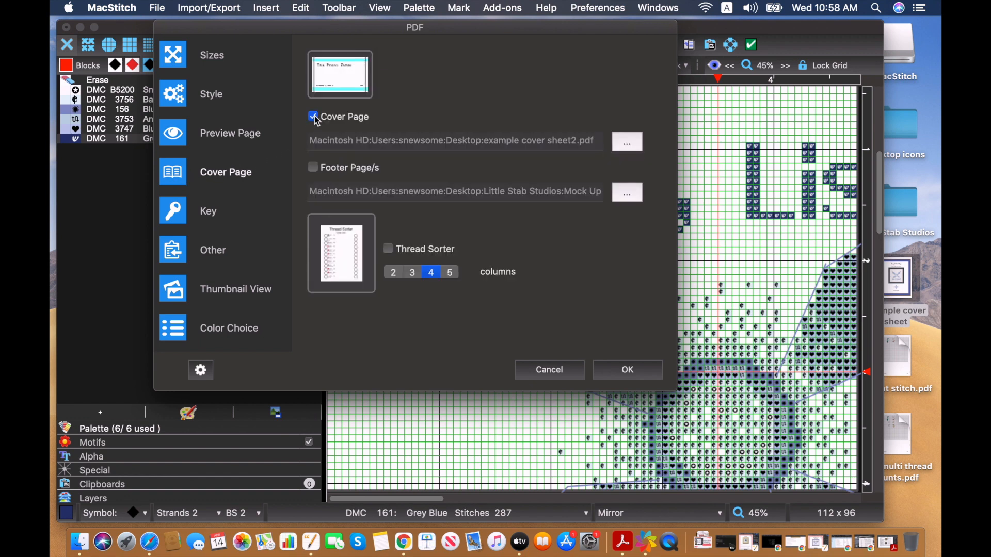
{"action": "left_click", "coordinate": [638, 145]}
{"action": "left_click", "coordinate": [245, 195]}
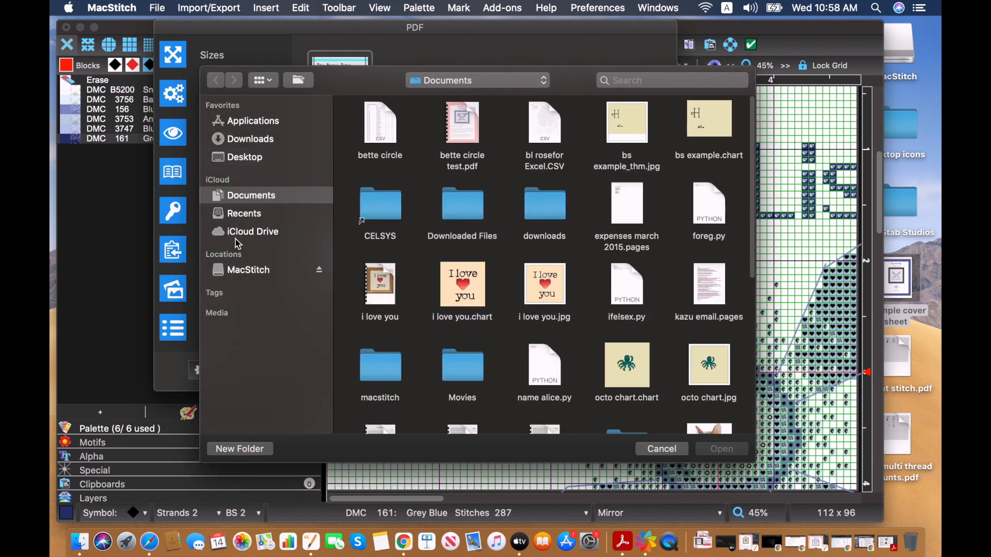
{"action": "left_click", "coordinate": [245, 157]}
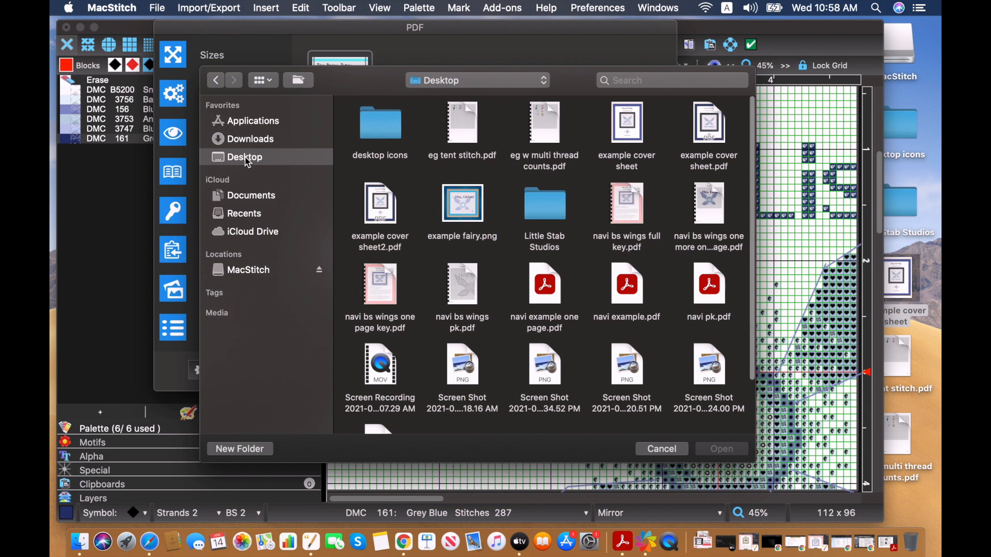
{"action": "scroll", "coordinate": [377, 189], "scroll_direction": "down", "scroll_amount": 3}
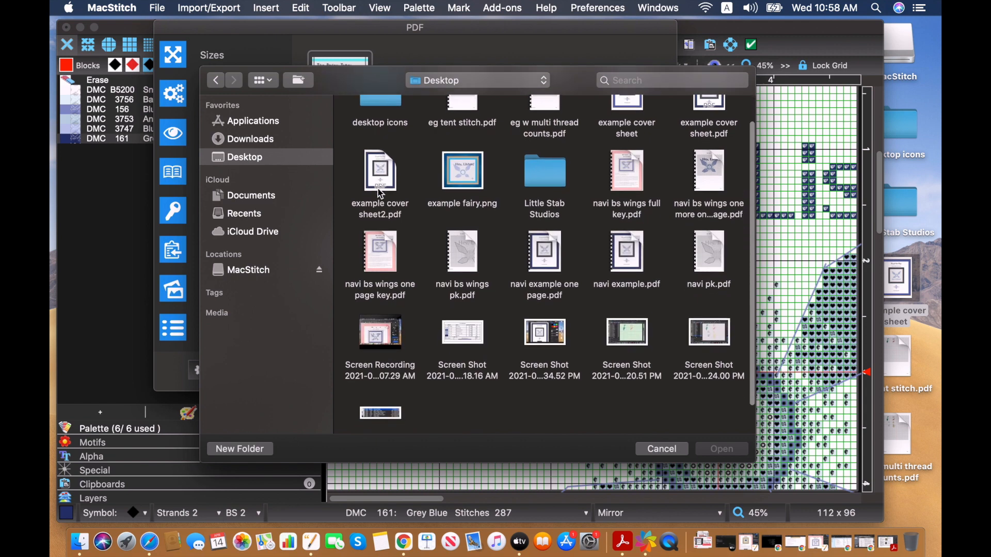
{"action": "scroll", "coordinate": [379, 193], "scroll_direction": "up", "scroll_amount": 3}
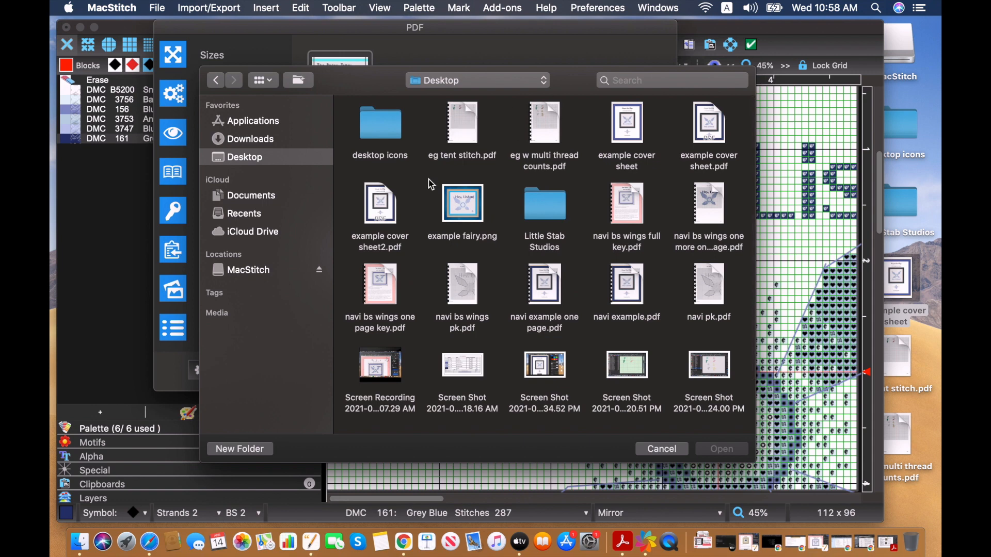
{"action": "left_click", "coordinate": [380, 206]}
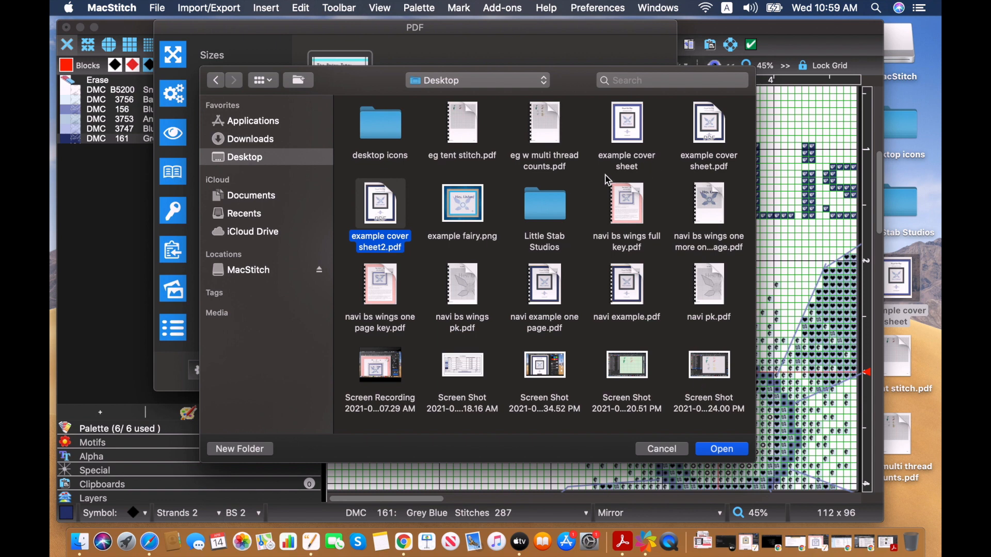
{"action": "left_click", "coordinate": [631, 153]}
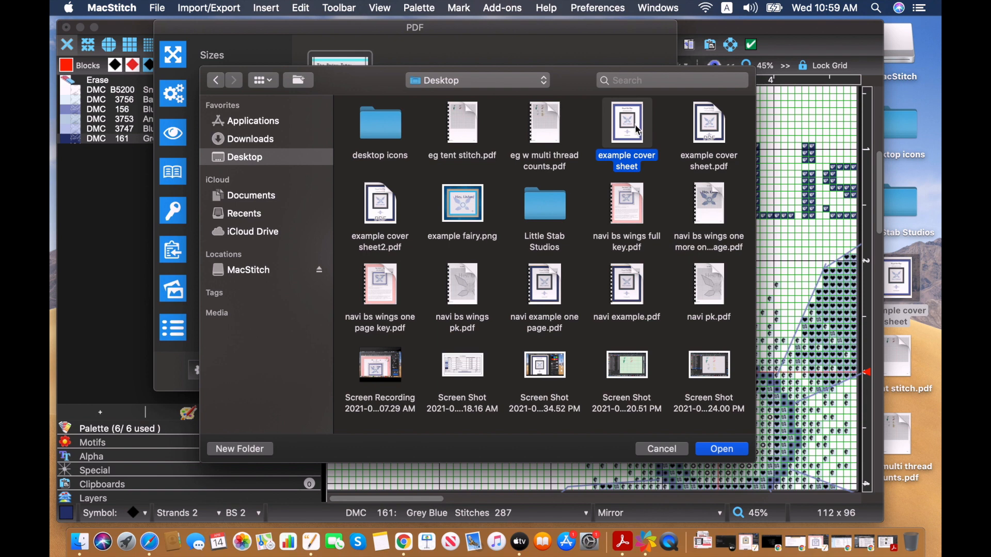
{"action": "left_click", "coordinate": [374, 212]}
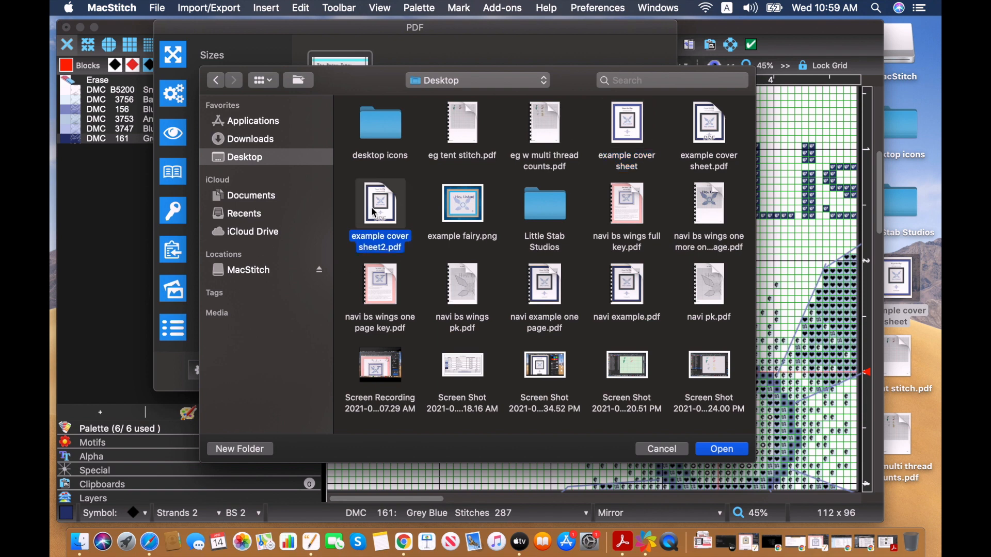
{"action": "left_click", "coordinate": [719, 450]}
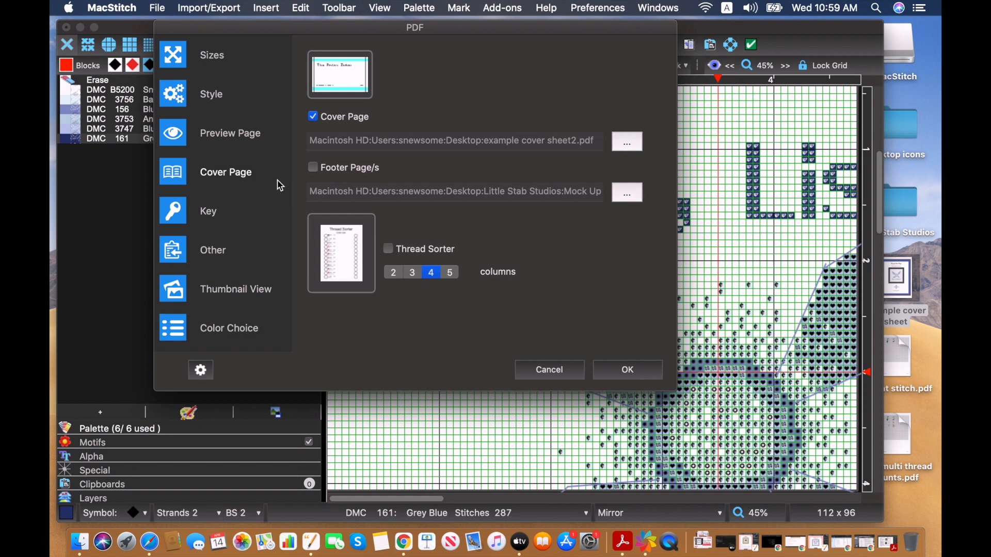
{"action": "left_click", "coordinate": [389, 248]}
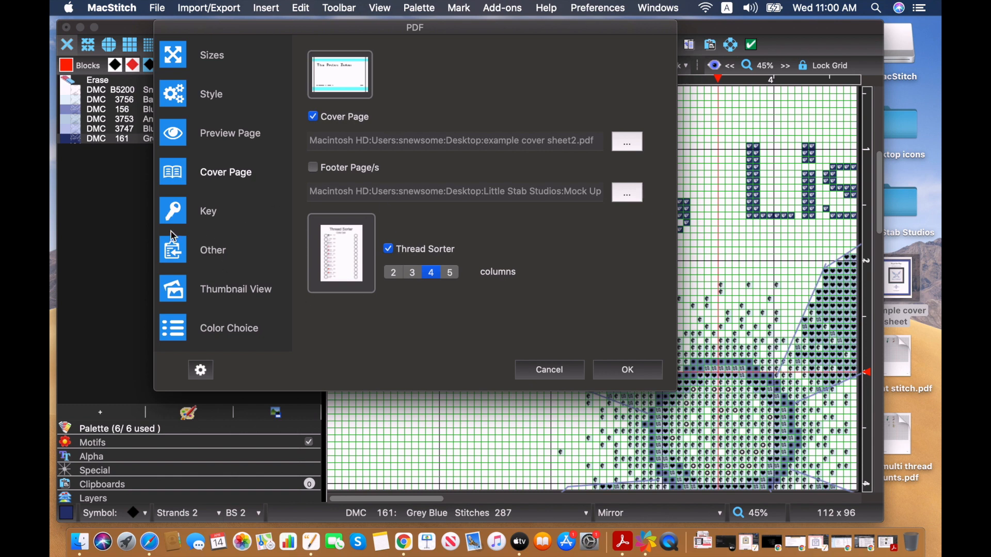
In the PDF key settings, try showing thread lengths without the skeins option and set them back to skeins.
{"action": "left_click", "coordinate": [195, 219]}
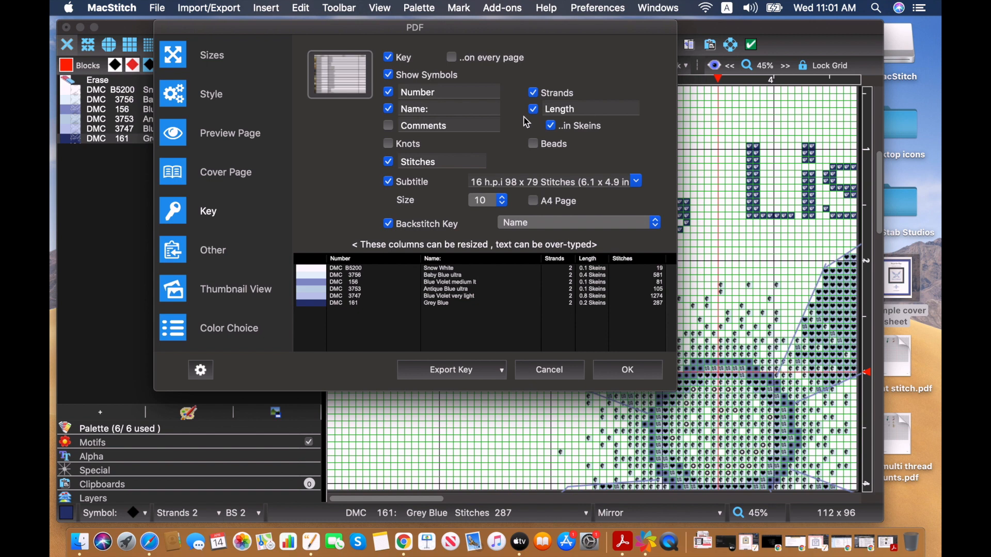
{"action": "left_click", "coordinate": [552, 127]}
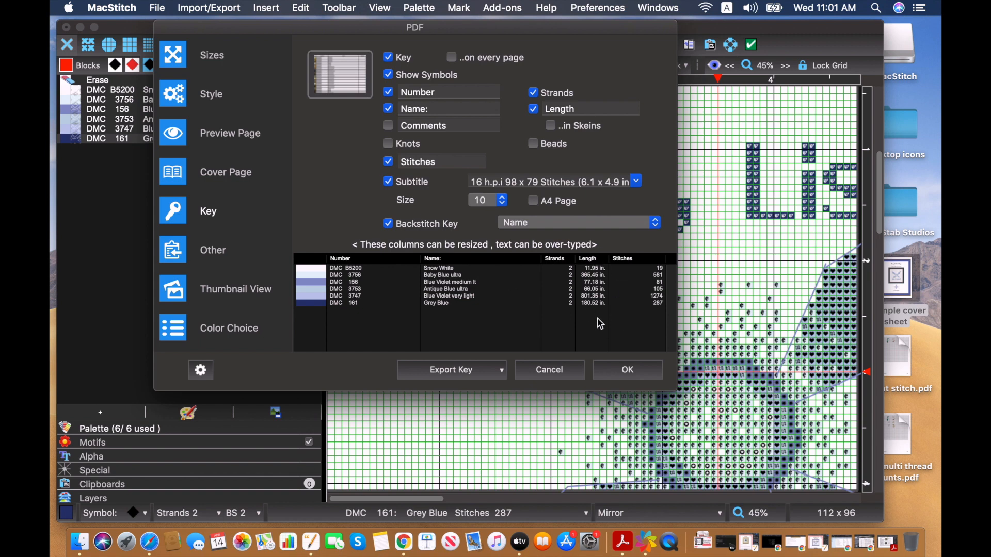
{"action": "left_click", "coordinate": [551, 126]}
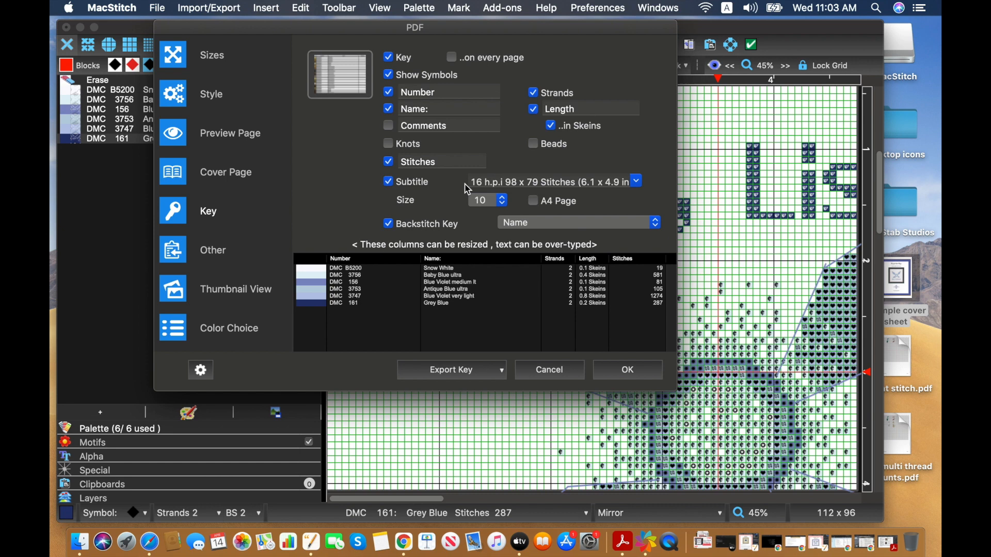
Review the Stitches column option and the labelling choices available for the backstitch key.
{"action": "left_click", "coordinate": [389, 162]}
{"action": "left_click", "coordinate": [541, 227]}
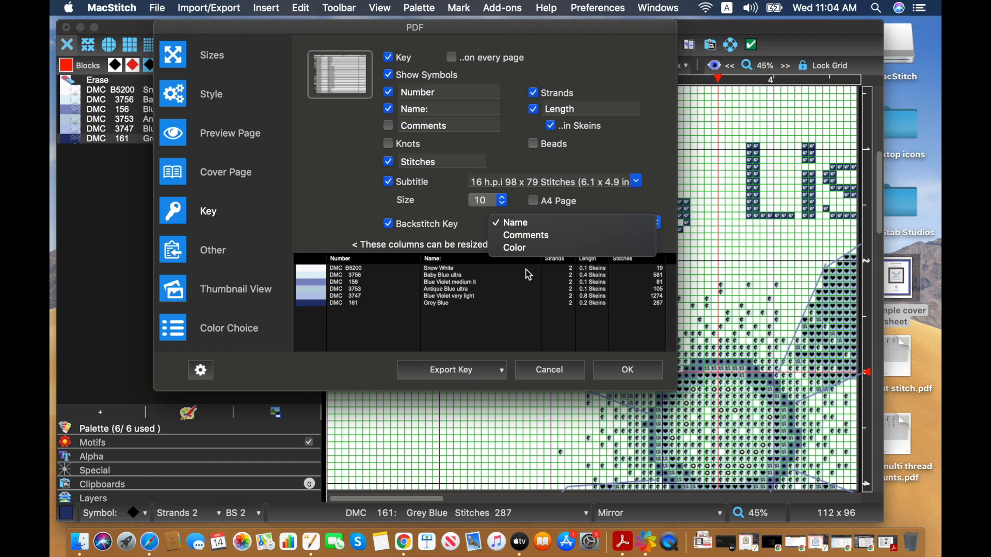
{"action": "left_click", "coordinate": [459, 228]}
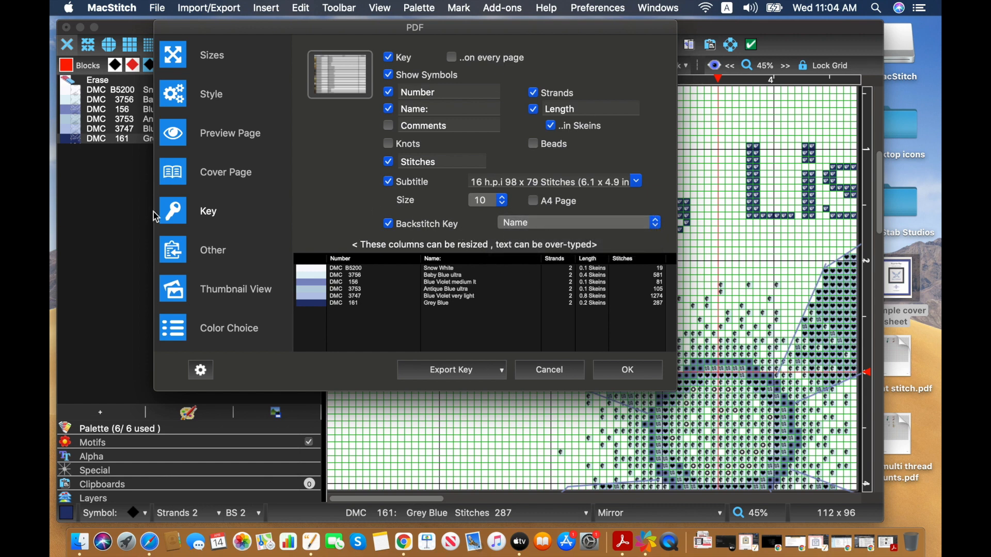
Review the fabric counts, notes, included stitch types, JPG quality and watermark in the Other settings, plus the page thumbnail.
{"action": "left_click", "coordinate": [176, 250]}
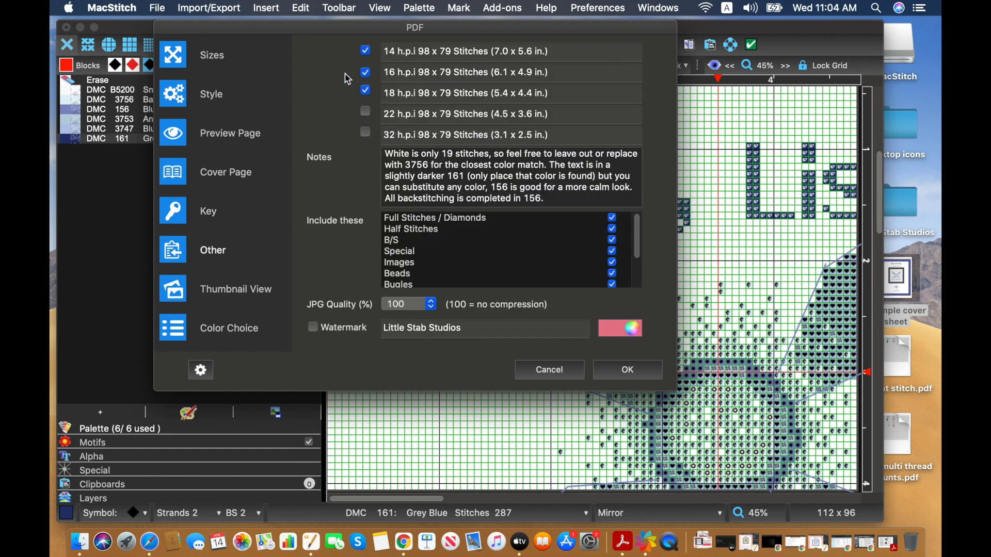
{"action": "left_click", "coordinate": [365, 90]}
{"action": "left_click", "coordinate": [391, 198]}
{"action": "scroll", "coordinate": [483, 250], "scroll_direction": "down", "scroll_amount": 1}
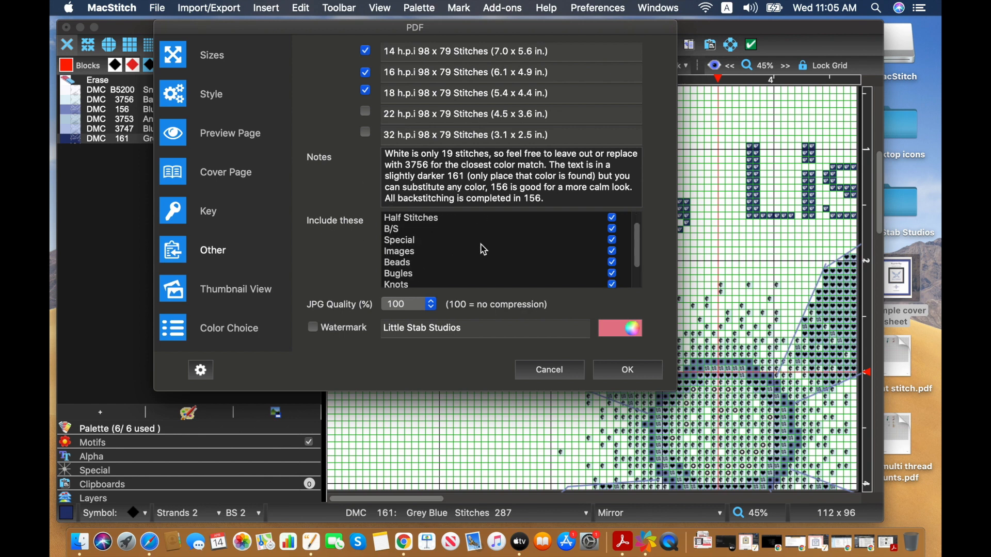
{"action": "scroll", "coordinate": [484, 250], "scroll_direction": "up", "scroll_amount": 1}
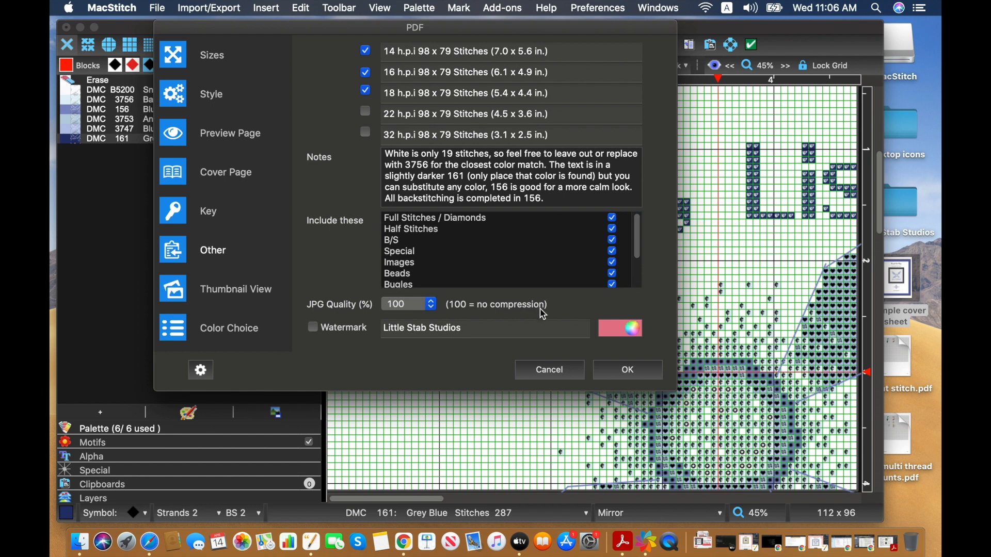
{"action": "scroll", "coordinate": [464, 253], "scroll_direction": "down", "scroll_amount": 3}
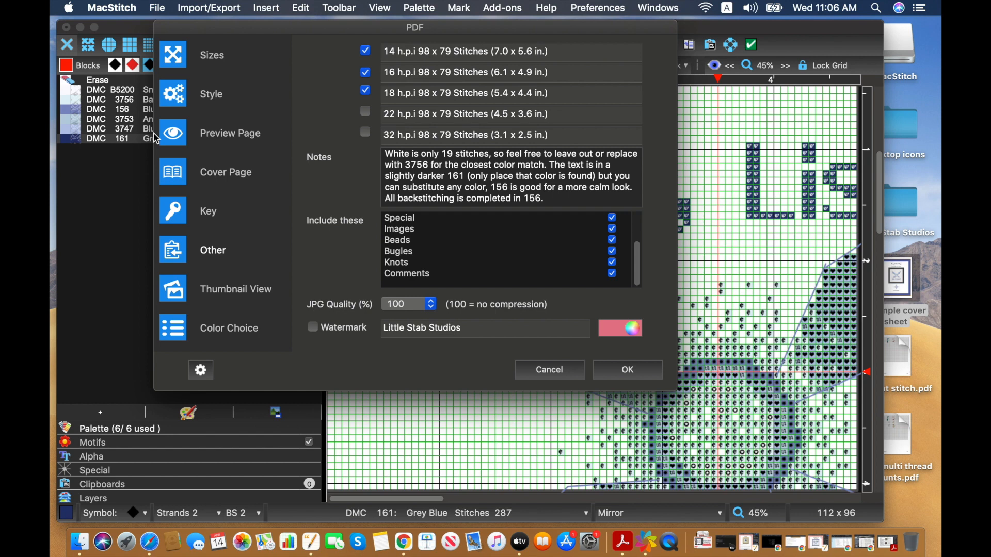
{"action": "left_click", "coordinate": [209, 295]}
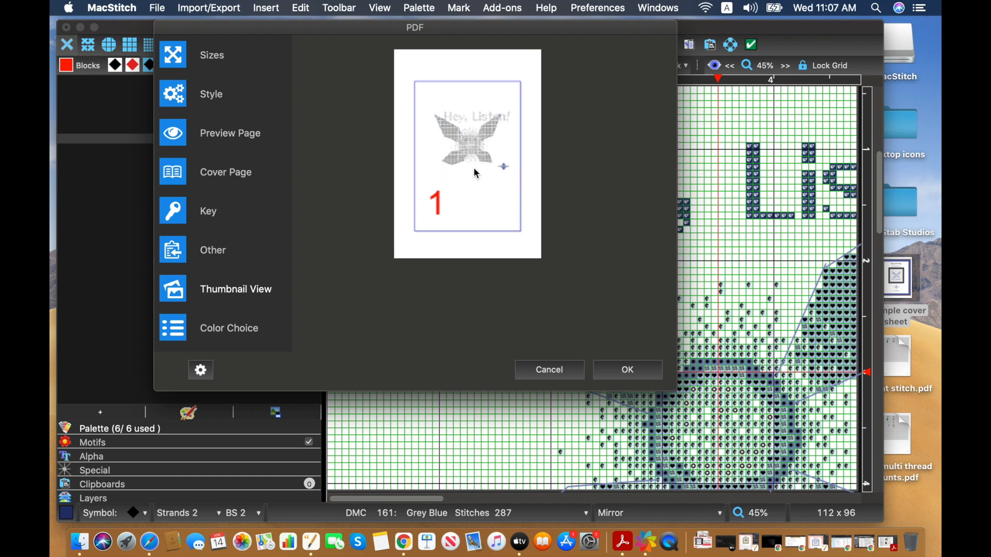
Set the backstitch color to "Color, but black in black symbol view" and accept the PDF settings.
{"action": "left_click", "coordinate": [178, 343]}
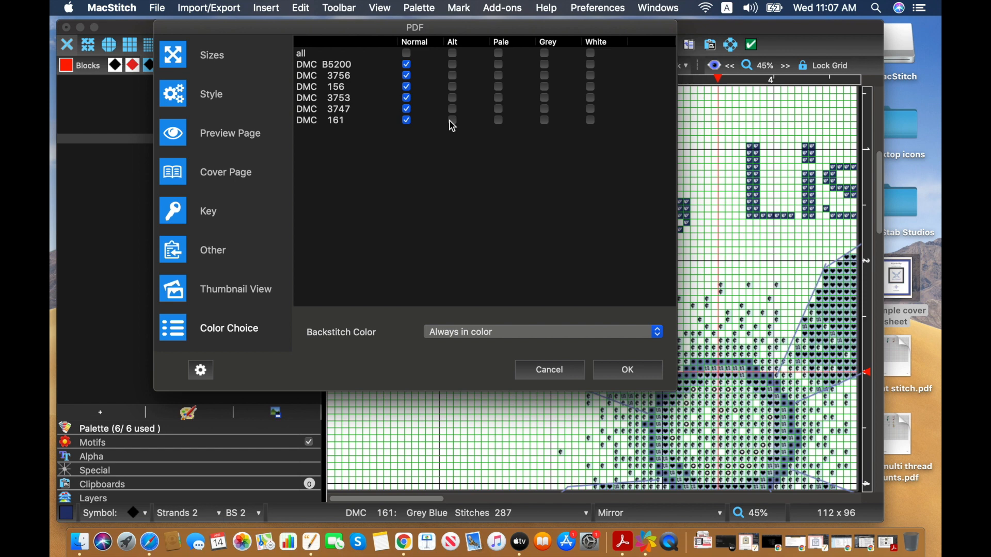
{"action": "left_click", "coordinate": [480, 334]}
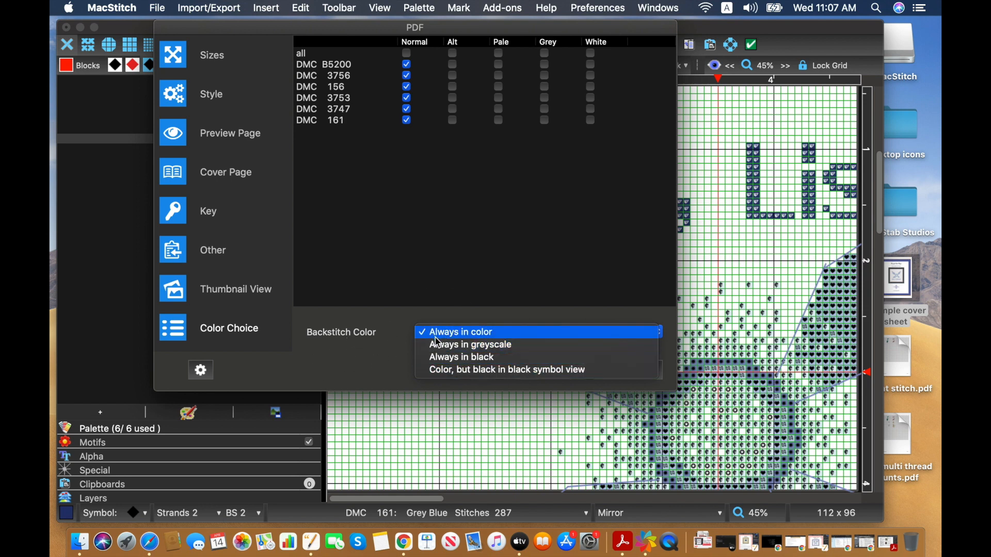
{"action": "left_click", "coordinate": [440, 371]}
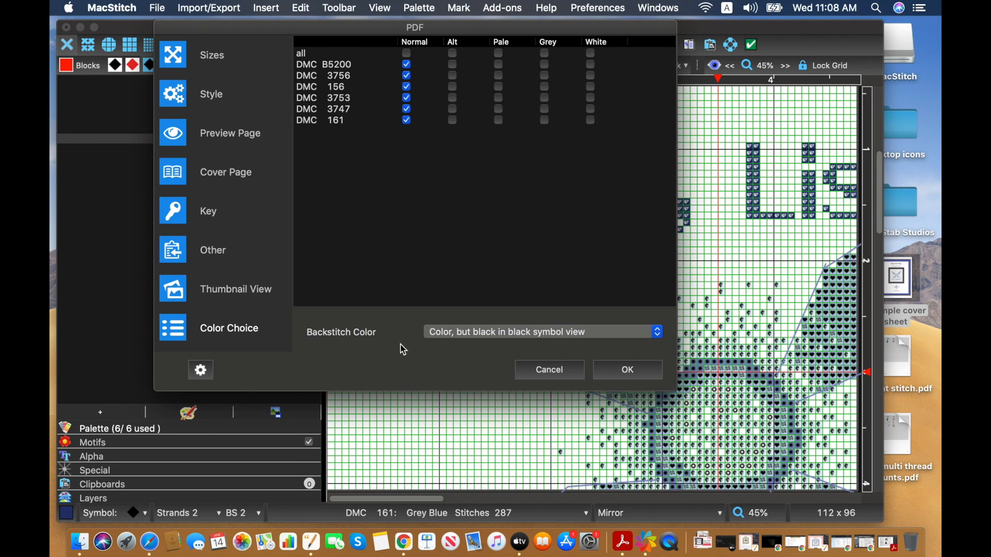
{"action": "left_click", "coordinate": [630, 368]}
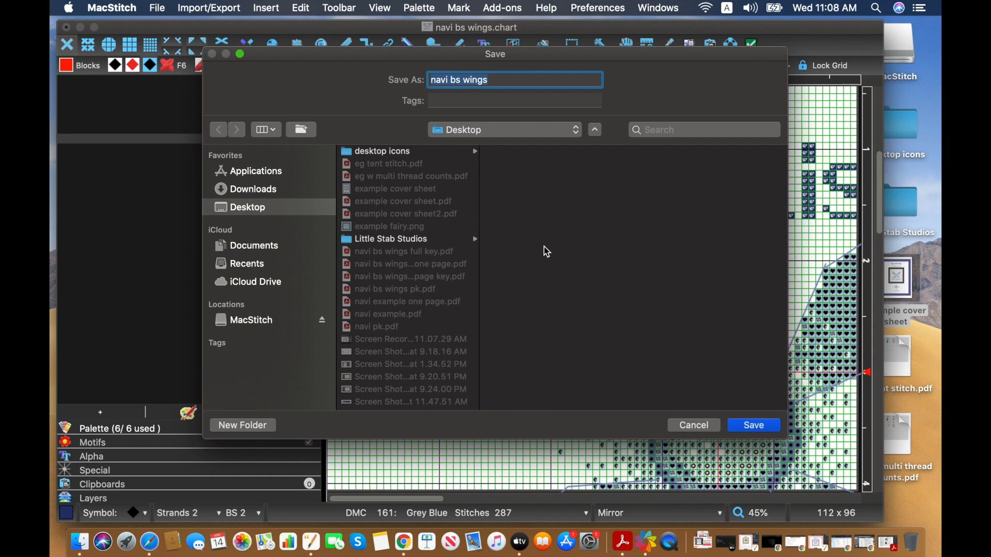
Save the PDF to the Desktop under the name EXAMPLE NAVI.
{"action": "left_click", "coordinate": [496, 85]}
{"action": "key", "text": "super+a"}
{"action": "type", "text": "EM"}
{"action": "type", "text": "AMP"}
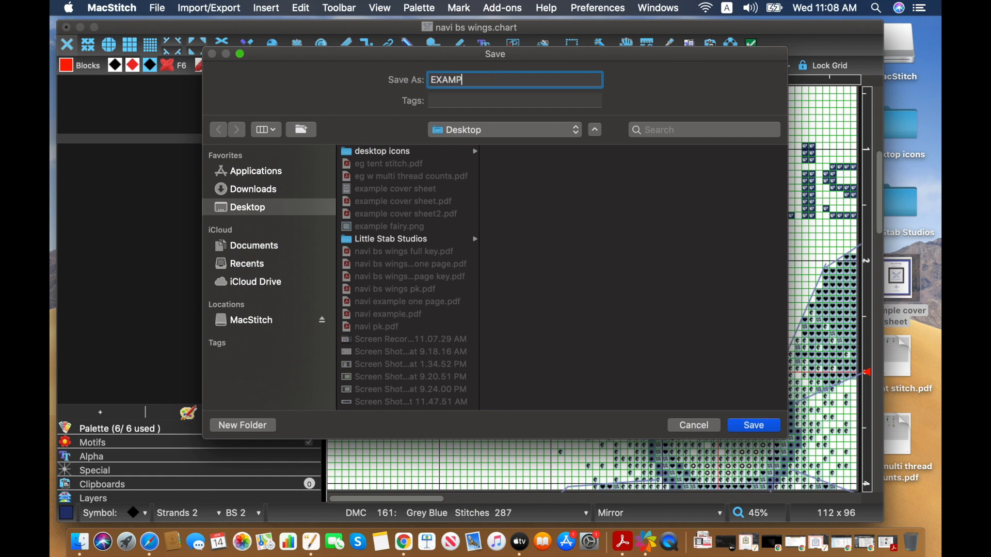
{"action": "type", "text": "LE NAVI"}
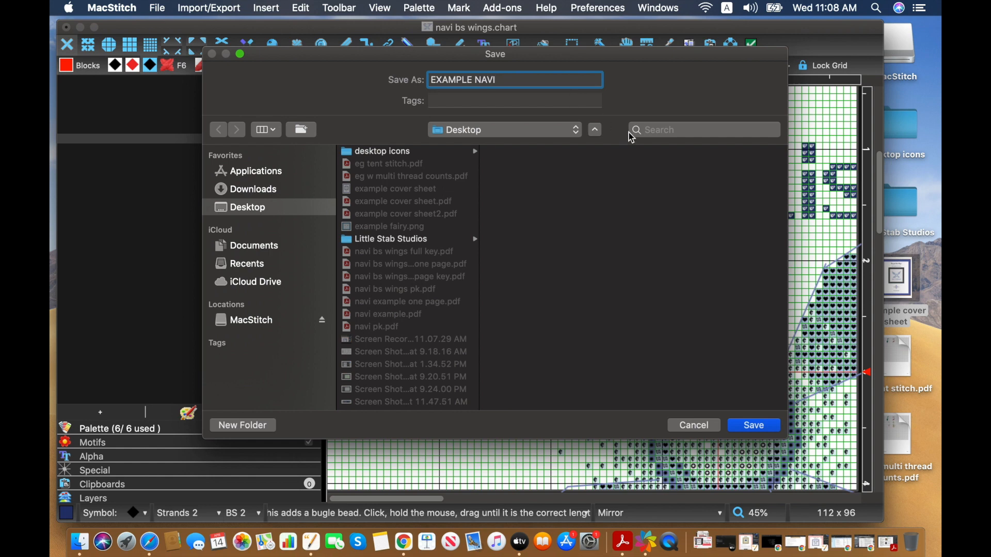
{"action": "left_click", "coordinate": [742, 425]}
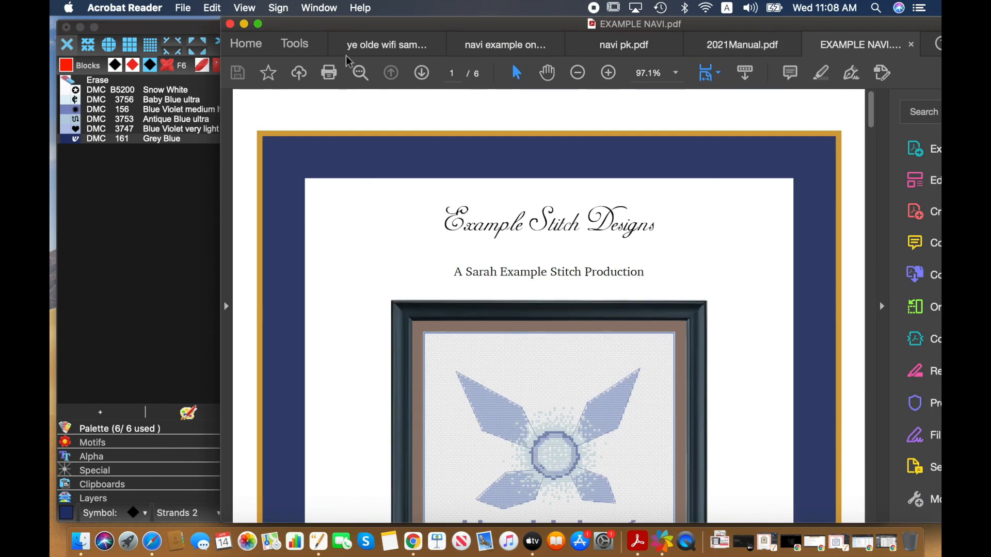
Move the Acrobat Reader window fully into view and examine the exported PDF's cover page with its framed design, logo and copyright line.
{"action": "left_click_drag", "start_coordinate": [375, 24], "coordinate": [277, 24]}
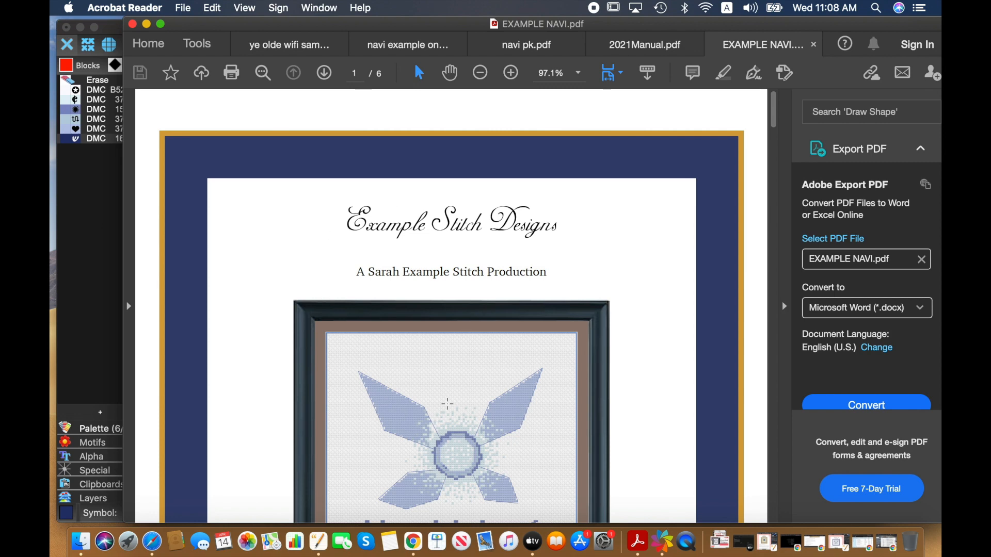
{"action": "scroll", "coordinate": [281, 305], "scroll_direction": "down", "scroll_amount": 2}
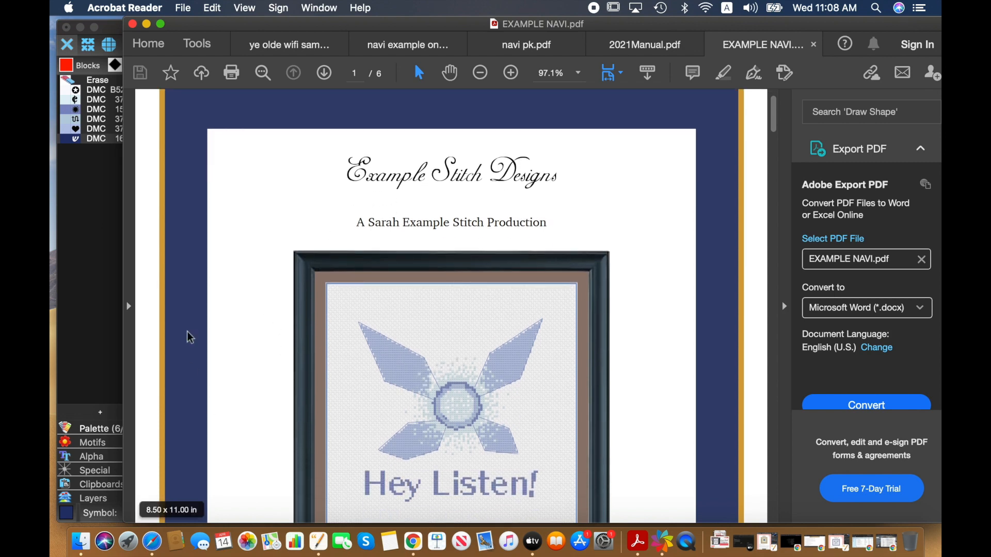
{"action": "scroll", "coordinate": [450, 307], "scroll_direction": "down", "scroll_amount": 3}
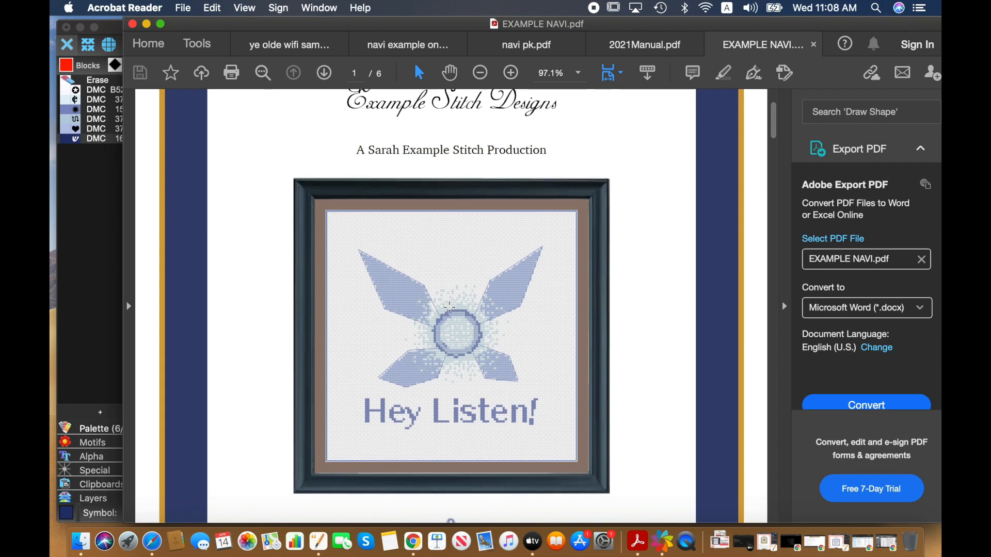
{"action": "scroll", "coordinate": [449, 307], "scroll_direction": "up", "scroll_amount": 2}
{"action": "scroll", "coordinate": [449, 307], "scroll_direction": "up", "scroll_amount": 3}
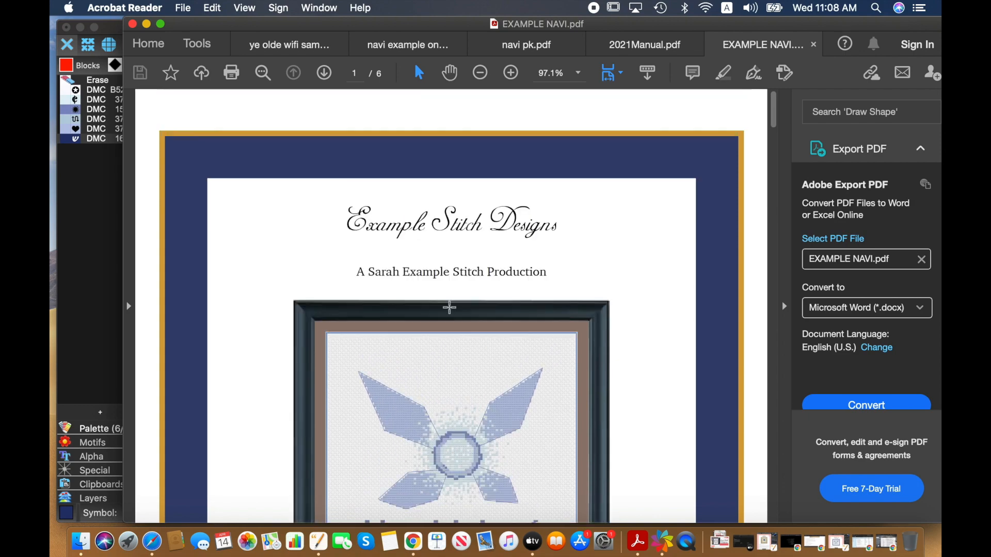
{"action": "scroll", "coordinate": [381, 284], "scroll_direction": "down", "scroll_amount": 6}
{"action": "scroll", "coordinate": [382, 285], "scroll_direction": "down", "scroll_amount": 4}
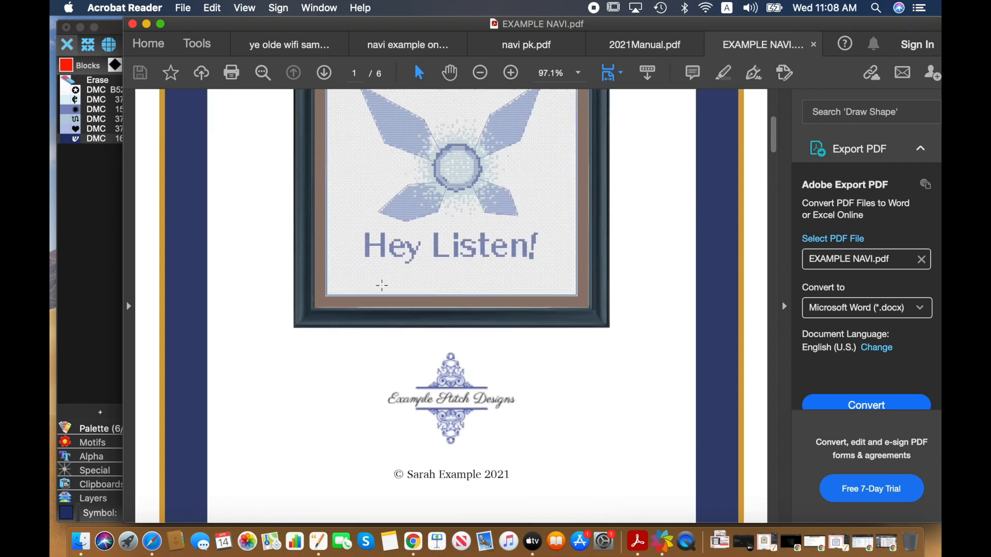
{"action": "scroll", "coordinate": [428, 207], "scroll_direction": "down", "scroll_amount": 3}
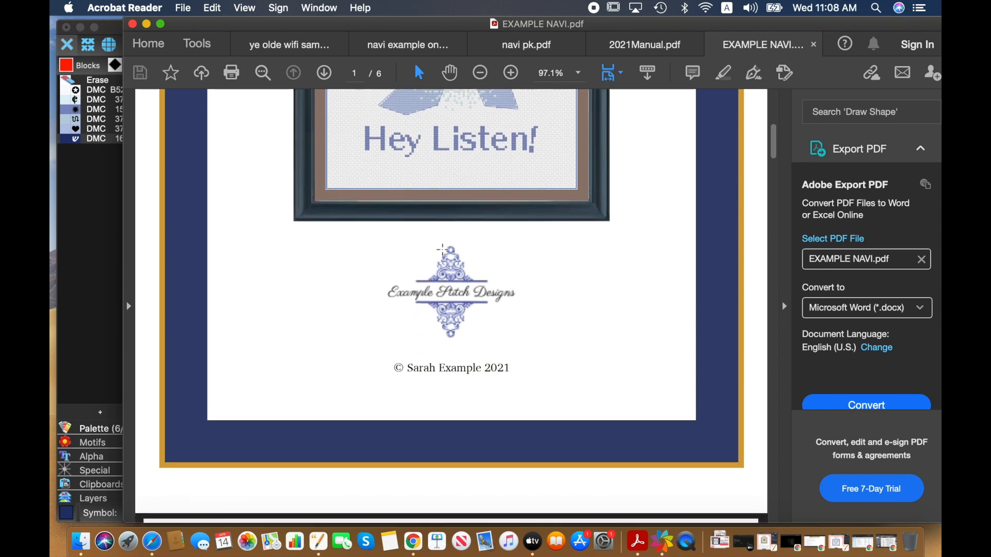
{"action": "scroll", "coordinate": [444, 250], "scroll_direction": "down", "scroll_amount": 4}
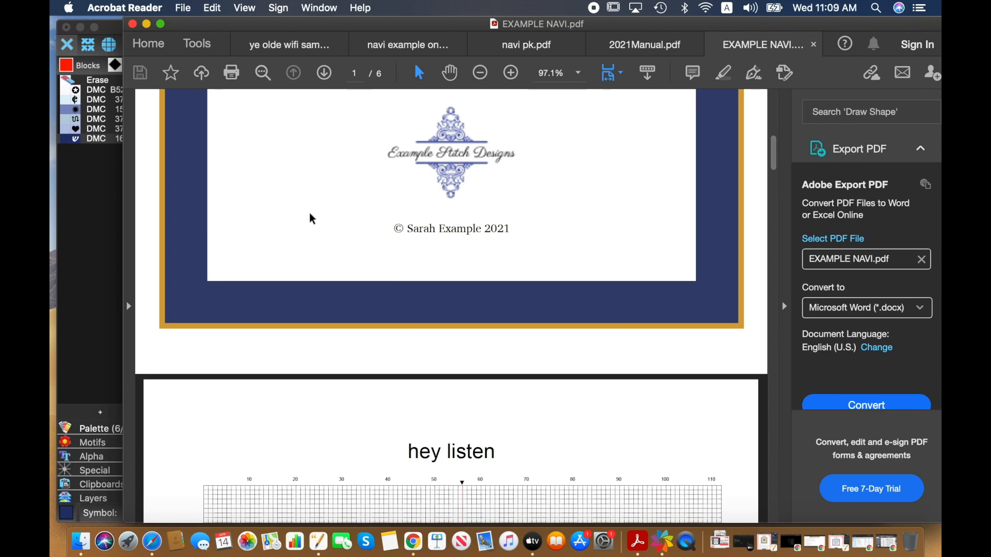
Examine the color chart page of the exported PDF, including its title, grid and corner logo.
{"action": "scroll", "coordinate": [470, 247], "scroll_direction": "down", "scroll_amount": 3}
{"action": "scroll", "coordinate": [472, 252], "scroll_direction": "down", "scroll_amount": 5}
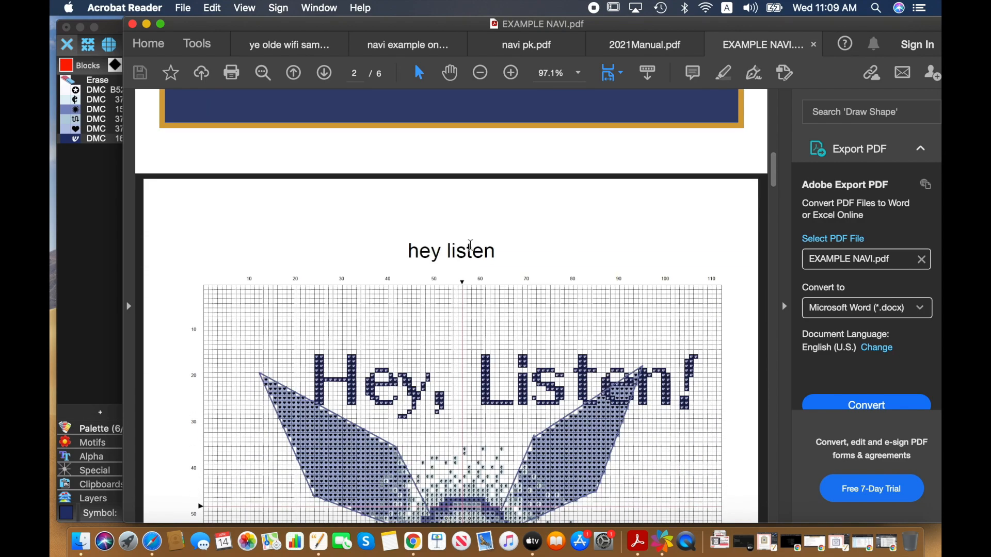
{"action": "scroll", "coordinate": [471, 251], "scroll_direction": "down", "scroll_amount": 3}
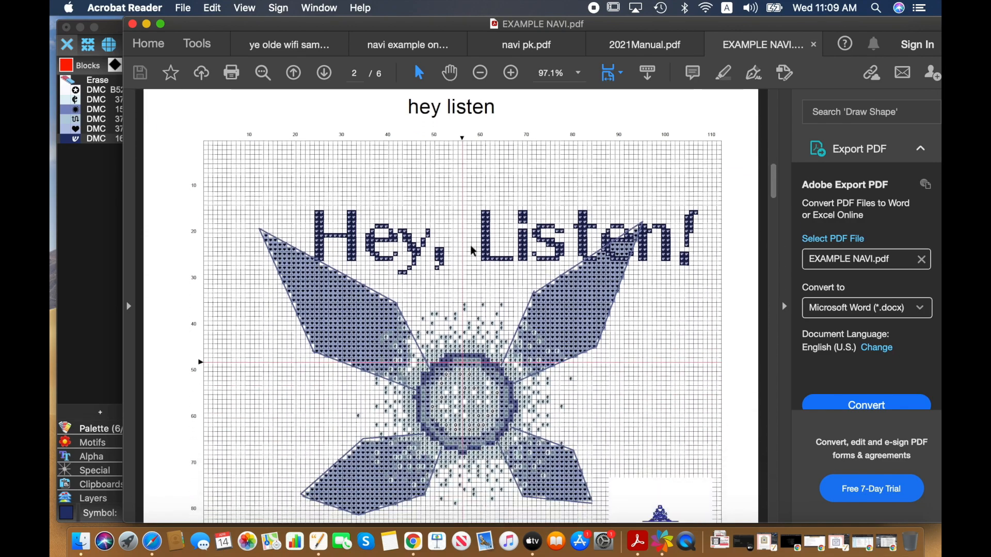
{"action": "scroll", "coordinate": [471, 252], "scroll_direction": "down", "scroll_amount": 5}
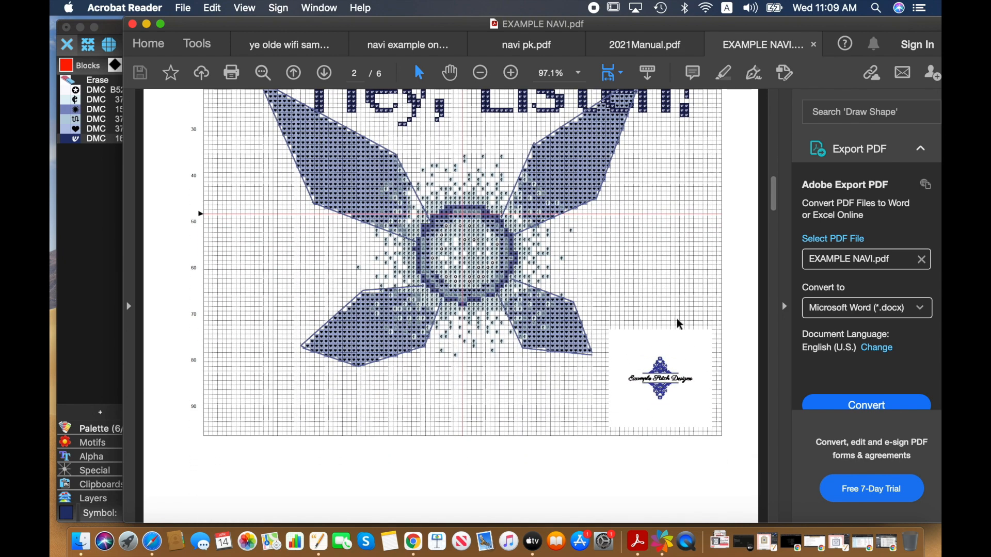
{"action": "scroll", "coordinate": [535, 360], "scroll_direction": "down", "scroll_amount": 2}
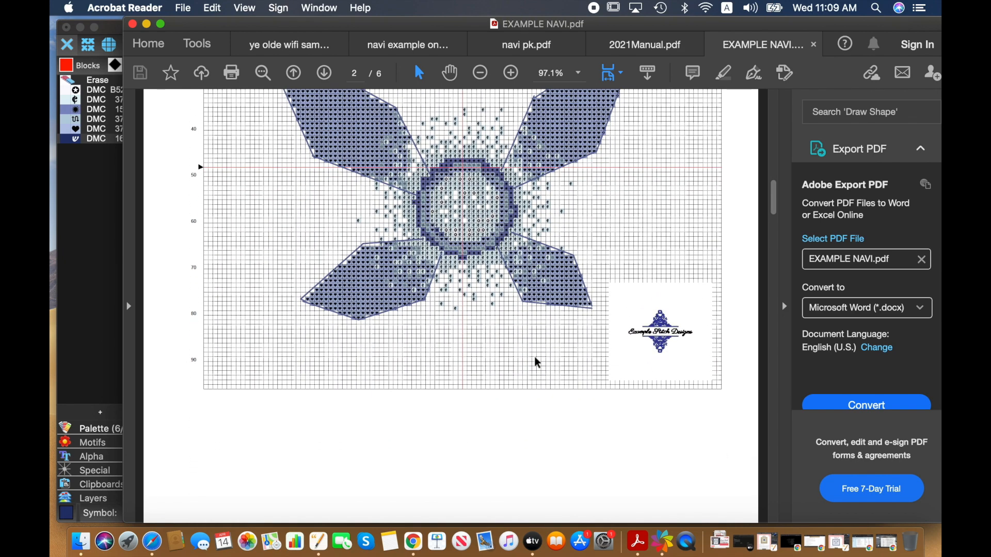
{"action": "scroll", "coordinate": [686, 339], "scroll_direction": "down", "scroll_amount": 10}
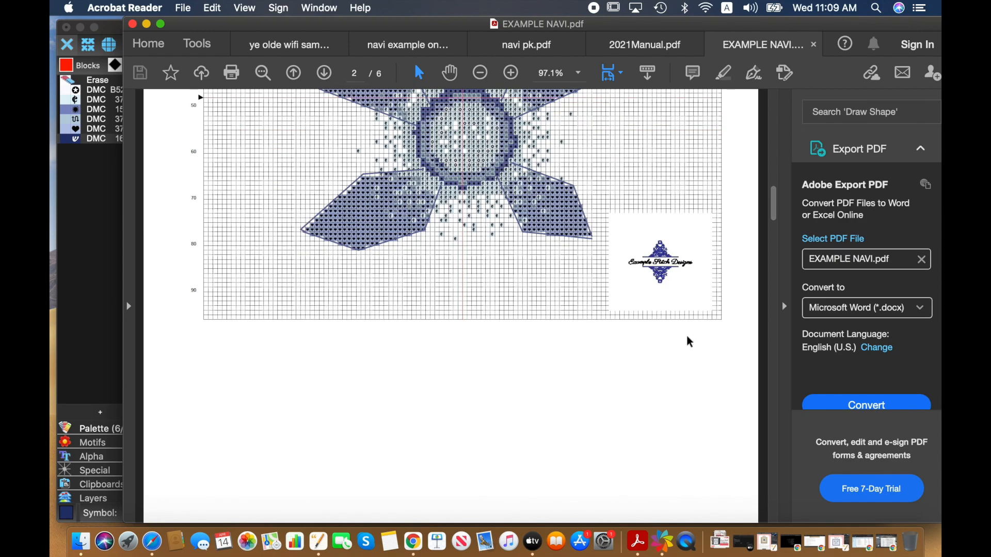
Examine the black symbol chart page with its footer text, and the thread key page with its backstitch table.
{"action": "scroll", "coordinate": [688, 340], "scroll_direction": "down", "scroll_amount": 8}
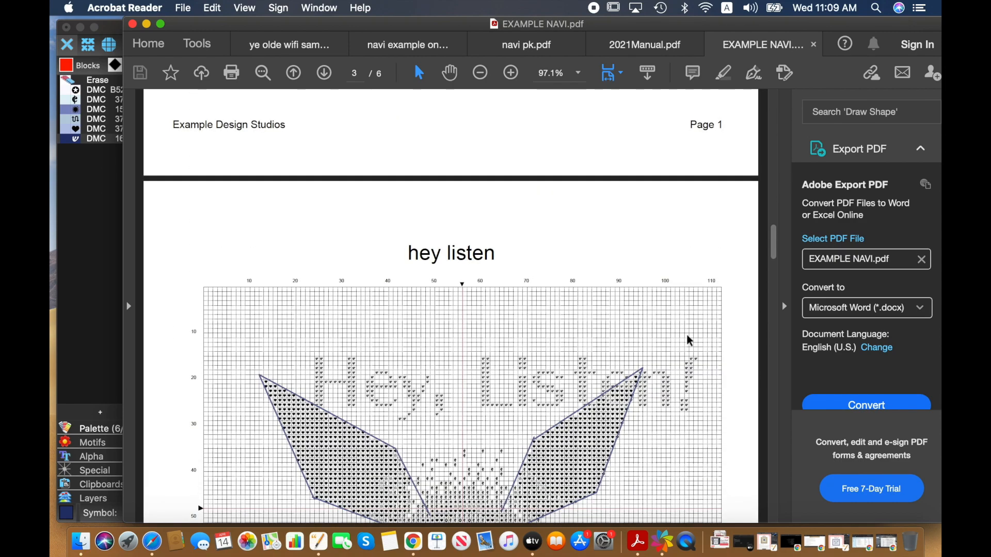
{"action": "scroll", "coordinate": [689, 341], "scroll_direction": "up", "scroll_amount": 5}
{"action": "scroll", "coordinate": [689, 341], "scroll_direction": "down", "scroll_amount": 2}
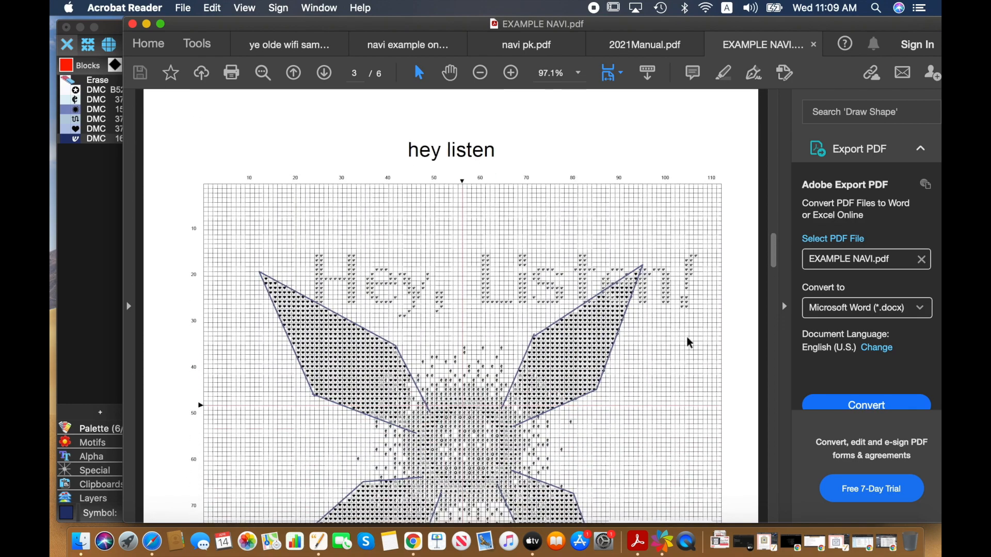
{"action": "scroll", "coordinate": [689, 342], "scroll_direction": "down", "scroll_amount": 3}
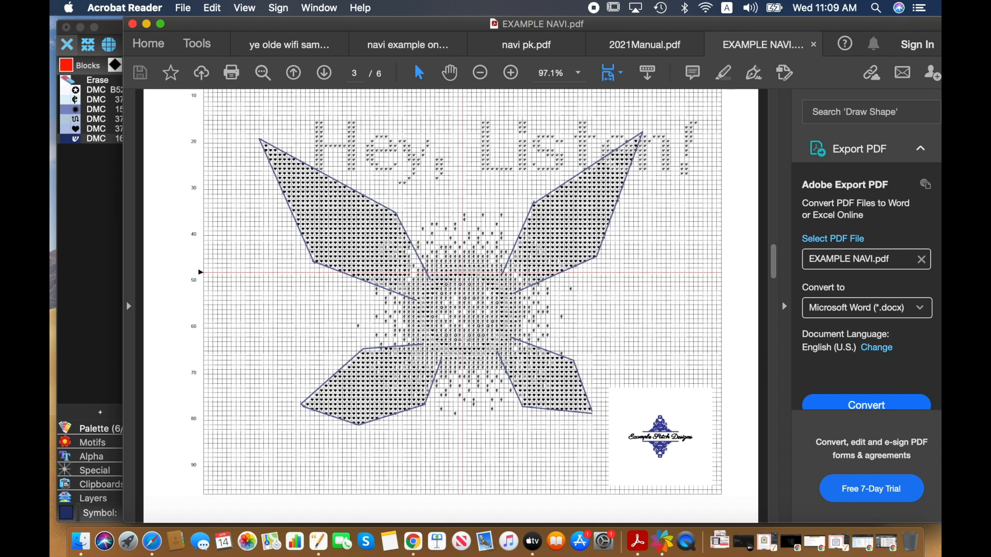
{"action": "scroll", "coordinate": [274, 398], "scroll_direction": "down", "scroll_amount": 3}
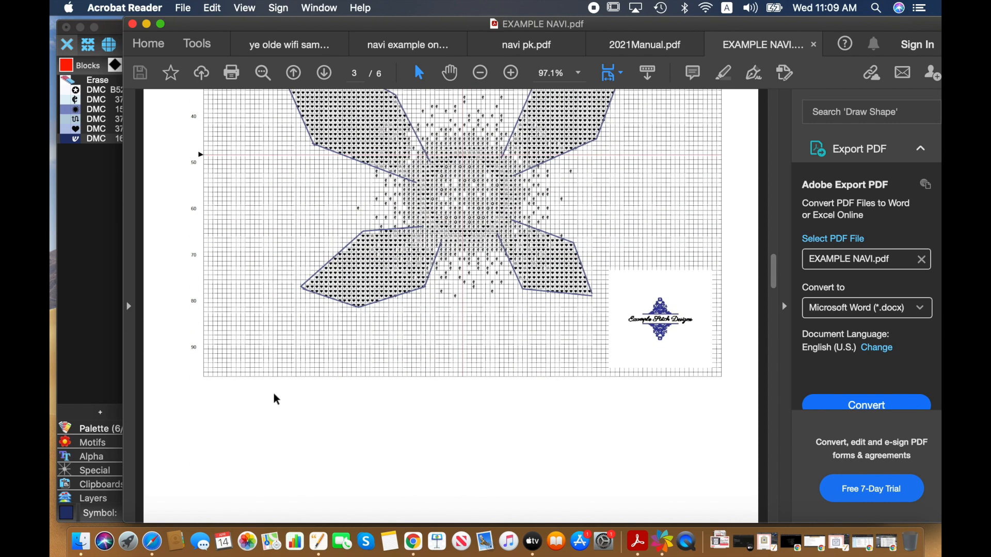
{"action": "scroll", "coordinate": [274, 398], "scroll_direction": "down", "scroll_amount": 4}
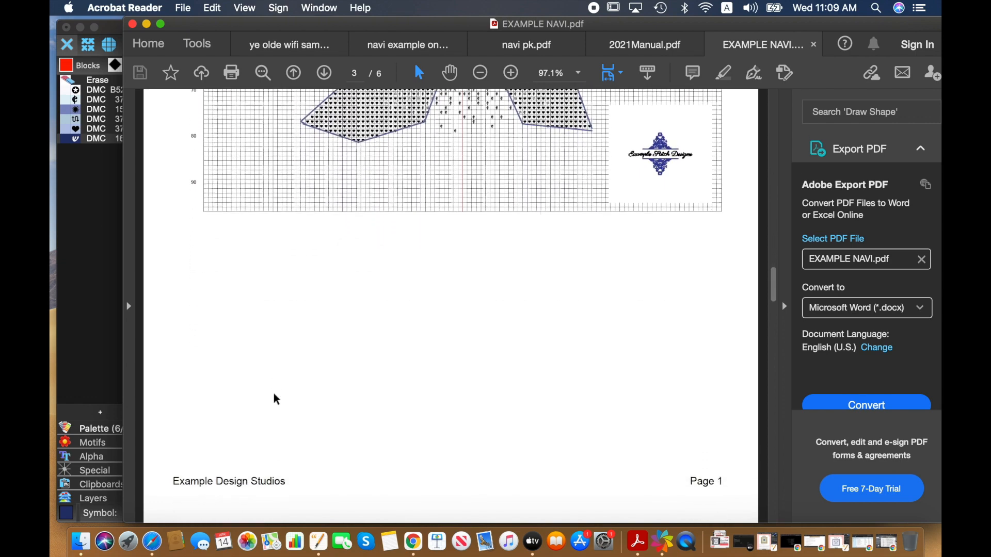
{"action": "scroll", "coordinate": [274, 398], "scroll_direction": "down", "scroll_amount": 9}
{"action": "scroll", "coordinate": [274, 392], "scroll_direction": "down", "scroll_amount": 4}
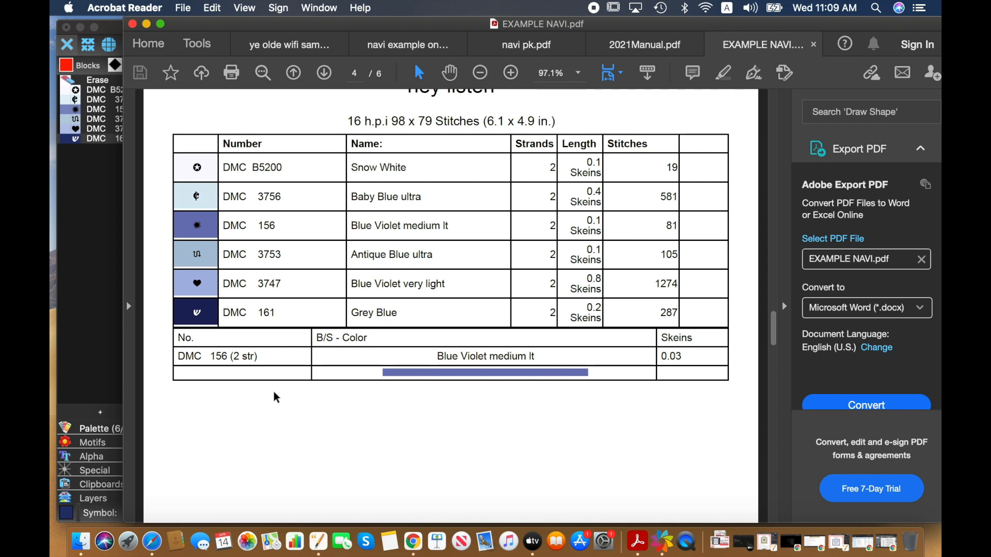
Examine the backstitch rows under the thread key, including their thread number, strand count and skein length.
{"action": "scroll", "coordinate": [274, 398], "scroll_direction": "down", "scroll_amount": 1}
{"action": "scroll", "coordinate": [274, 397], "scroll_direction": "up", "scroll_amount": 2}
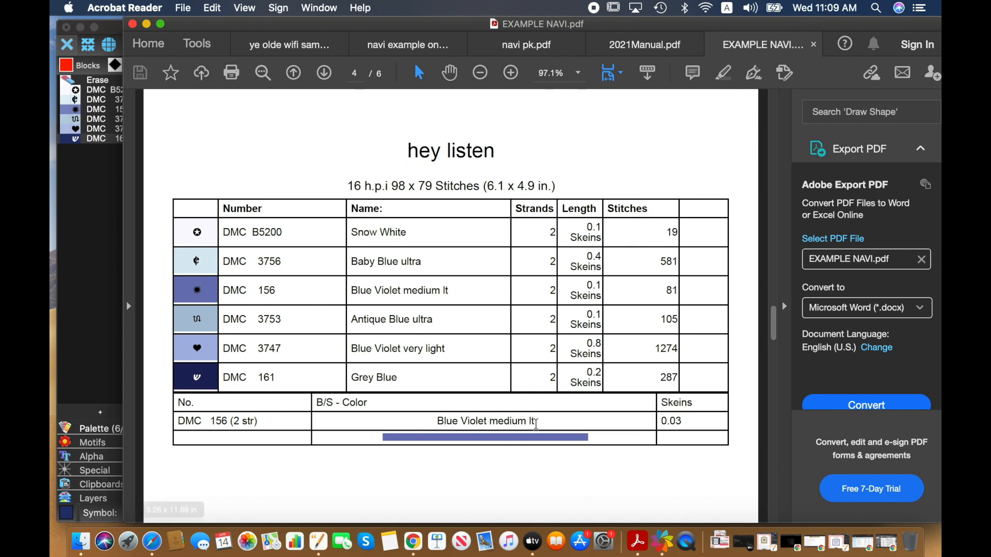
{"action": "scroll", "coordinate": [242, 440], "scroll_direction": "down", "scroll_amount": 2}
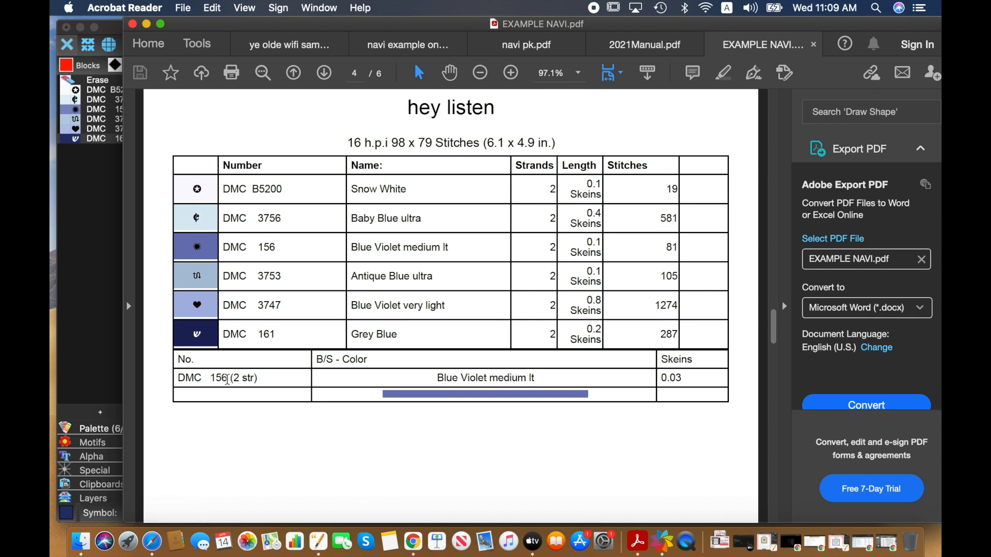
{"action": "scroll", "coordinate": [228, 379], "scroll_direction": "down", "scroll_amount": 1}
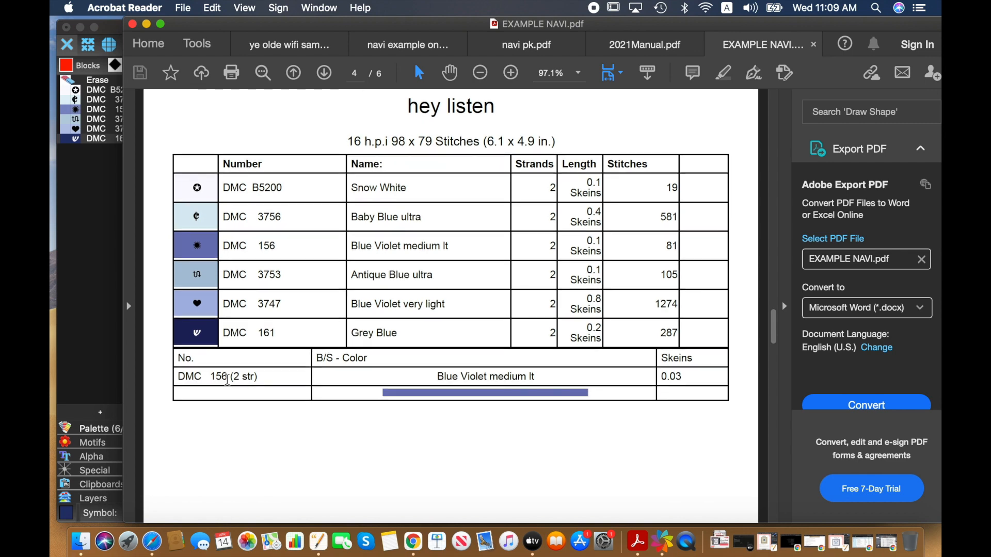
{"action": "scroll", "coordinate": [227, 380], "scroll_direction": "down", "scroll_amount": 3}
{"action": "scroll", "coordinate": [228, 383], "scroll_direction": "down", "scroll_amount": 15}
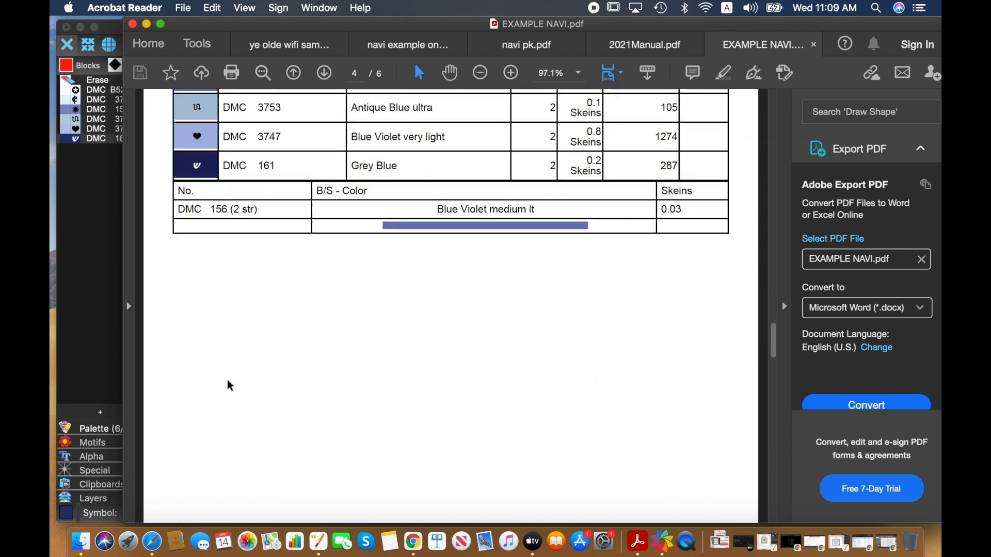
Examine the notes page of the exported PDF, including the finished sizes per fabric count and the color substitution comments.
{"action": "scroll", "coordinate": [227, 380], "scroll_direction": "down", "scroll_amount": 9}
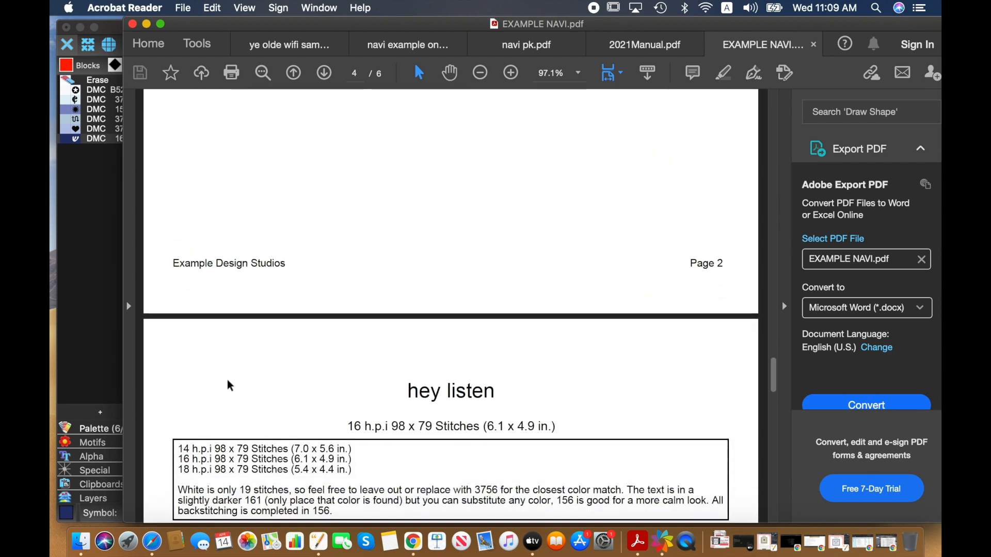
{"action": "scroll", "coordinate": [230, 386], "scroll_direction": "down", "scroll_amount": 13}
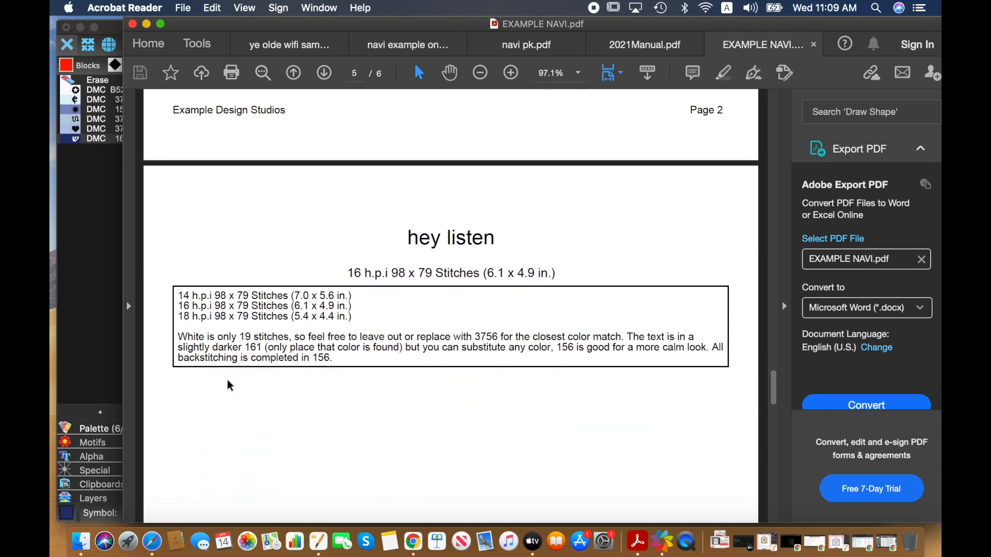
{"action": "scroll", "coordinate": [345, 347], "scroll_direction": "down", "scroll_amount": 9}
{"action": "scroll", "coordinate": [346, 346], "scroll_direction": "up", "scroll_amount": 8}
{"action": "scroll", "coordinate": [346, 346], "scroll_direction": "down", "scroll_amount": 20}
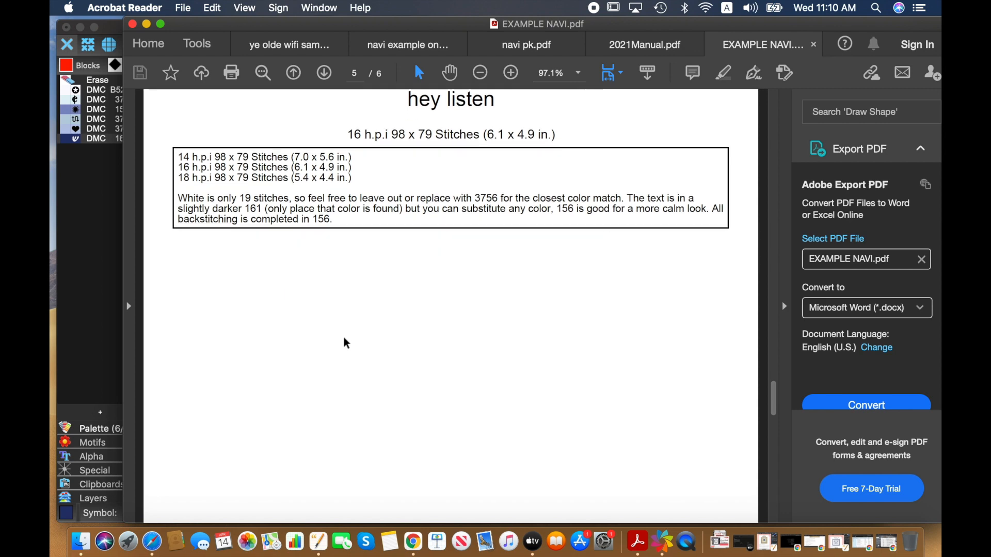
{"action": "scroll", "coordinate": [346, 343], "scroll_direction": "up", "scroll_amount": 20}
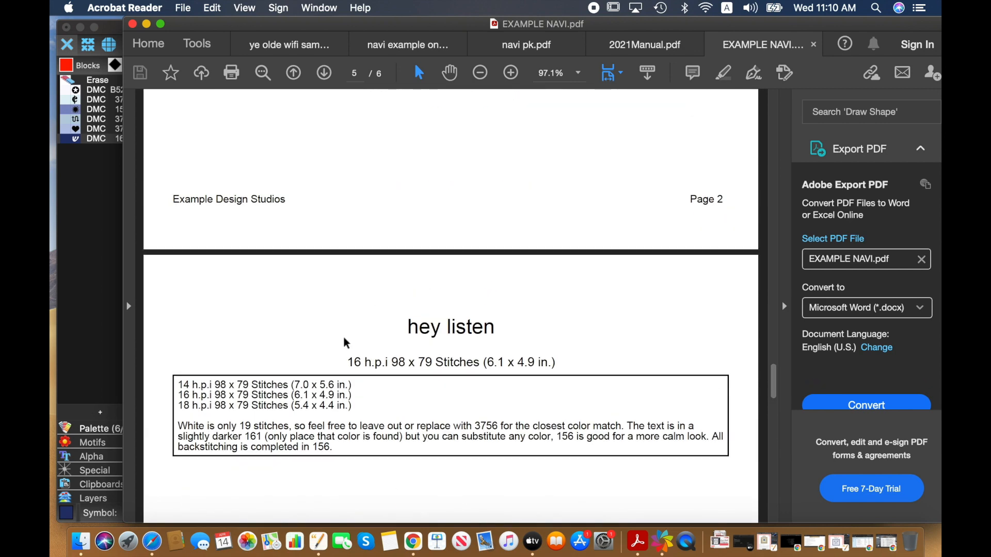
{"action": "scroll", "coordinate": [346, 343], "scroll_direction": "down", "scroll_amount": 11}
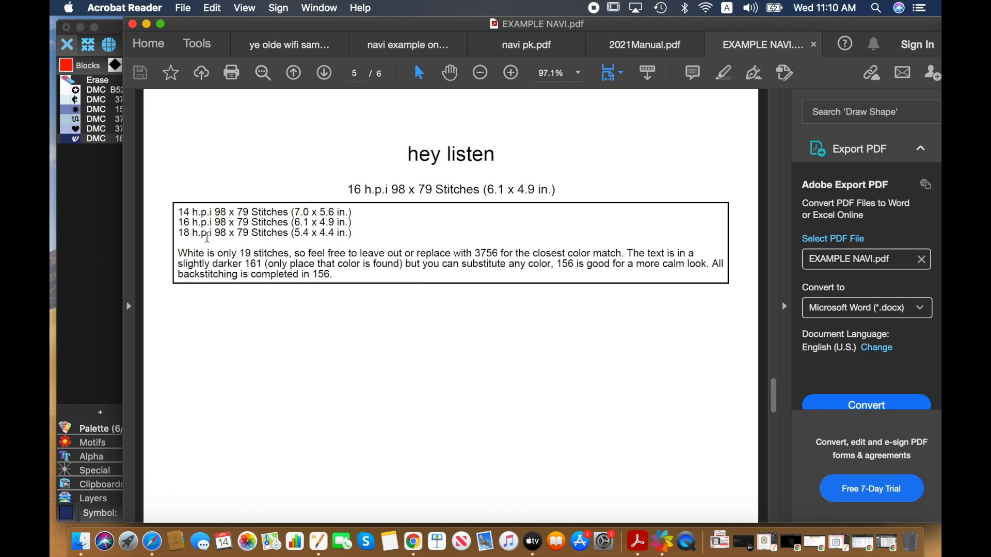
{"action": "scroll", "coordinate": [405, 250], "scroll_direction": "down", "scroll_amount": 3}
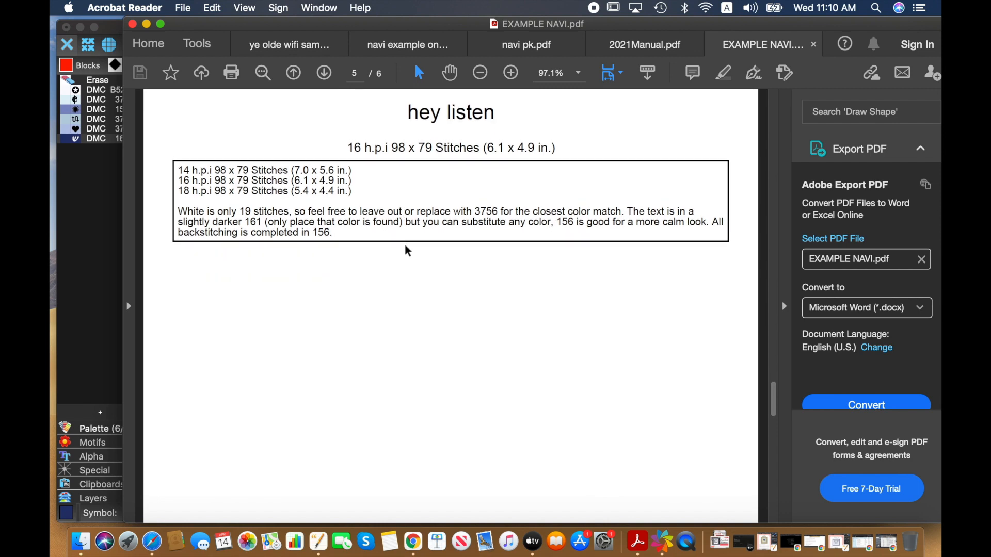
{"action": "scroll", "coordinate": [357, 268], "scroll_direction": "down", "scroll_amount": 10}
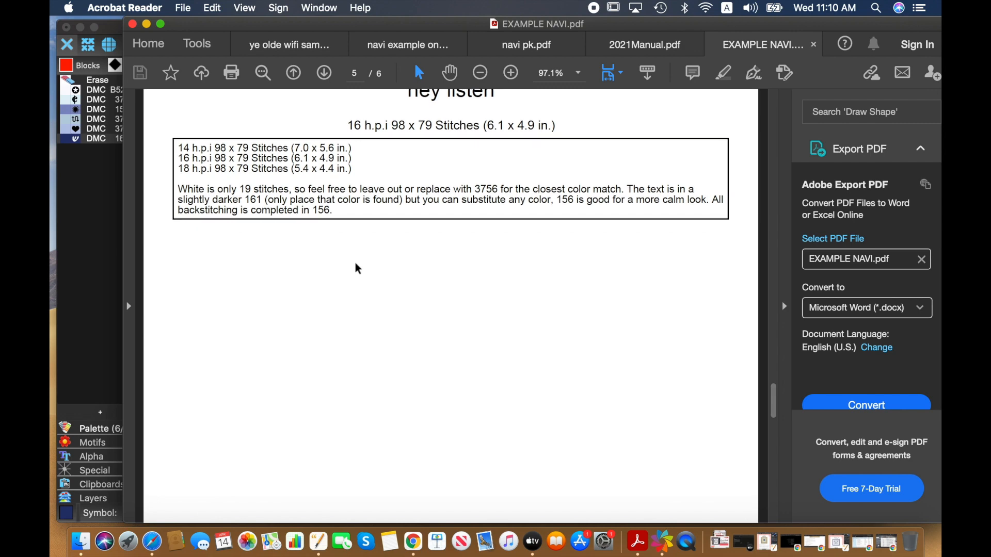
Examine the Thread Sorter page at the end of the PDF and return to the cover page.
{"action": "scroll", "coordinate": [357, 268], "scroll_direction": "down", "scroll_amount": 10}
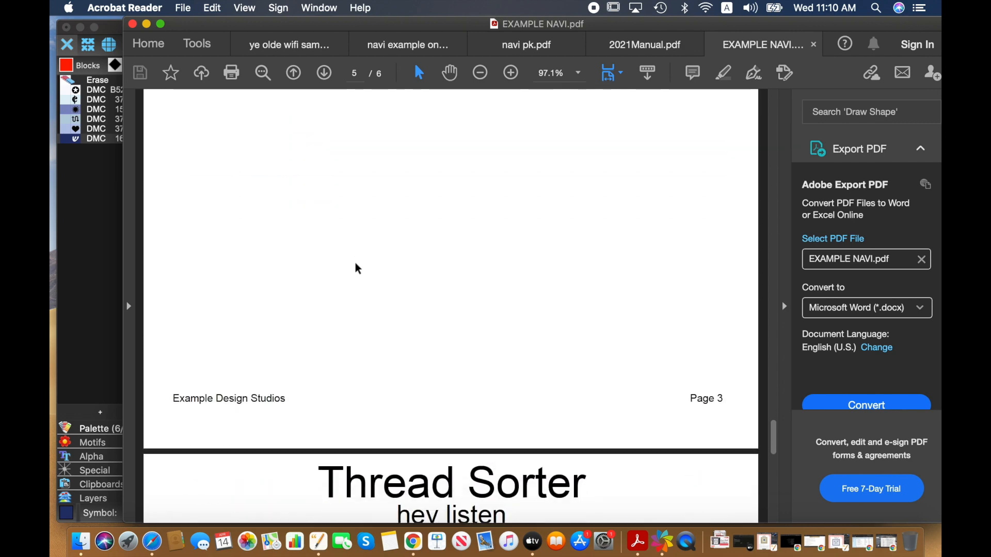
{"action": "scroll", "coordinate": [357, 268], "scroll_direction": "down", "scroll_amount": 8}
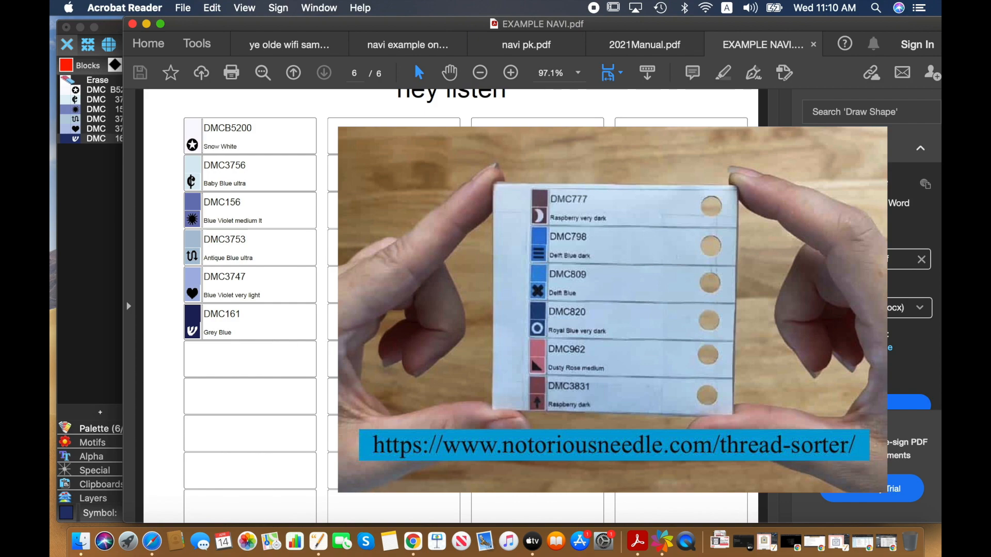
{"action": "scroll", "coordinate": [270, 335], "scroll_direction": "down", "scroll_amount": 2}
{"action": "scroll", "coordinate": [360, 368], "scroll_direction": "up", "scroll_amount": 5}
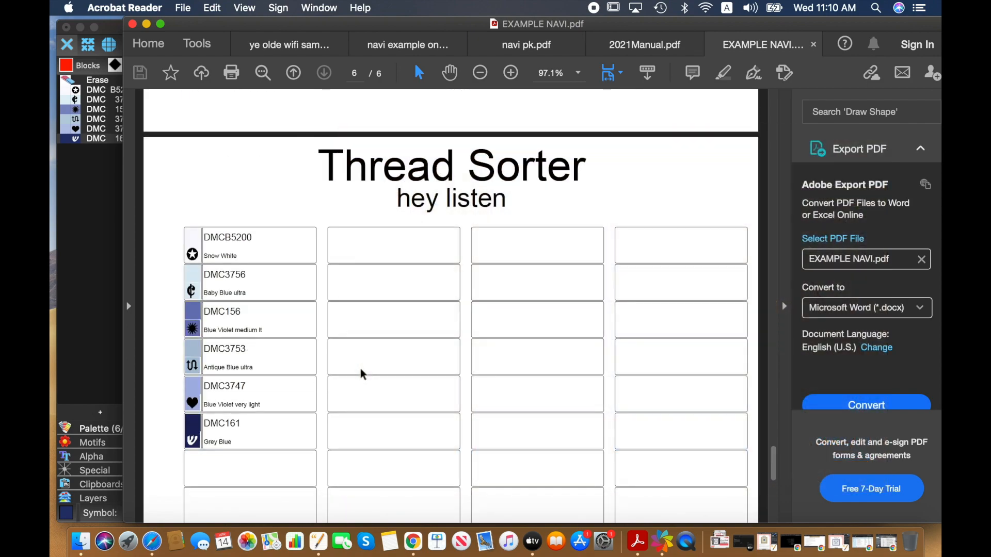
{"action": "scroll", "coordinate": [360, 373], "scroll_direction": "down", "scroll_amount": 3}
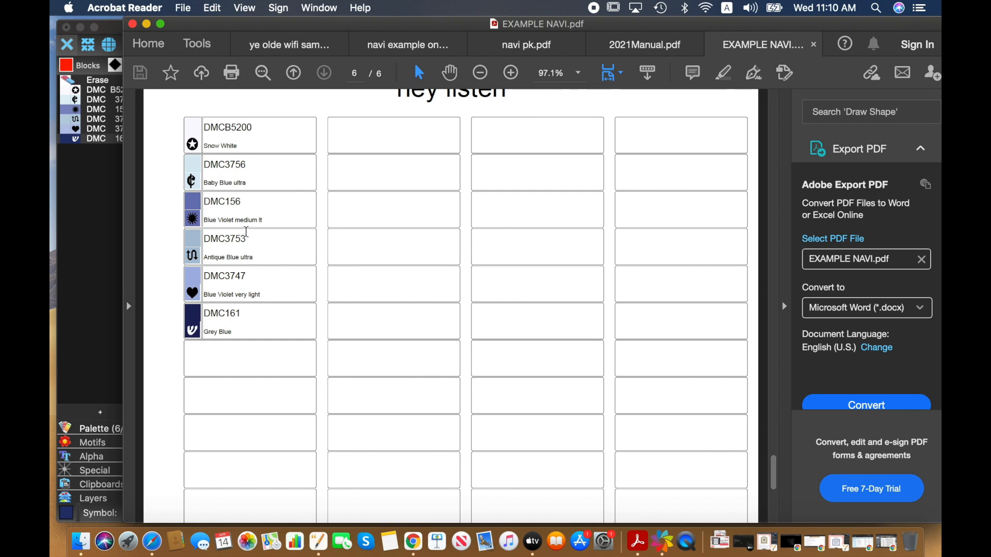
{"action": "scroll", "coordinate": [316, 325], "scroll_direction": "up", "scroll_amount": 20}
{"action": "scroll", "coordinate": [443, 272], "scroll_direction": "down", "scroll_amount": 6}
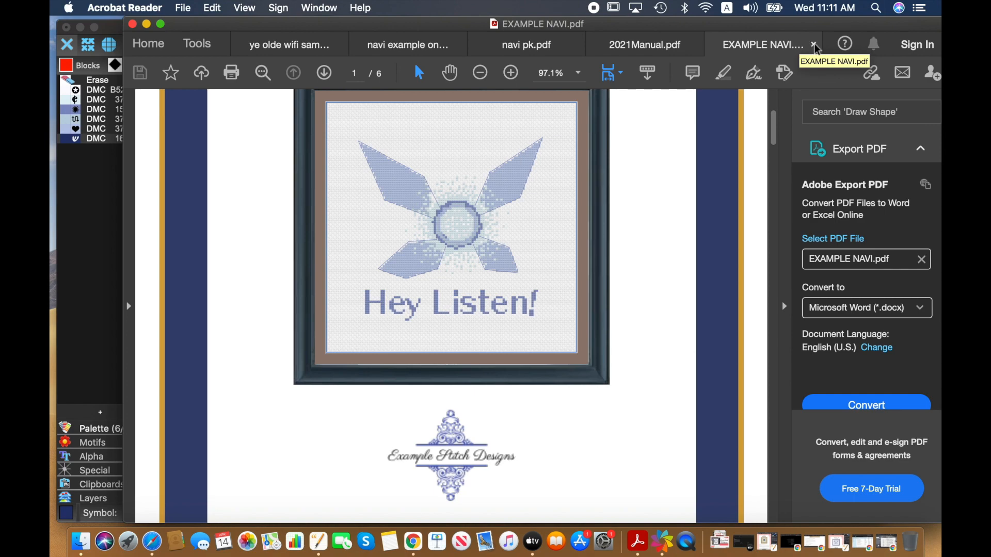
Minimize the PDF to return to the chart in MacStitch and add a text box about 62 x 7 stitches at the chart's lower left.
{"action": "left_click", "coordinate": [147, 24]}
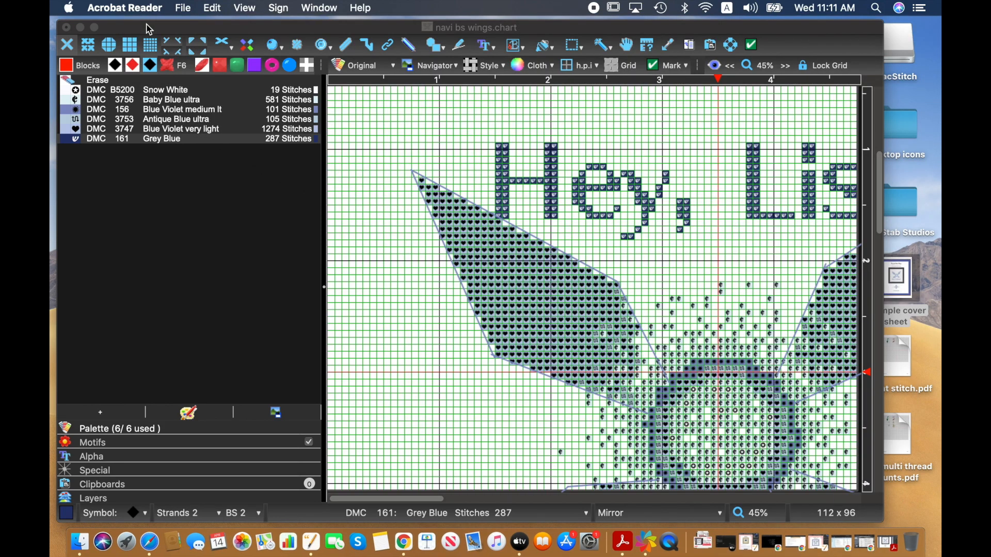
{"action": "left_click", "coordinate": [582, 45]}
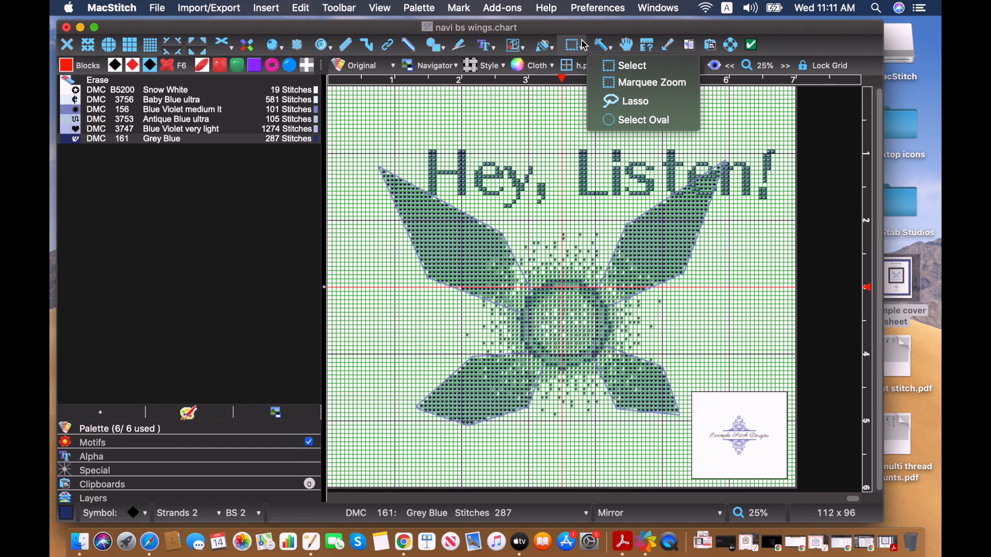
{"action": "left_click", "coordinate": [603, 67]}
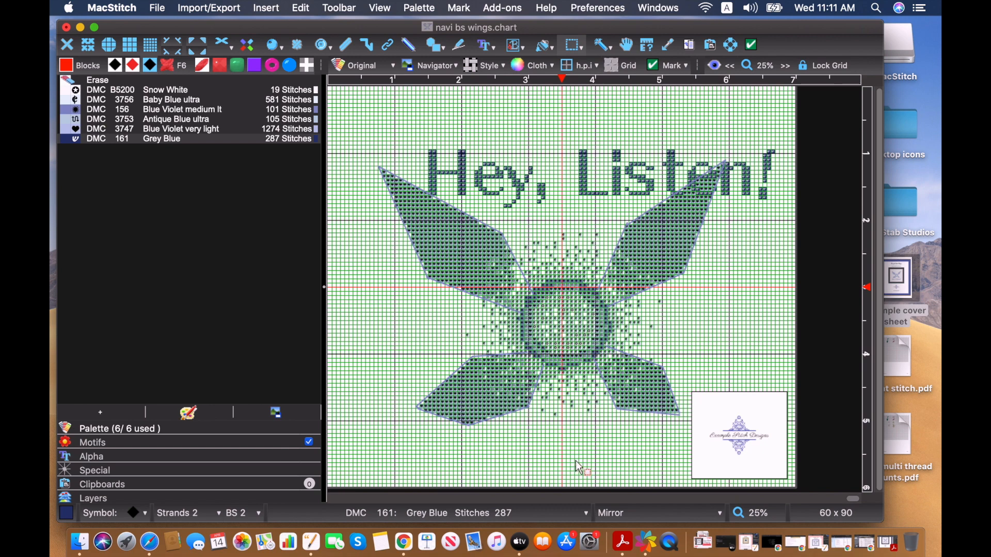
{"action": "left_click_drag", "start_coordinate": [588, 456], "coordinate": [333, 494]}
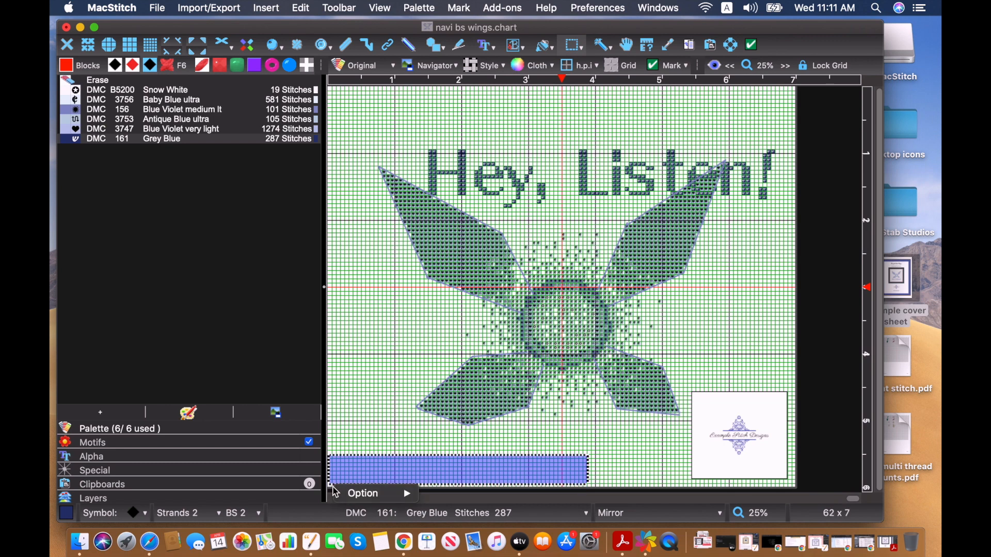
{"action": "left_click", "coordinate": [356, 494]}
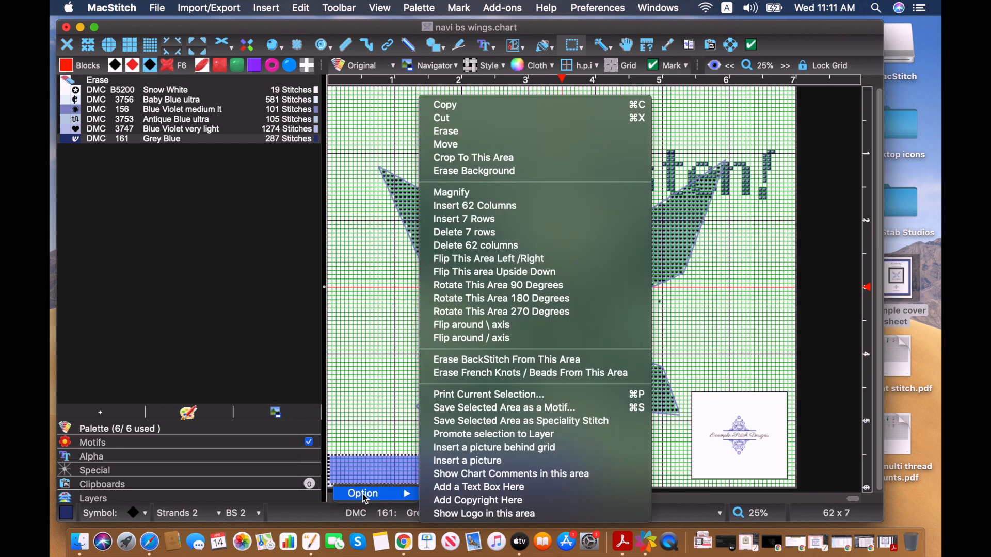
{"action": "left_click", "coordinate": [436, 487]}
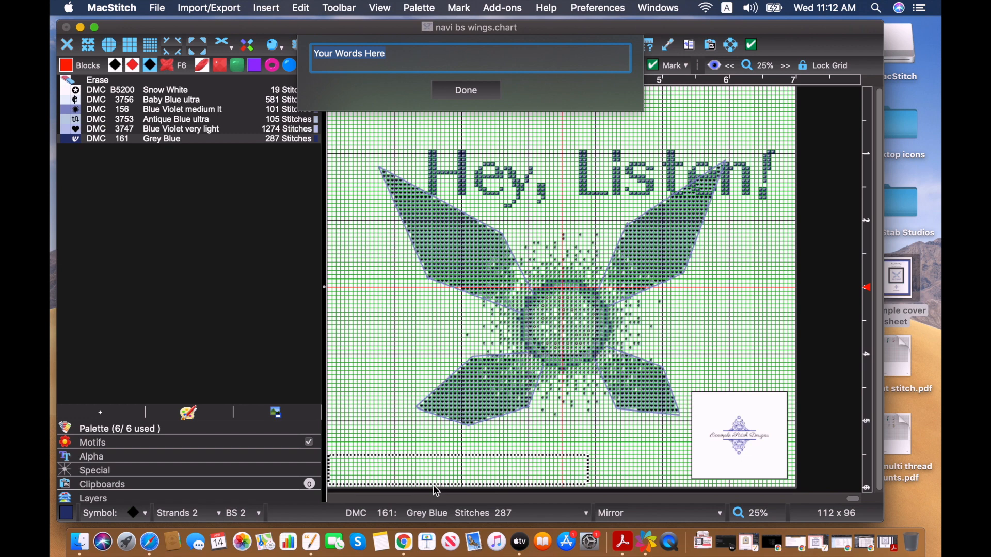
Write "Backstitching is done in 1 strand of 156, throughout. B5200 can be dropped or su" as the text box's words.
{"action": "type", "text": "B"}
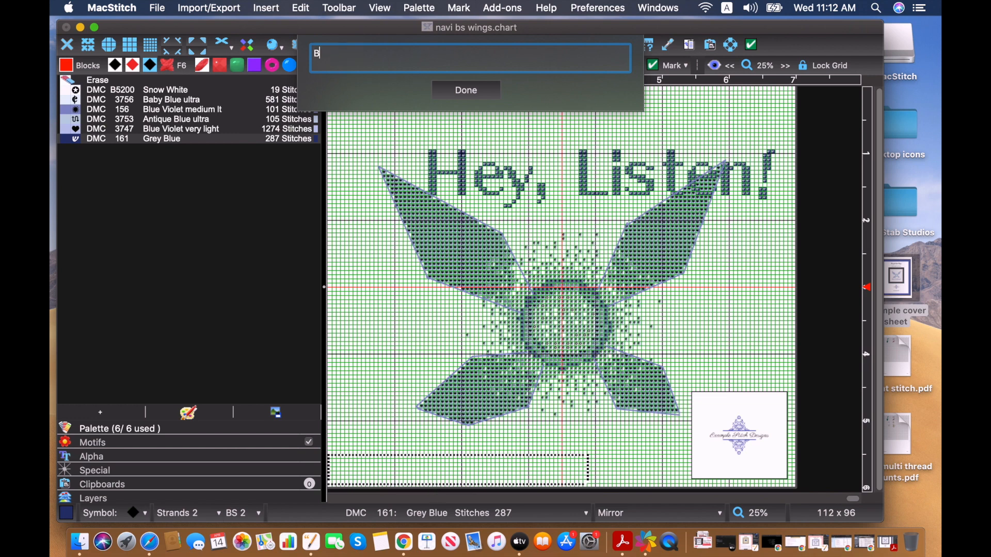
{"action": "type", "text": "acksti"}
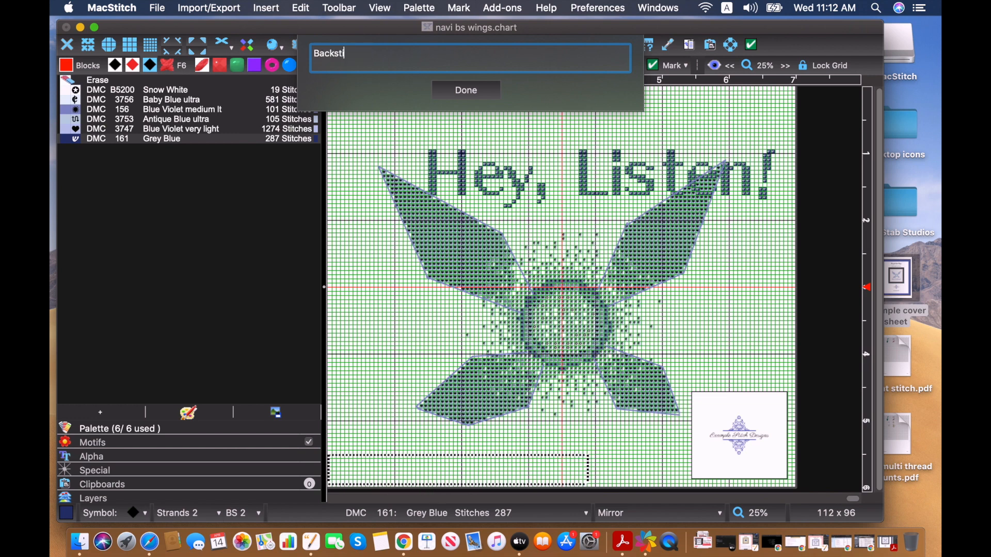
{"action": "type", "text": "tching is done in 1 strand"}
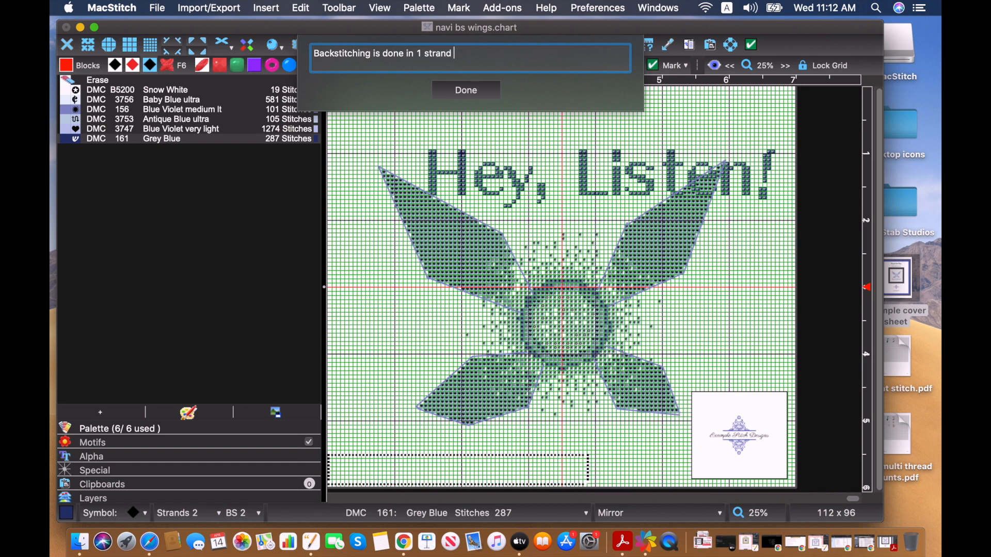
{"action": "type", "text": " of 156"}
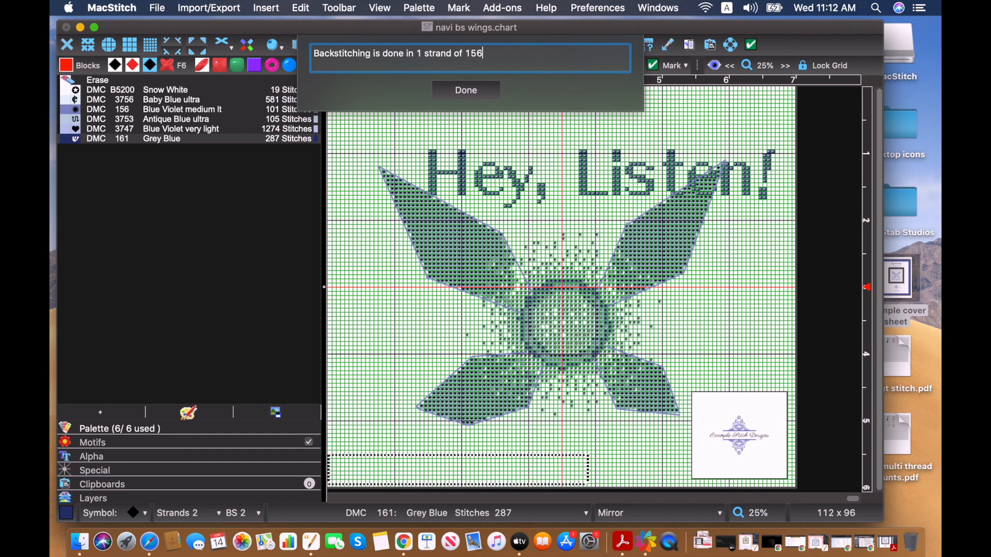
{"action": "type", "text": ", throughout"}
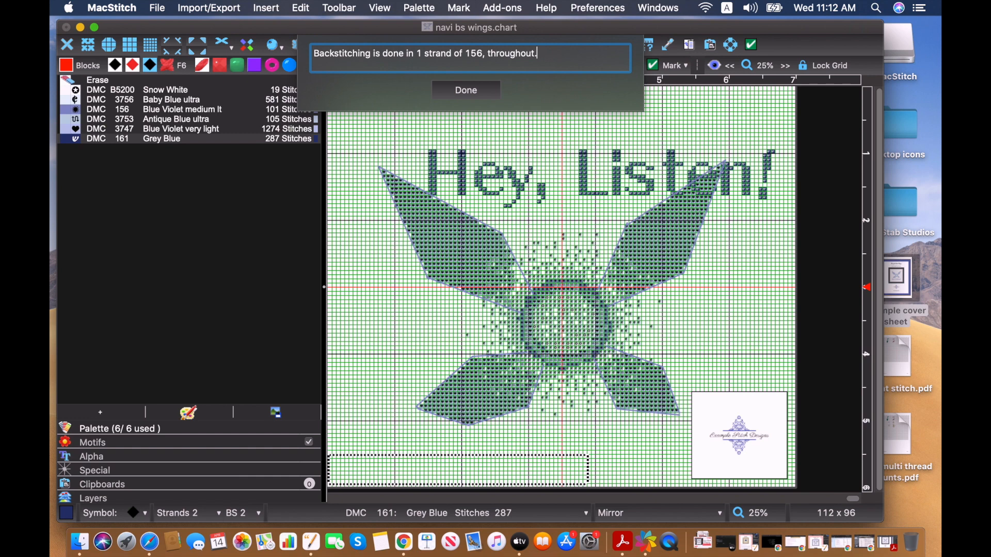
{"action": "type", "text": ". B"}
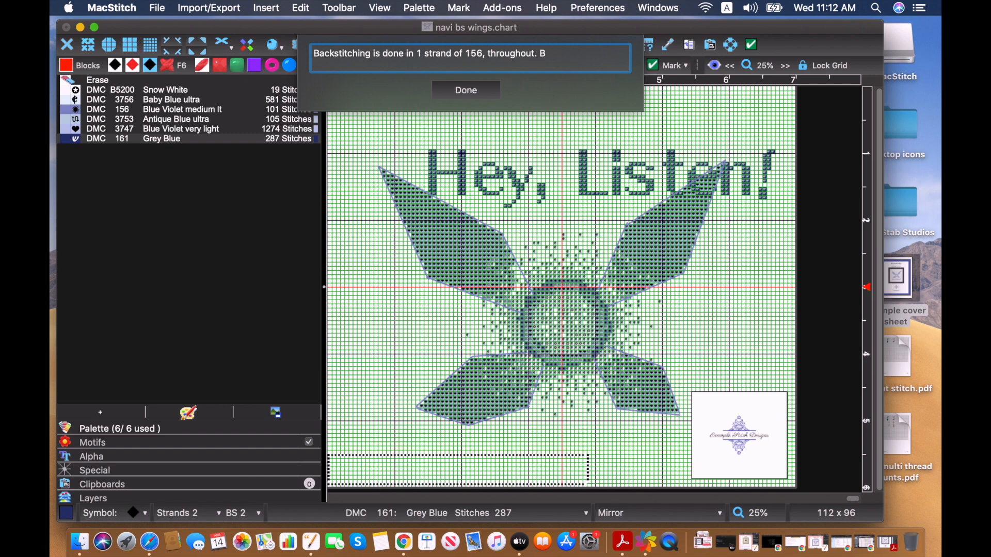
{"action": "type", "text": "5200 can be dropped or su"}
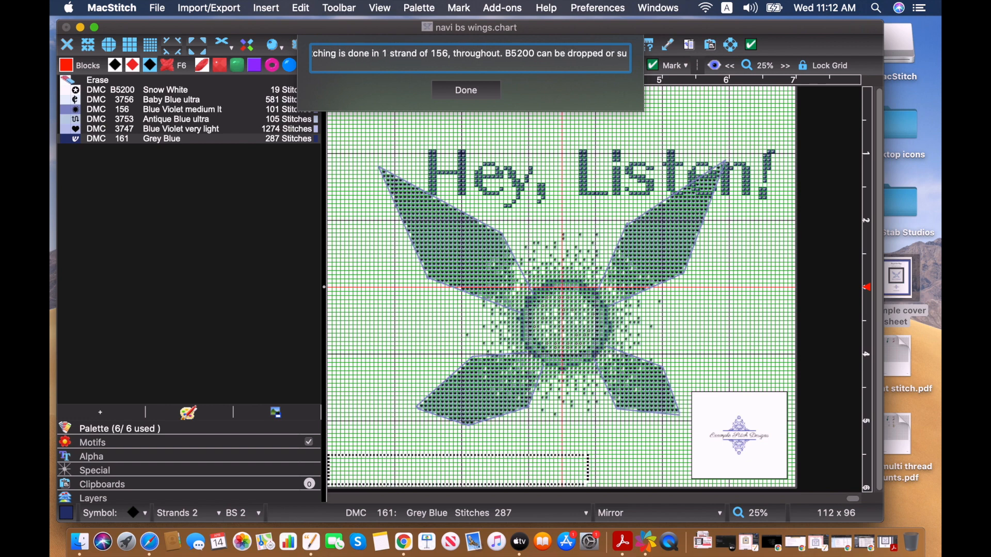
Delete the text box's words that follow "B5200".
{"action": "key", "text": "BackSpace"}
{"action": "key", "text": "BackSpace"}
{"action": "key", "text": "BackSpace"}
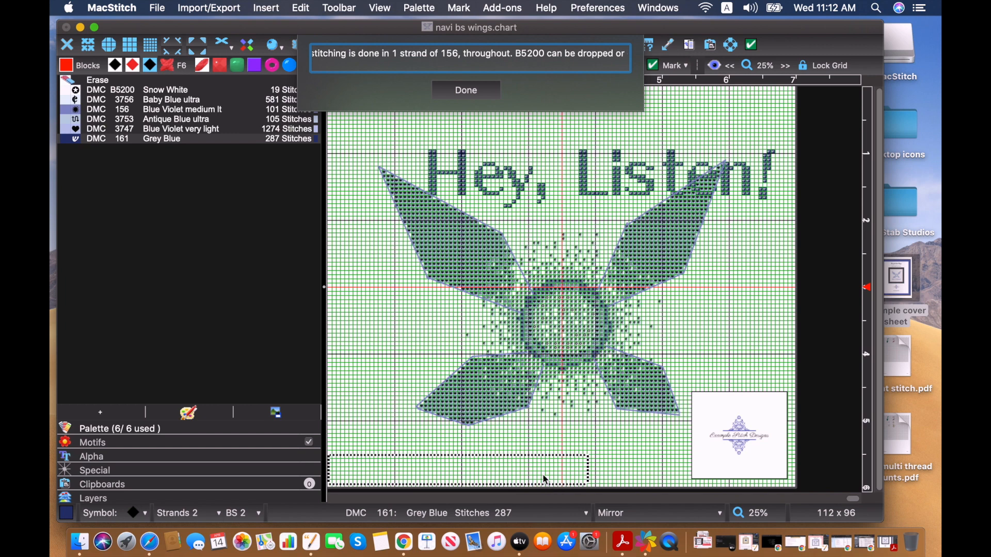
{"action": "key", "text": "BackSpace"}
{"action": "key", "text": "BackSpace"}
{"action": "key", "text": "BackSpace"}
{"action": "key", "text": "BackSpace"}
{"action": "key", "text": "BackSpace"}
{"action": "key", "text": "BackSpace"}
{"action": "key", "text": "BackSpace"}
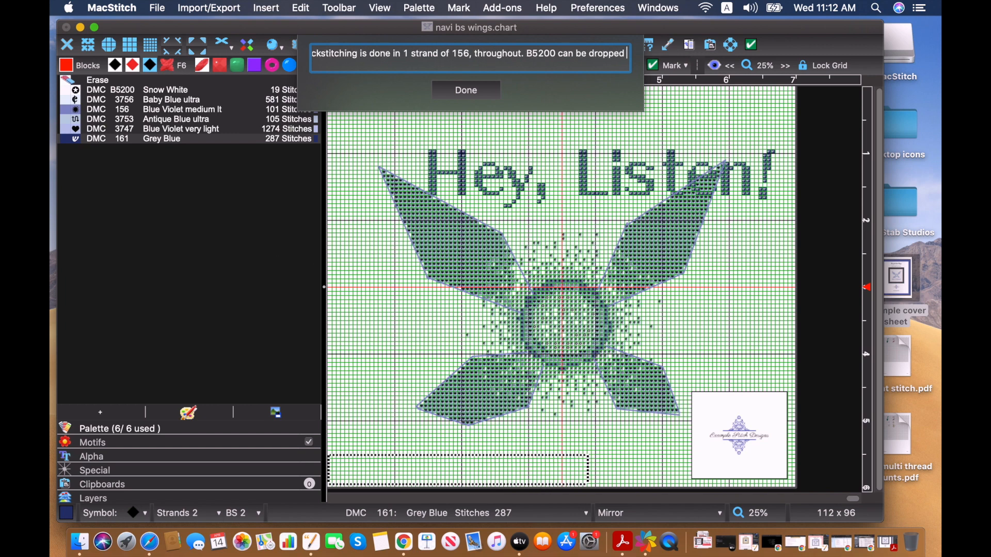
{"action": "key", "text": "BackSpace"}
{"action": "key", "text": "BackSpace"}
{"action": "key", "text": "BackSpace"}
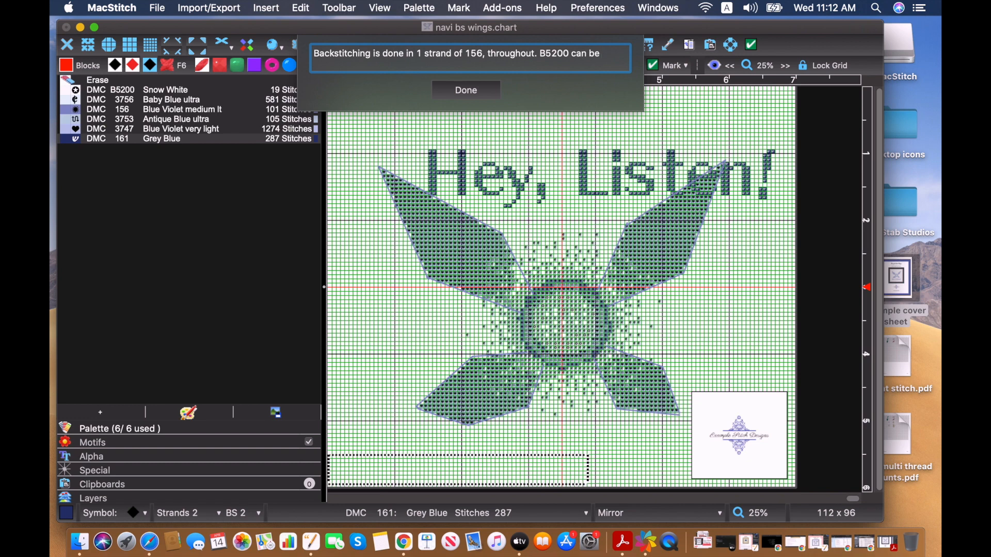
{"action": "key", "text": "BackSpace"}
{"action": "key", "text": "BackSpace"}
{"action": "key", "text": "BackSpace"}
{"action": "key", "text": "BackSpace"}
{"action": "key", "text": "BackSpace"}
{"action": "key", "text": "BackSpace"}
{"action": "key", "text": "BackSpace"}
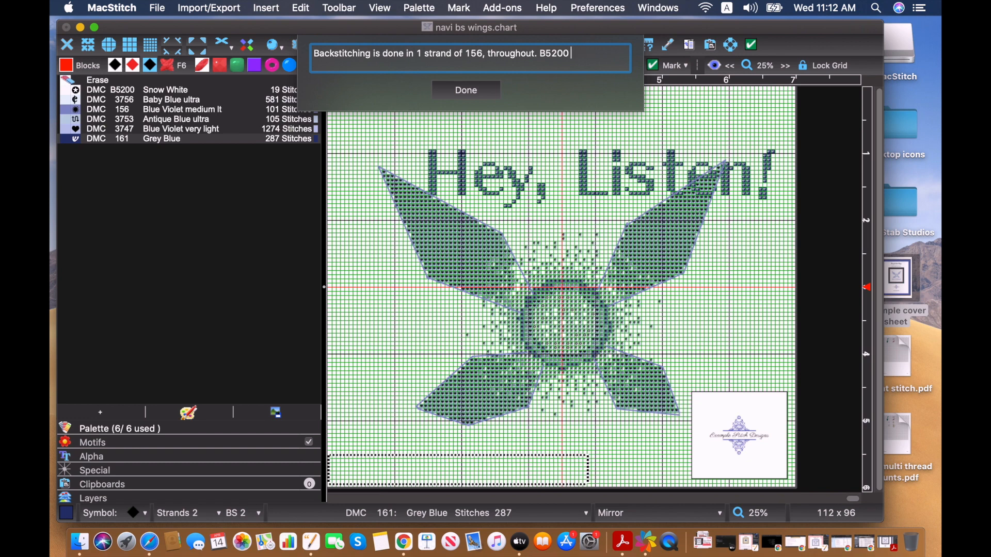
End the text box's note with "can be subbed w 3756" and place it on the chart.
{"action": "type", "text": "can be subbed w"}
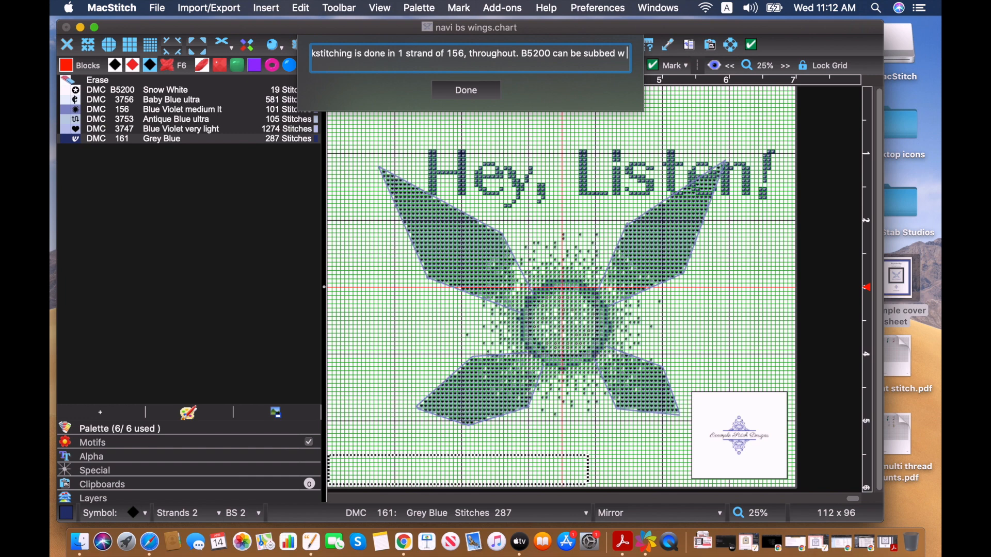
{"action": "type", "text": " 3756"}
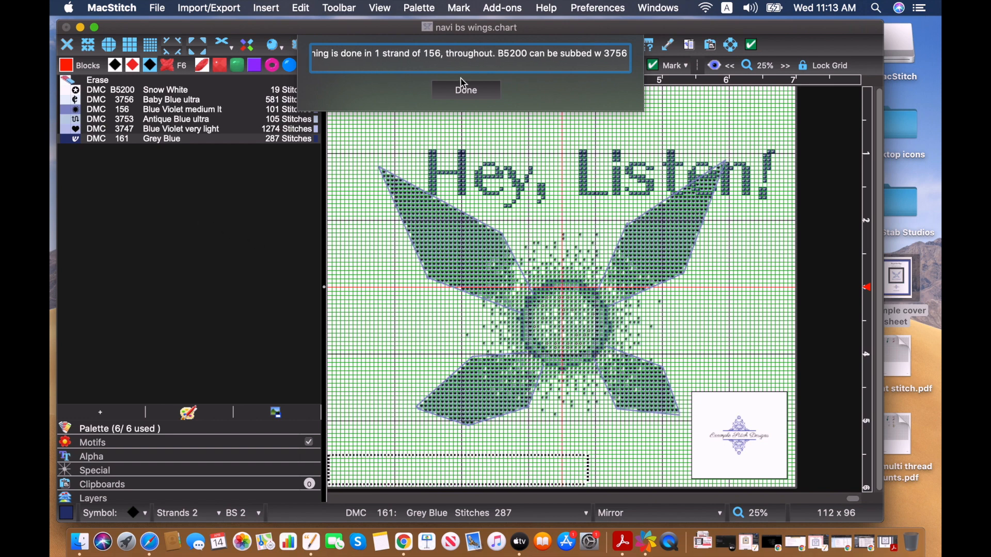
{"action": "left_click", "coordinate": [461, 92]}
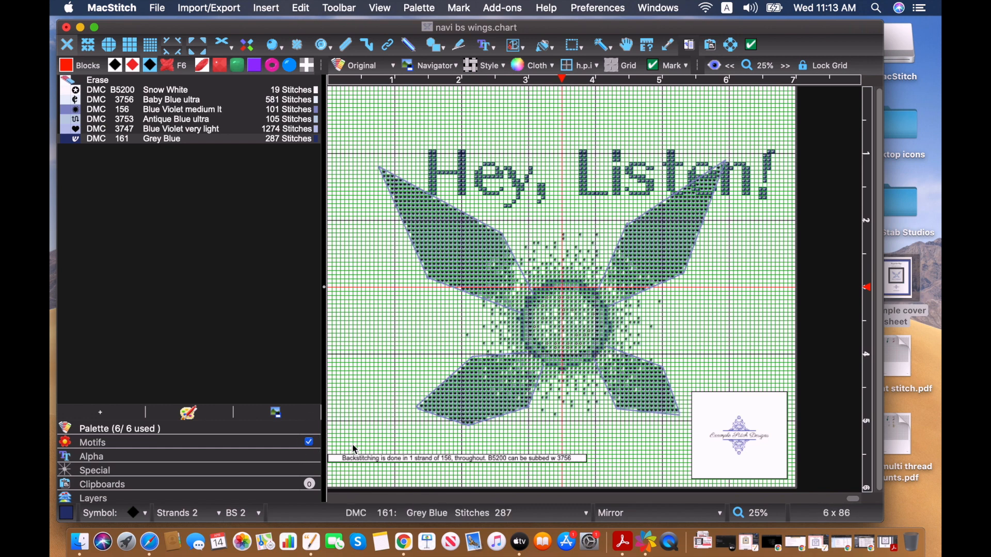
Select the 65 x 8 stitch area around the note and try moving it lower on the chart.
{"action": "left_click", "coordinate": [785, 67]}
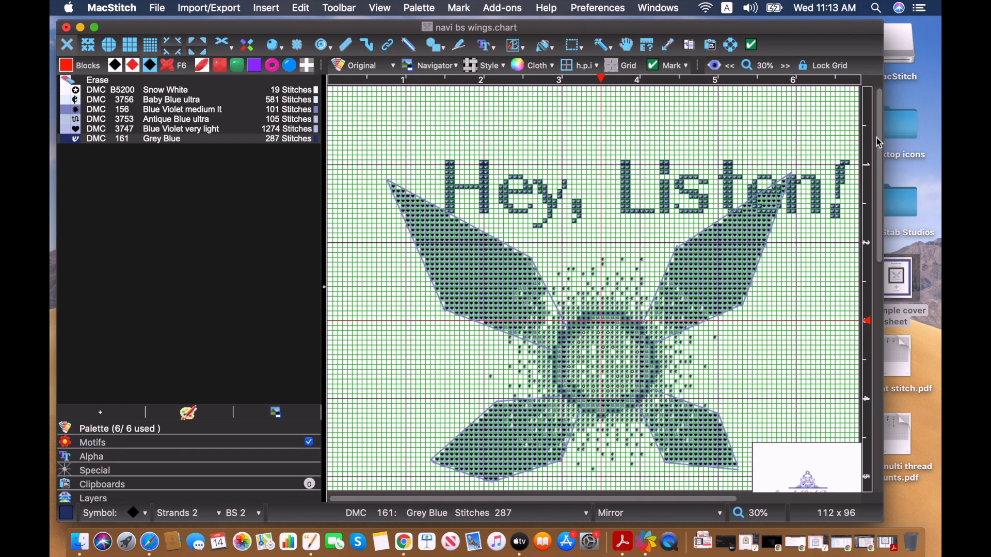
{"action": "left_click_drag", "start_coordinate": [879, 140], "coordinate": [879, 368]}
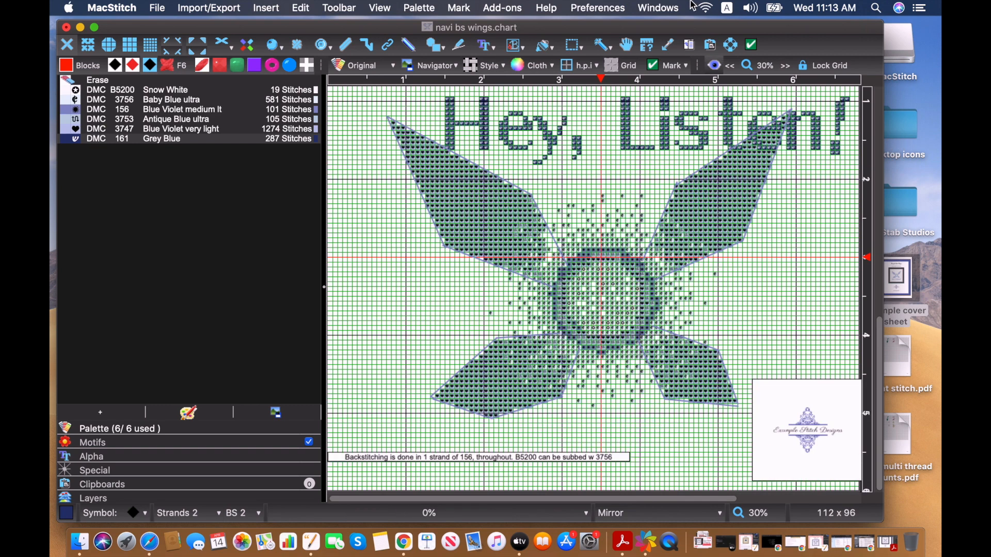
{"action": "left_click", "coordinate": [573, 45]}
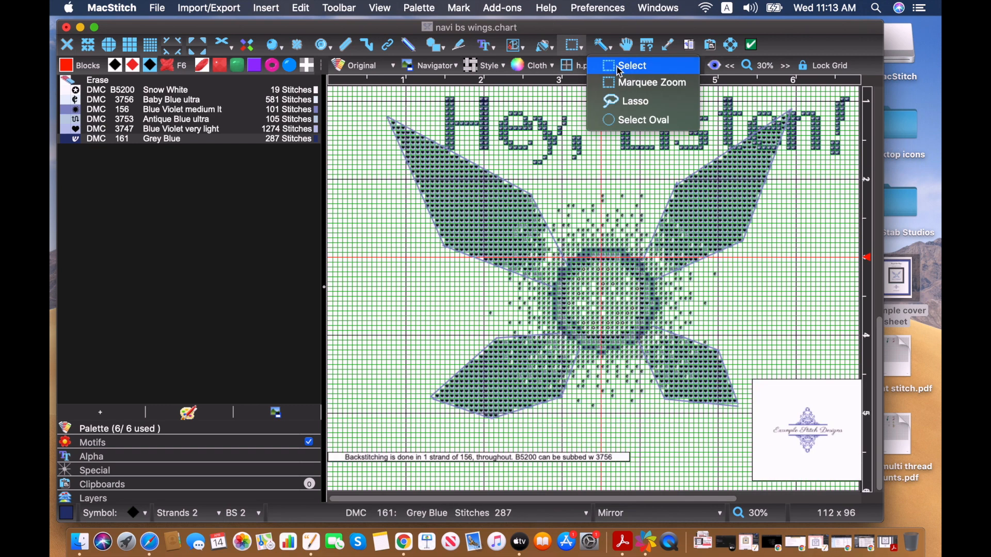
{"action": "left_click", "coordinate": [617, 66]}
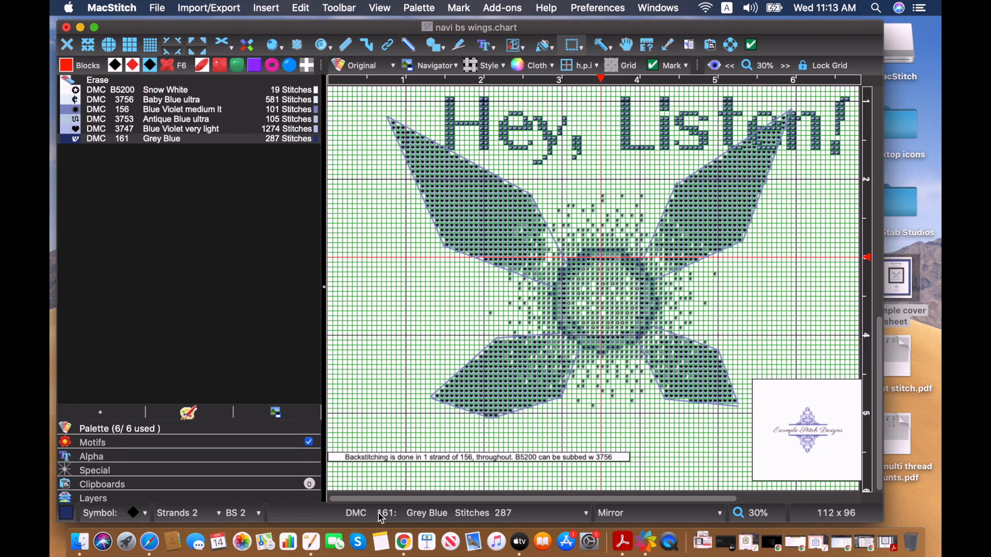
{"action": "left_click", "coordinate": [330, 480]}
{"action": "right_click", "coordinate": [330, 480]}
{"action": "mouse_move", "coordinate": [333, 480]}
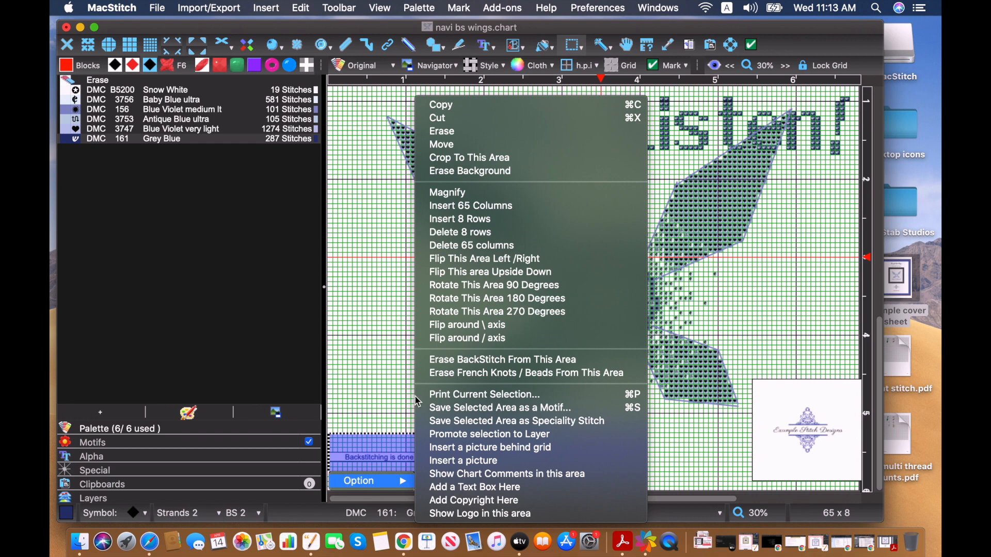
{"action": "left_click", "coordinate": [441, 145]}
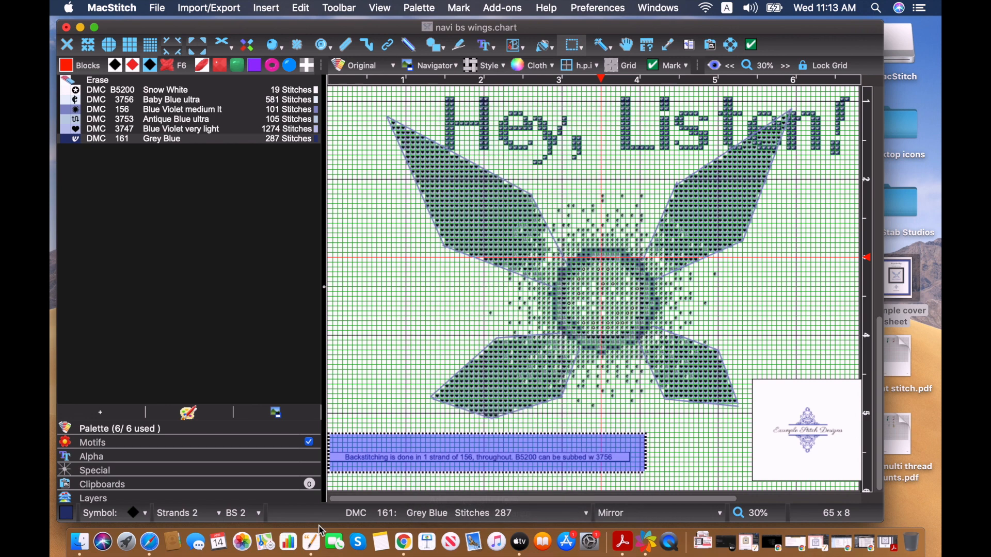
{"action": "left_click", "coordinate": [371, 461]}
{"action": "mouse_move", "coordinate": [371, 462]}
{"action": "left_mouse_down"}
{"action": "mouse_move", "coordinate": [380, 462]}
{"action": "mouse_move", "coordinate": [361, 465]}
{"action": "left_mouse_up"}
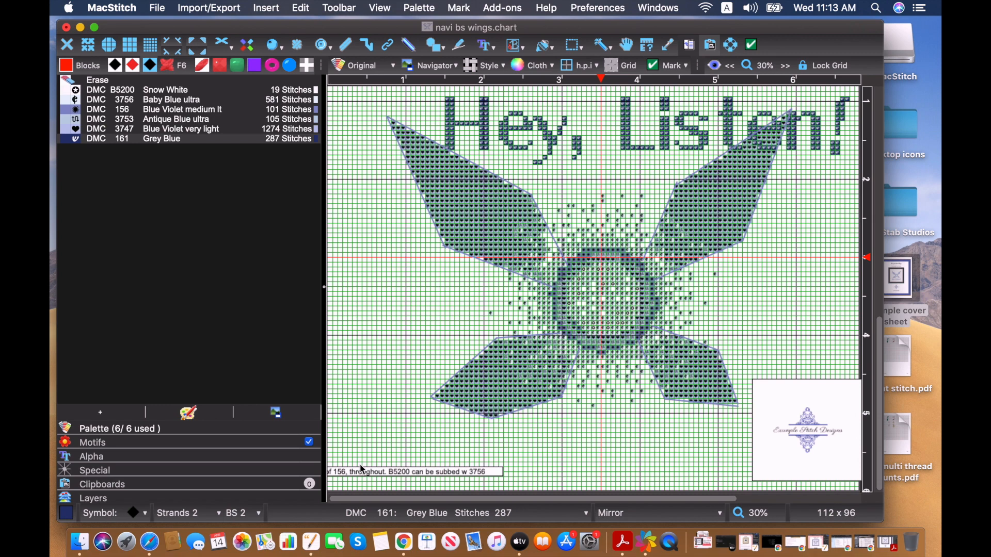
Undo the last placement and set the note slightly lower than its original spot, just inside the chart's left edge.
{"action": "key", "text": "super+z"}
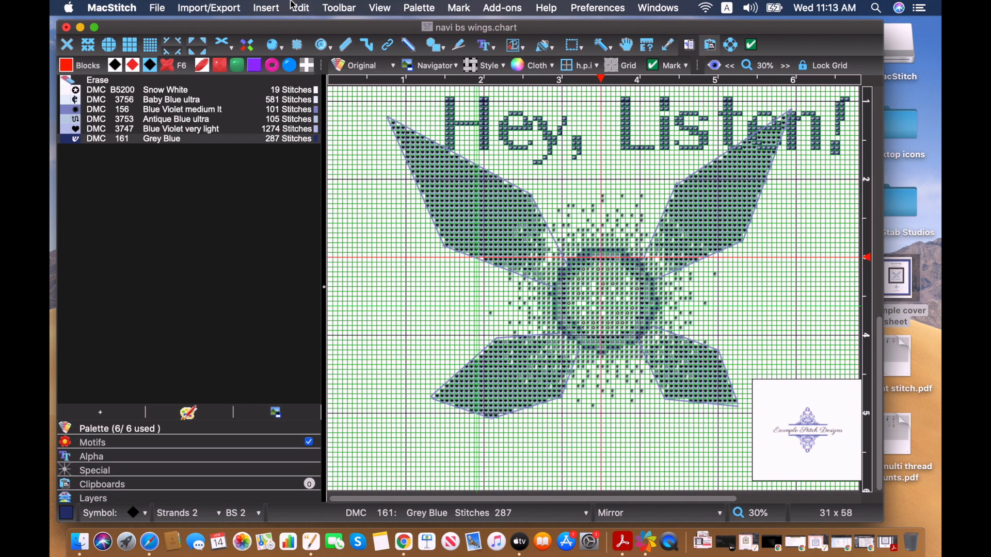
{"action": "left_click_drag", "start_coordinate": [447, 444], "coordinate": [374, 419]}
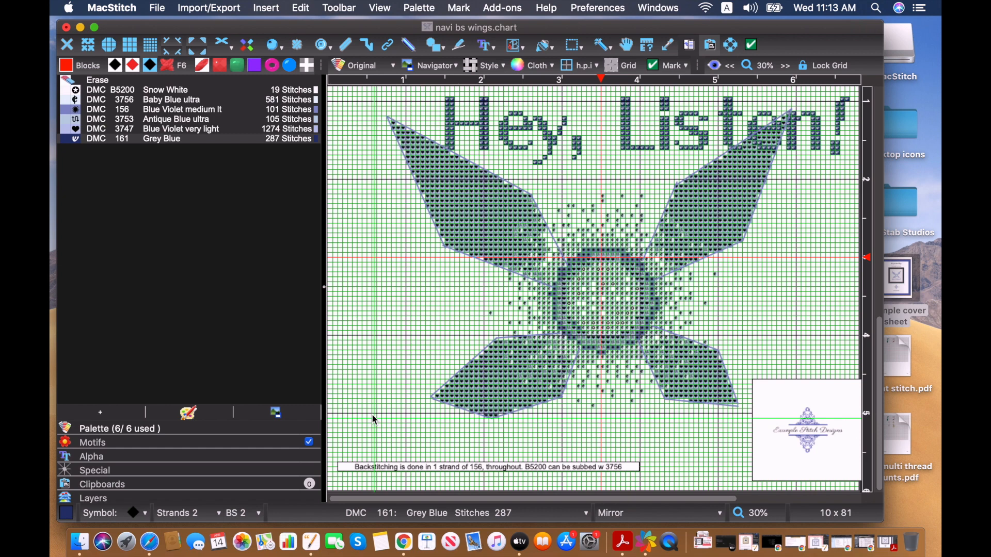
{"action": "left_click_drag", "start_coordinate": [372, 415], "coordinate": [364, 281]}
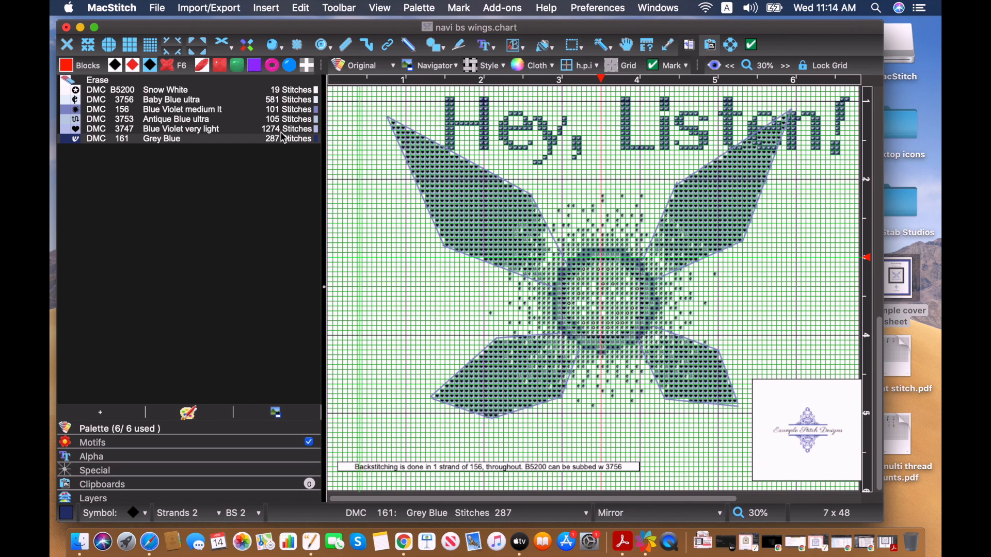
Start a PDF export with the key on one page and set it to fit the entire chart (112 x 96).
{"action": "left_click", "coordinate": [201, 5]}
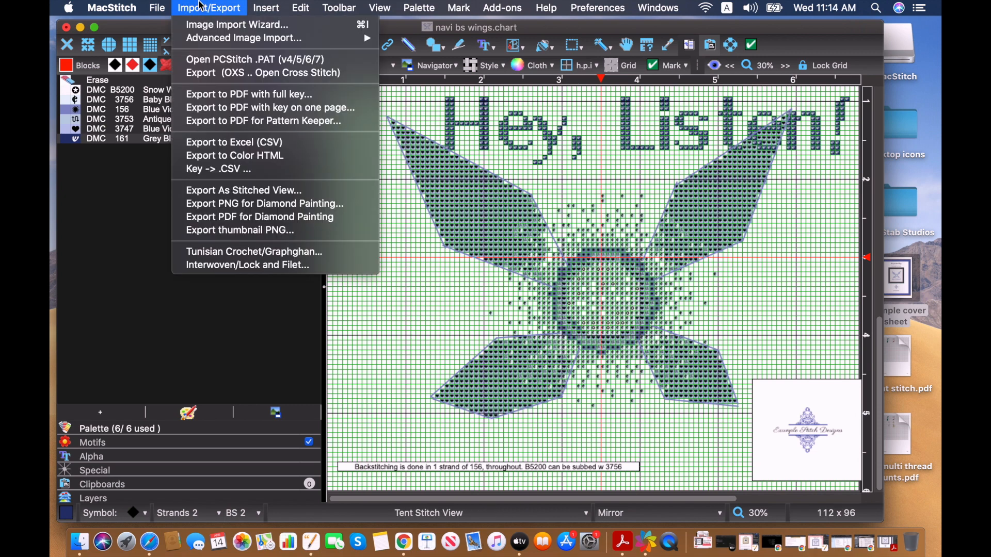
{"action": "left_click", "coordinate": [258, 115]}
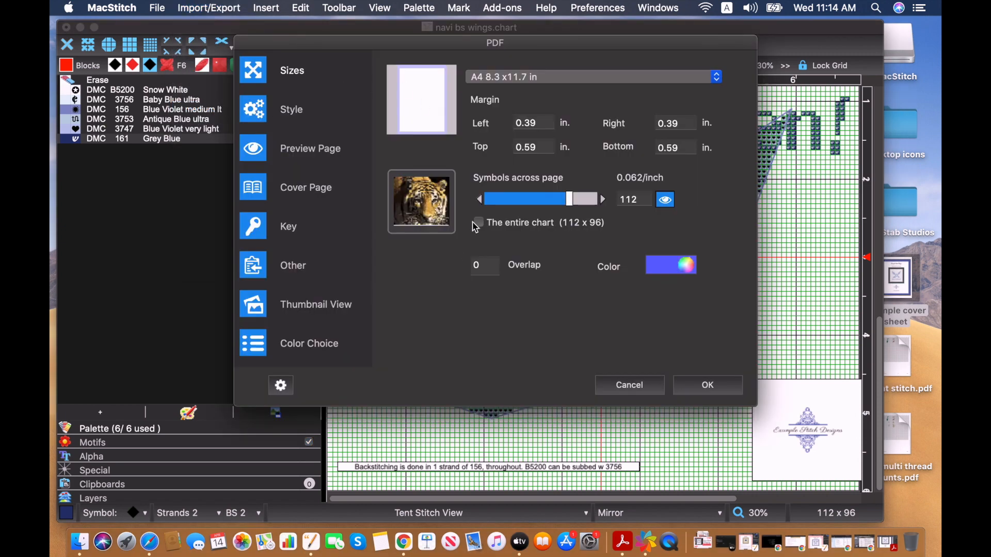
{"action": "left_click", "coordinate": [480, 226]}
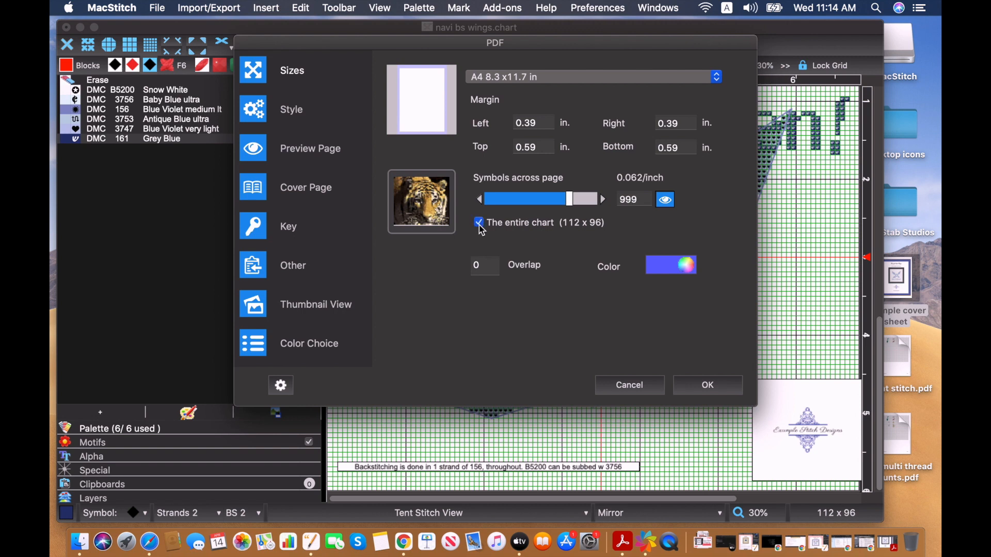
Review the style, preview page and cover page settings of the PDF export.
{"action": "left_click", "coordinate": [274, 107]}
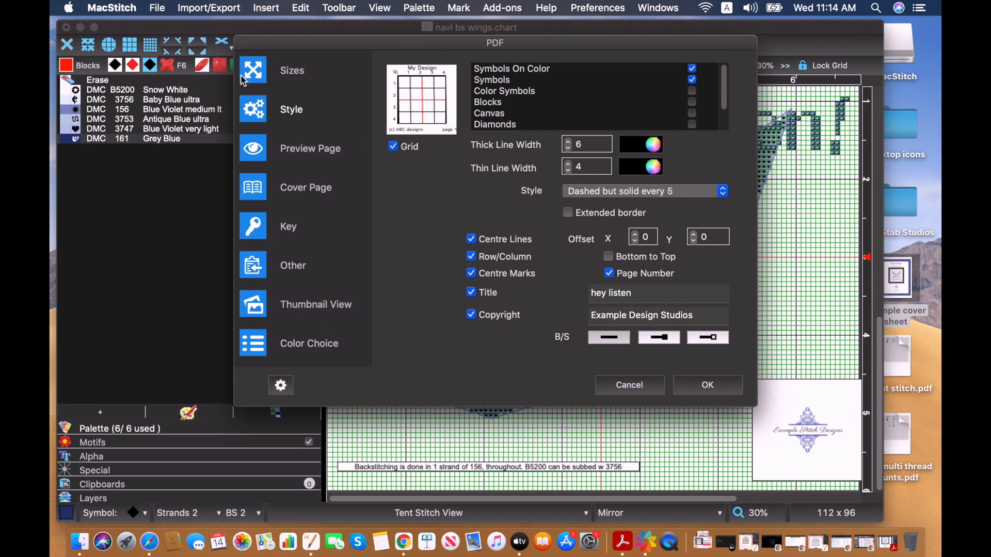
{"action": "left_click", "coordinate": [284, 150]}
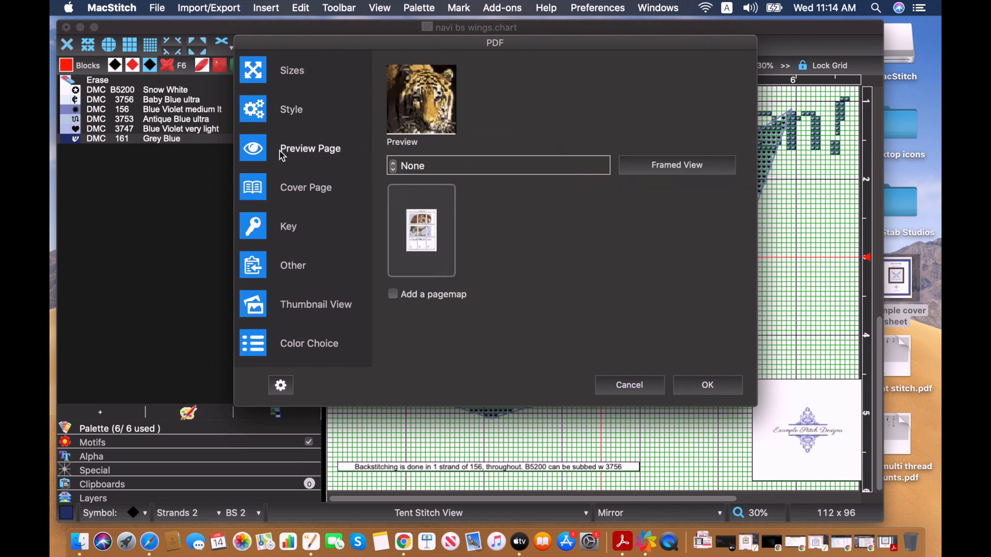
{"action": "left_click", "coordinate": [298, 181]}
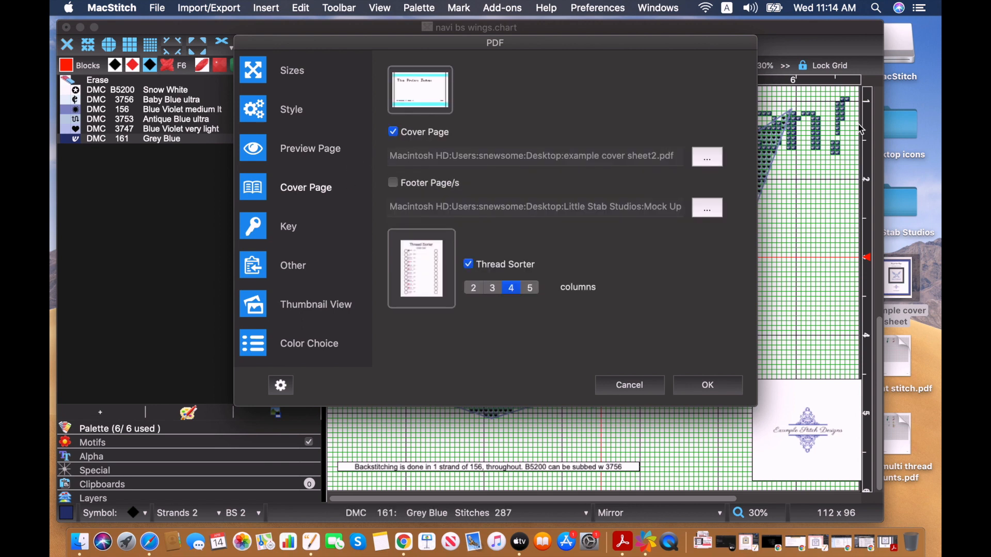
{"action": "scroll", "coordinate": [826, 105], "scroll_direction": "up", "scroll_amount": 5}
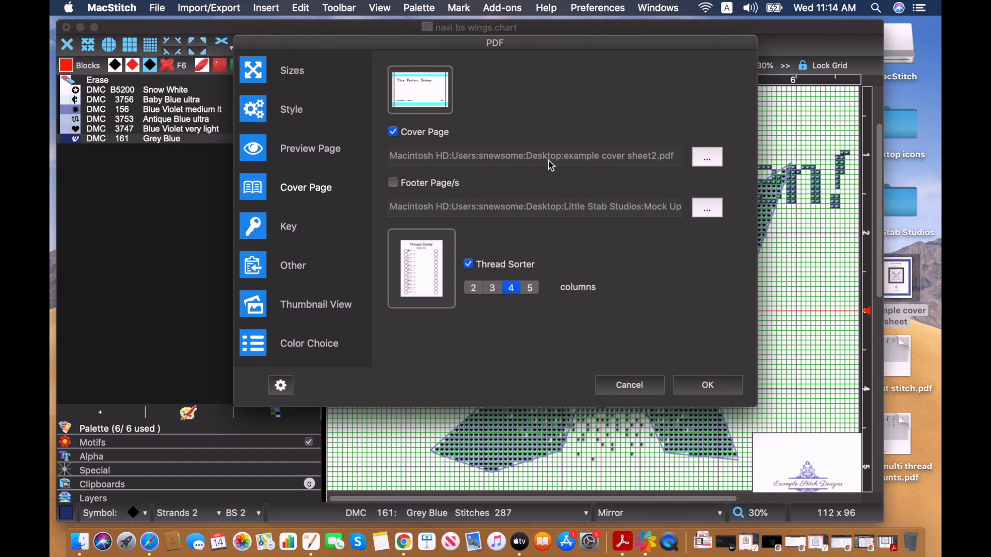
Include the logo in the key and fill its last line with the description "Back Stitch" and label "1 strand of 156".
{"action": "left_click", "coordinate": [293, 230]}
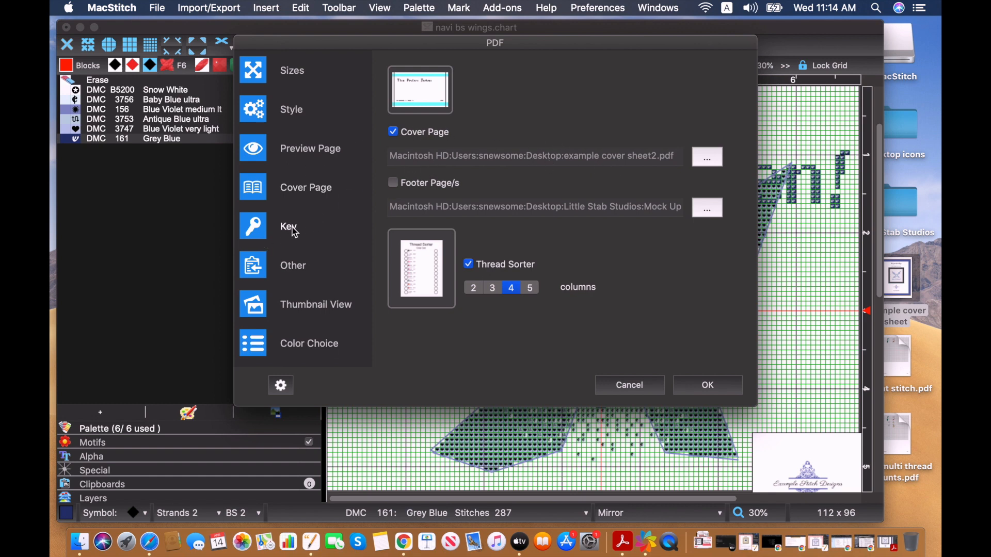
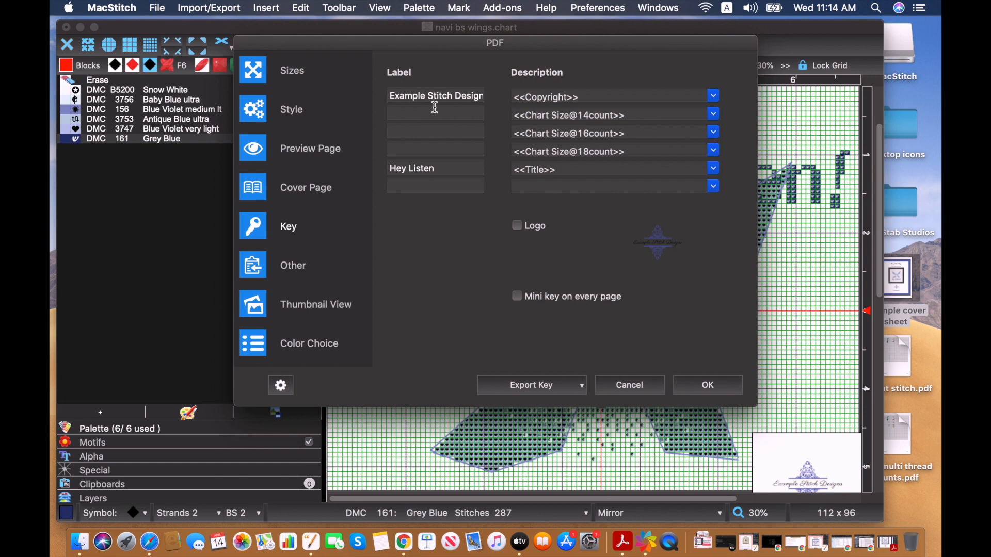
{"action": "left_click", "coordinate": [519, 227]}
{"action": "left_click", "coordinate": [542, 187]}
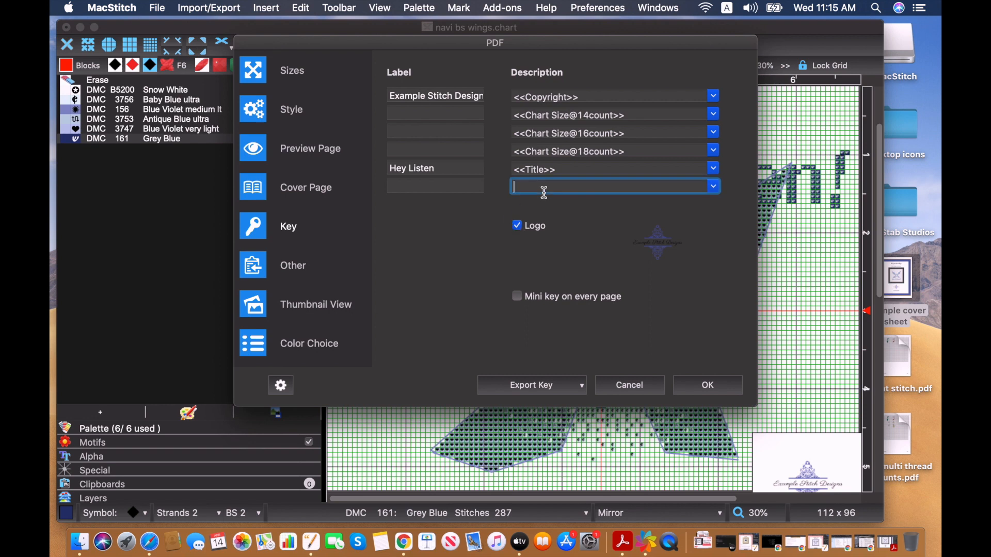
{"action": "left_click", "coordinate": [717, 187]}
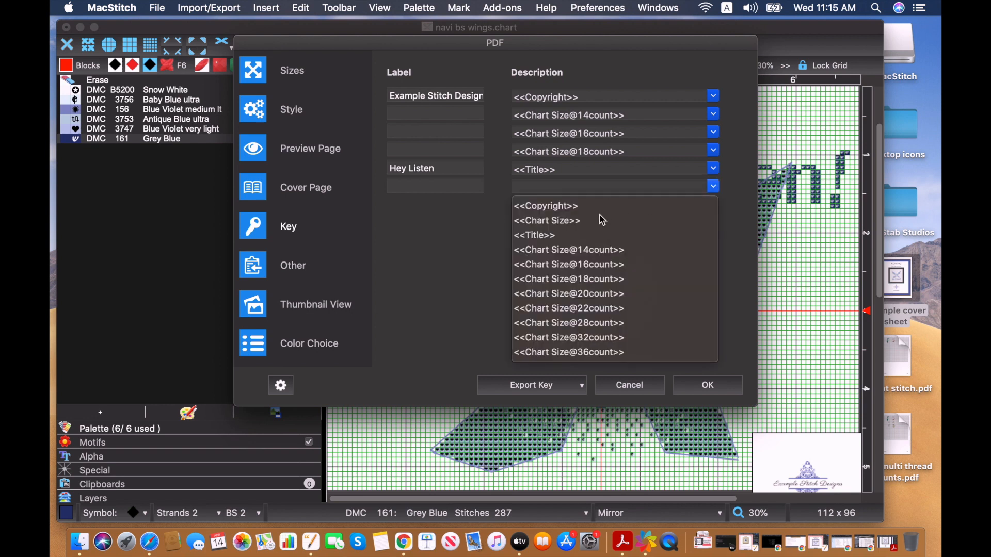
{"action": "left_click", "coordinate": [482, 260]}
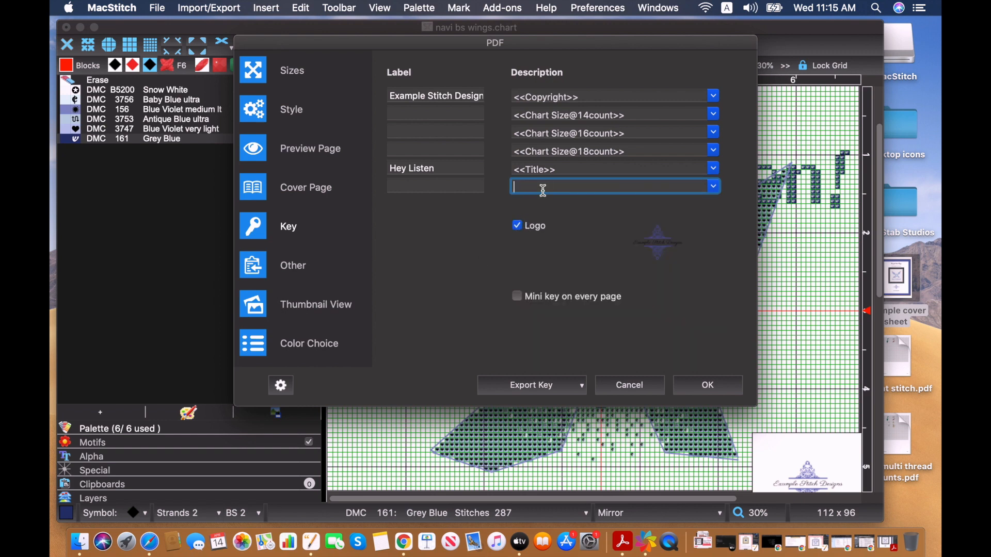
{"action": "type", "text": "Back Stitch"}
{"action": "left_click", "coordinate": [410, 187]}
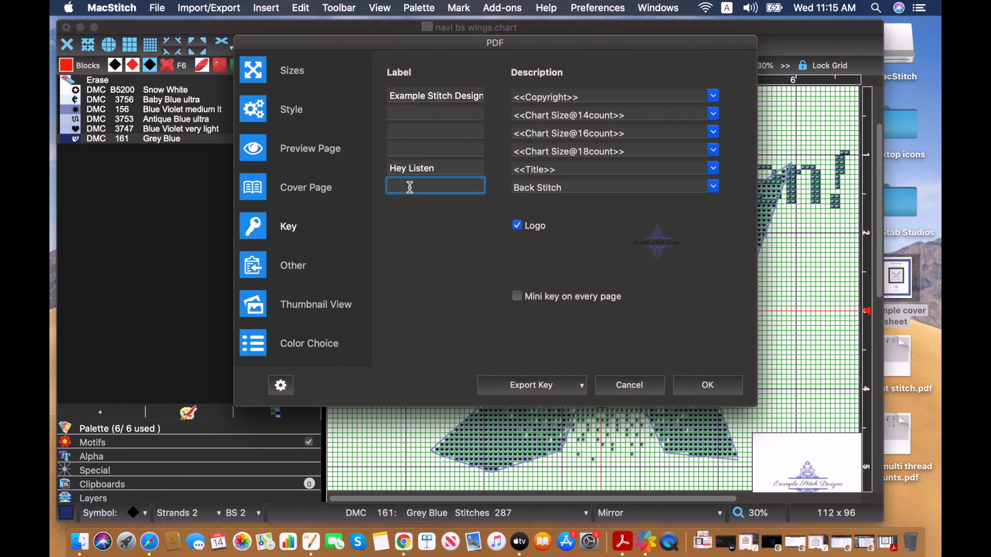
{"action": "type", "text": "1 strand of 156"}
Review the PDF export's finished sizes and notes, the page thumbnail, and the color choice settings.
{"action": "left_click", "coordinate": [242, 276]}
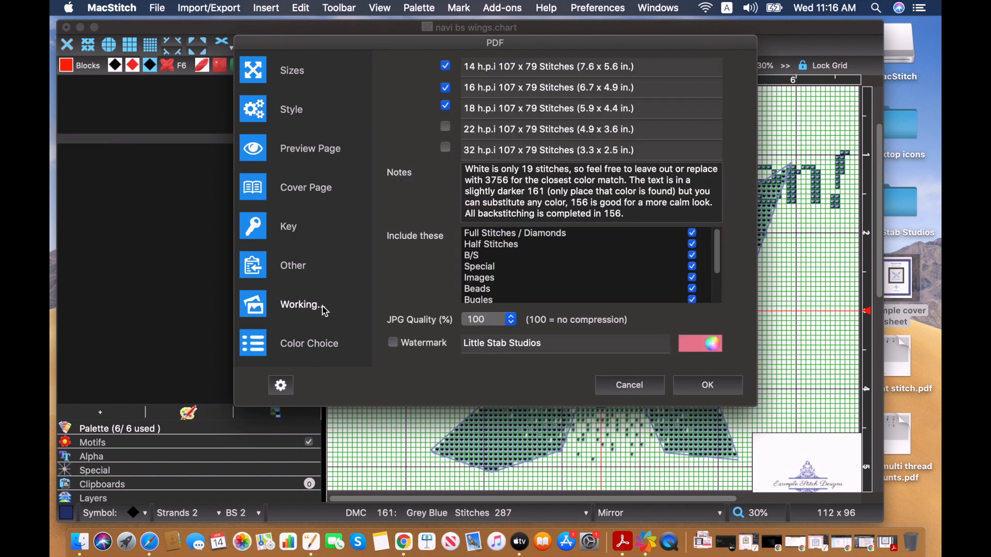
{"action": "left_click", "coordinate": [324, 310]}
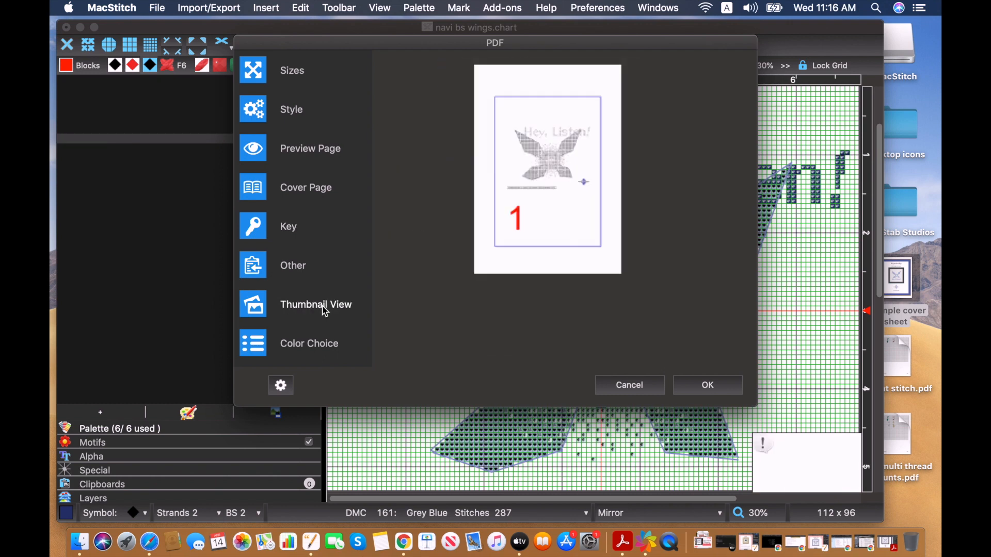
{"action": "left_click", "coordinate": [317, 347]}
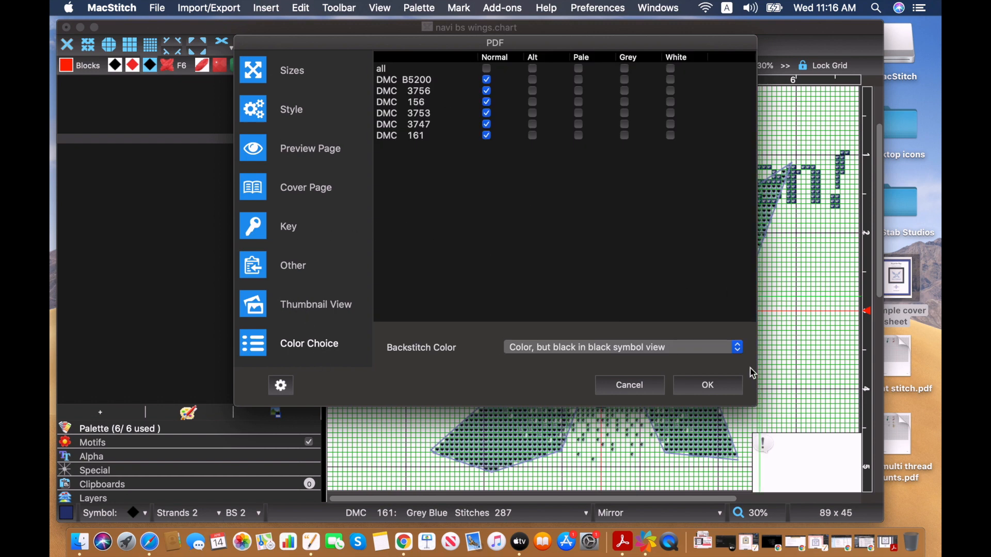
Accept the PDF export settings and open the PDF's file name for editing in the save dialog.
{"action": "left_click", "coordinate": [723, 385]}
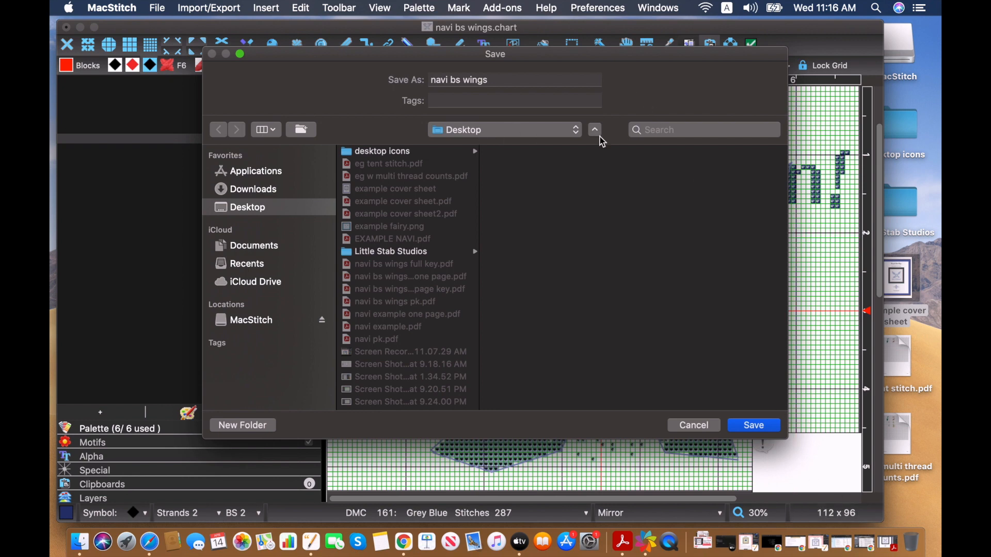
{"action": "left_click", "coordinate": [509, 78]}
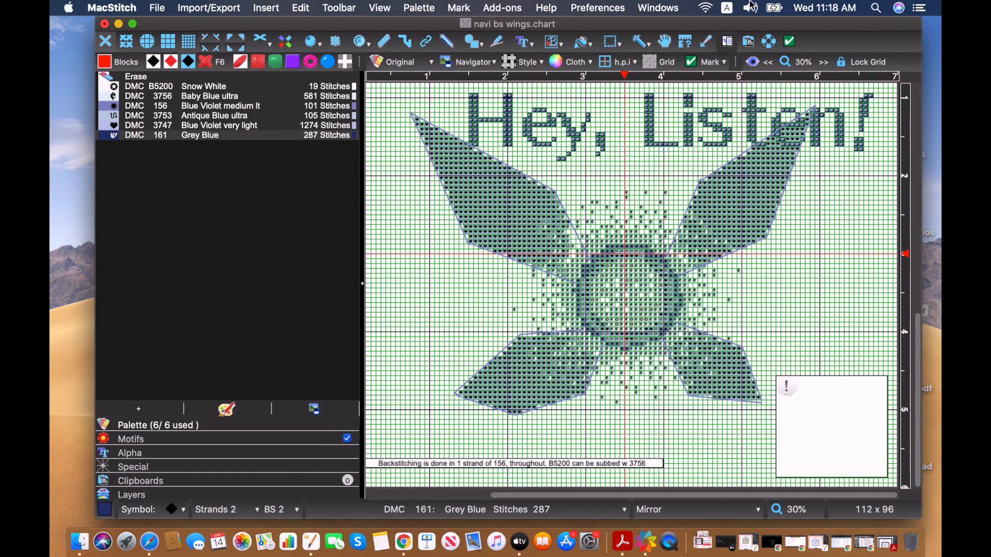
{"action": "left_click", "coordinate": [617, 42]}
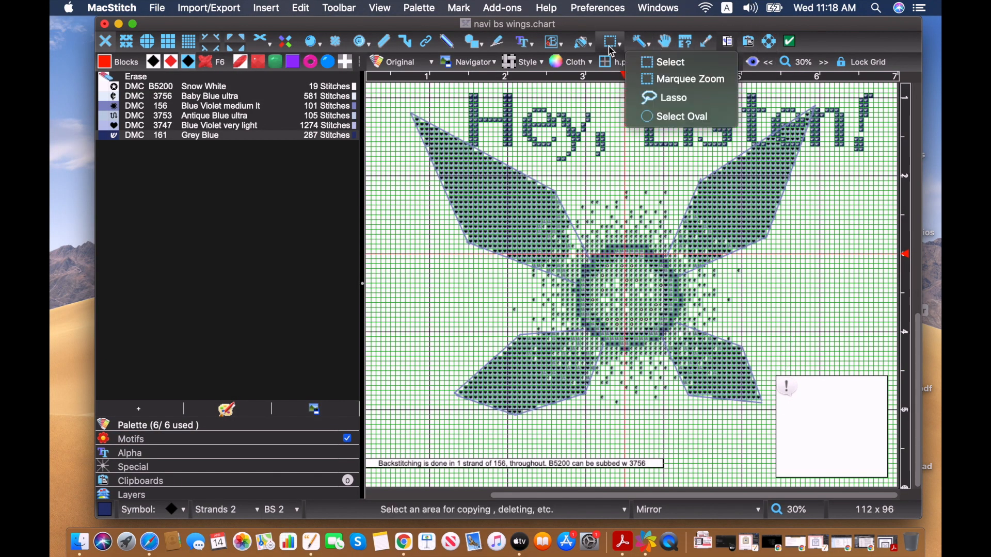
{"action": "left_click", "coordinate": [640, 64]}
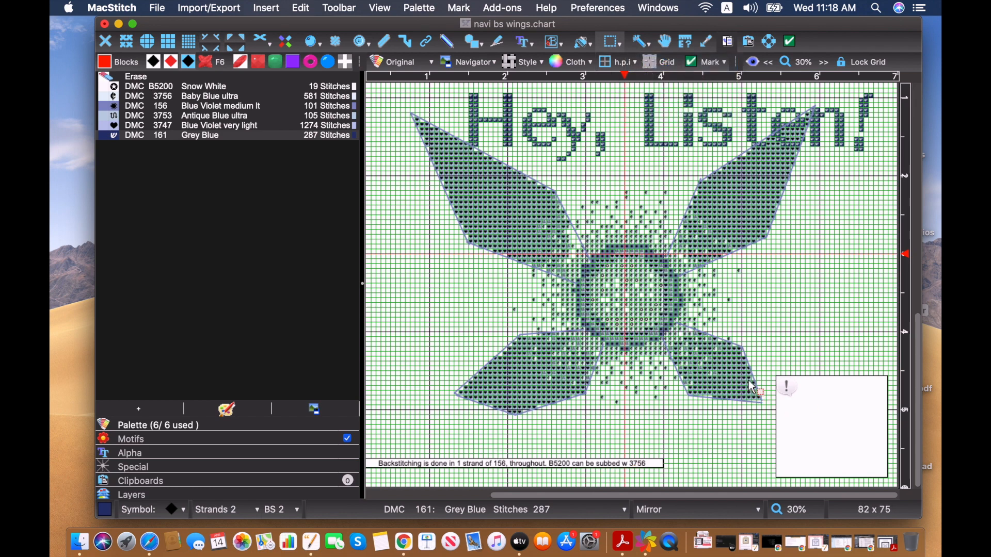
{"action": "left_click_drag", "start_coordinate": [897, 362], "coordinate": [833, 469]}
{"action": "left_click_drag", "start_coordinate": [773, 493], "coordinate": [771, 493]}
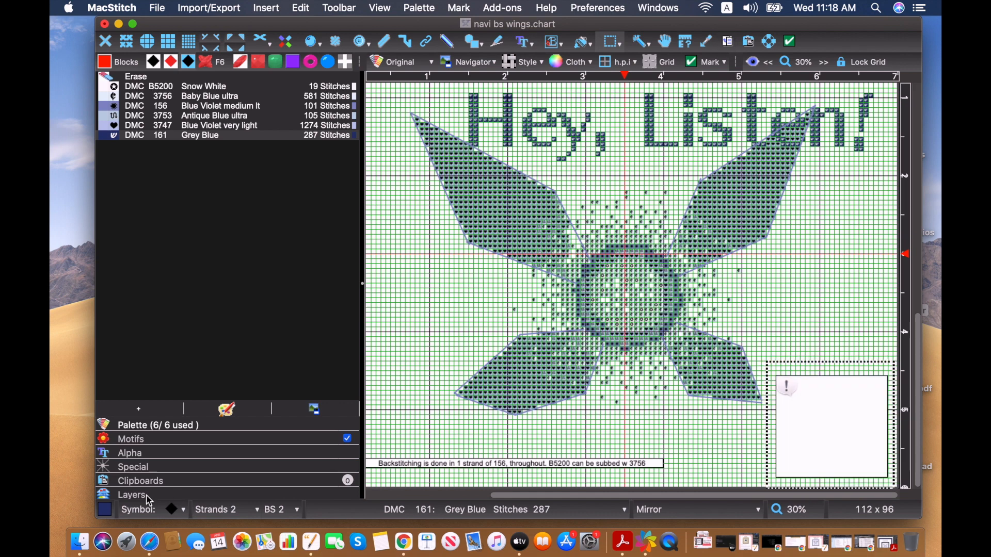
{"action": "left_click", "coordinate": [147, 496]}
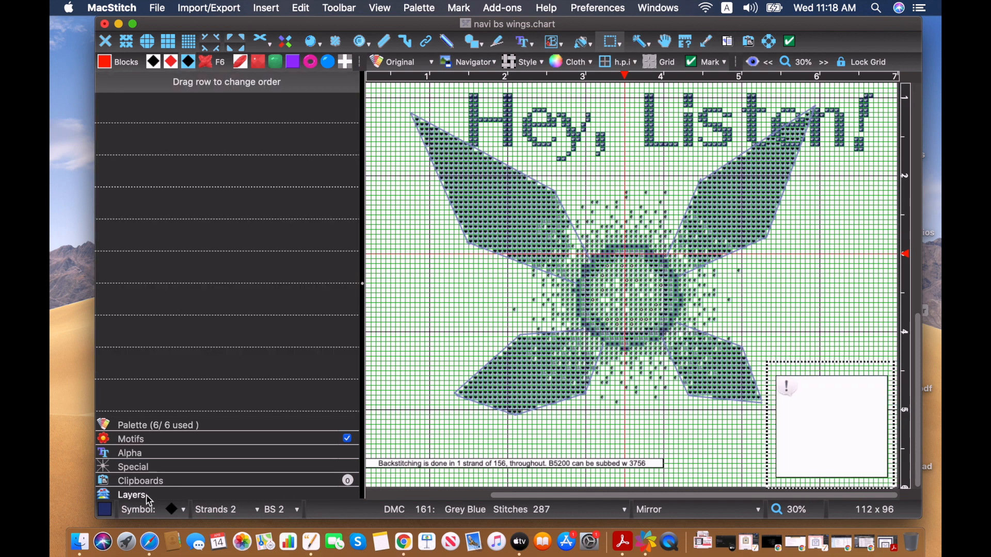
{"action": "left_click", "coordinate": [162, 424]}
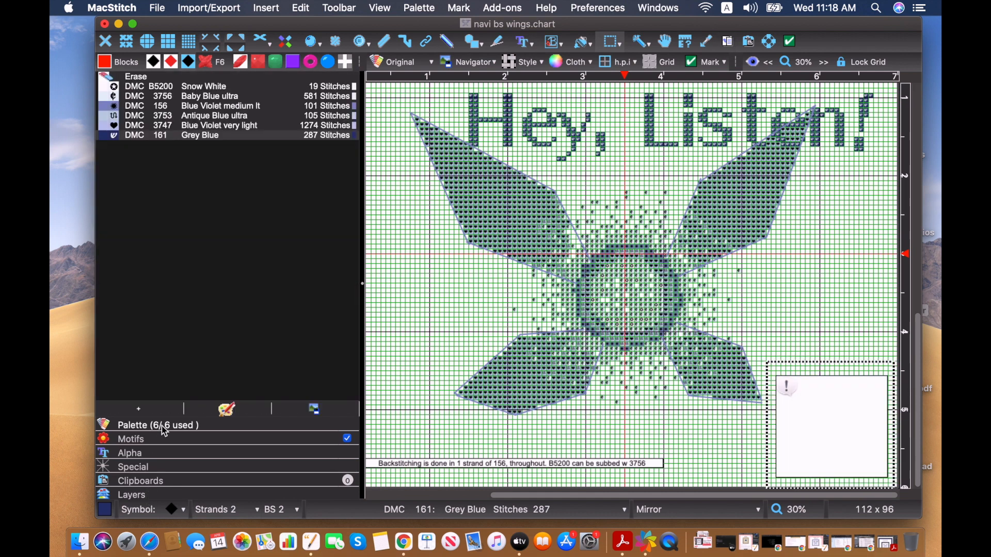
Select an area of about 25 x 24 stitches around the empty white logo box and erase it from the chart.
{"action": "left_click", "coordinate": [615, 42]}
{"action": "left_click", "coordinate": [643, 61]}
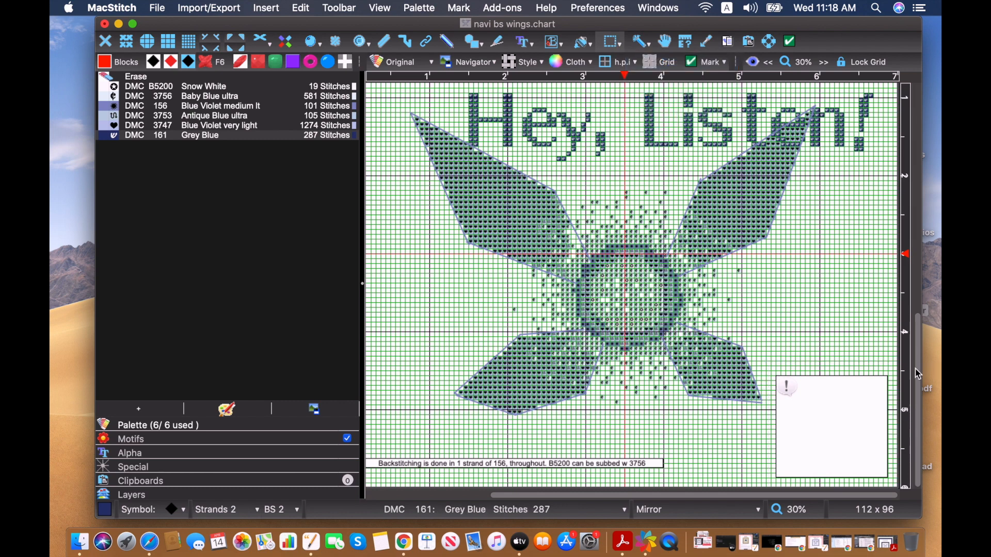
{"action": "left_click_drag", "start_coordinate": [898, 372], "coordinate": [774, 487]}
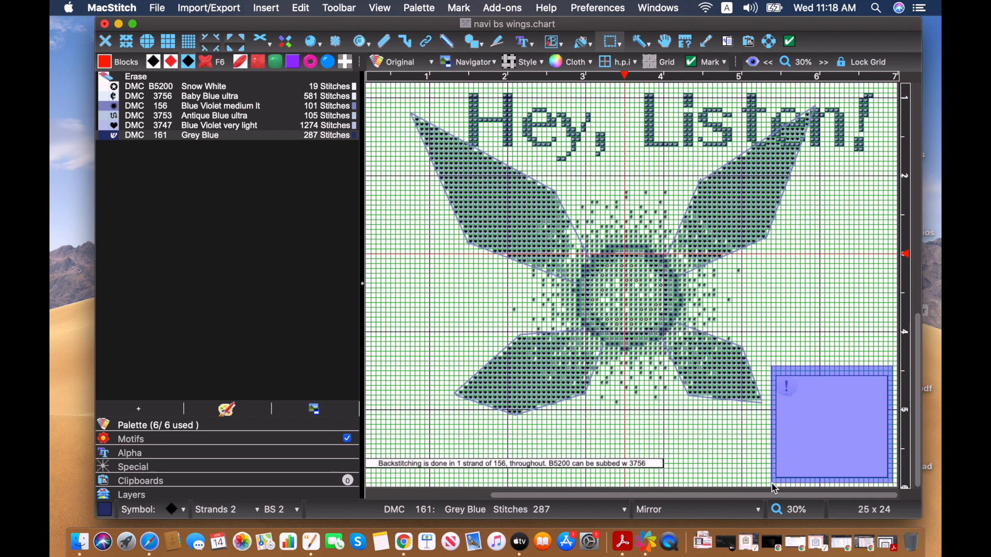
{"action": "right_click", "coordinate": [774, 488]}
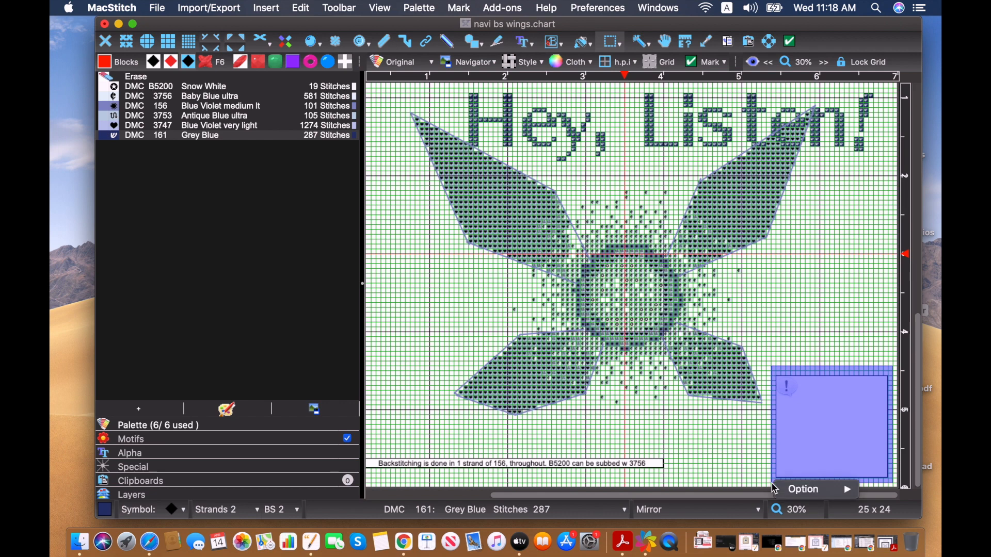
{"action": "mouse_move", "coordinate": [810, 494]}
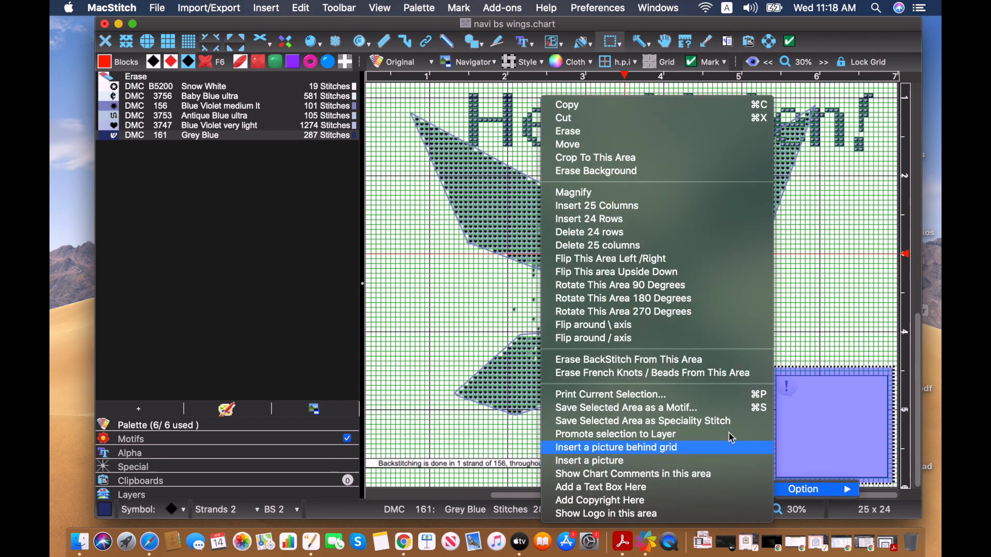
{"action": "left_click", "coordinate": [592, 132]}
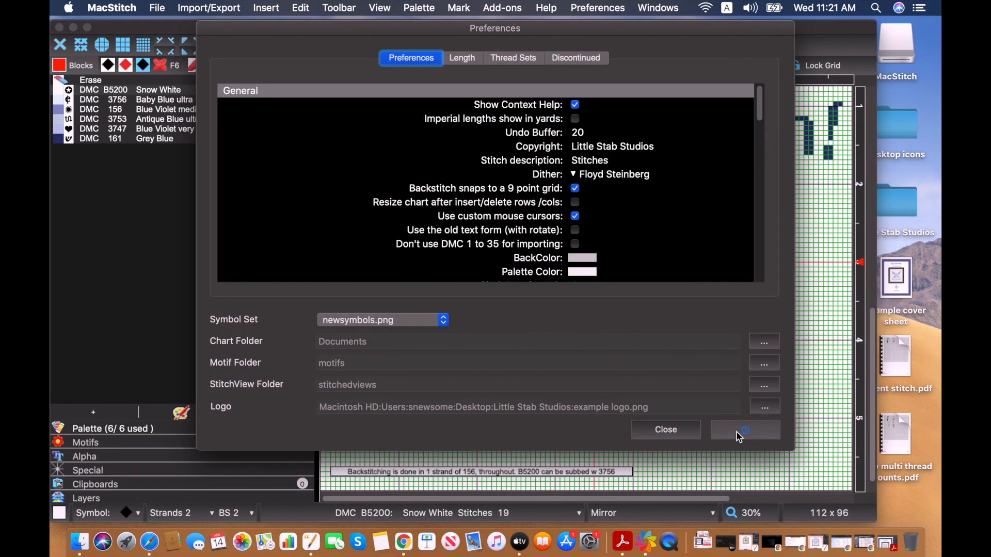
Apply the preferences and start a new PDF export with the key on one page, fitting the entire chart (112 x 96).
{"action": "left_click", "coordinate": [739, 438]}
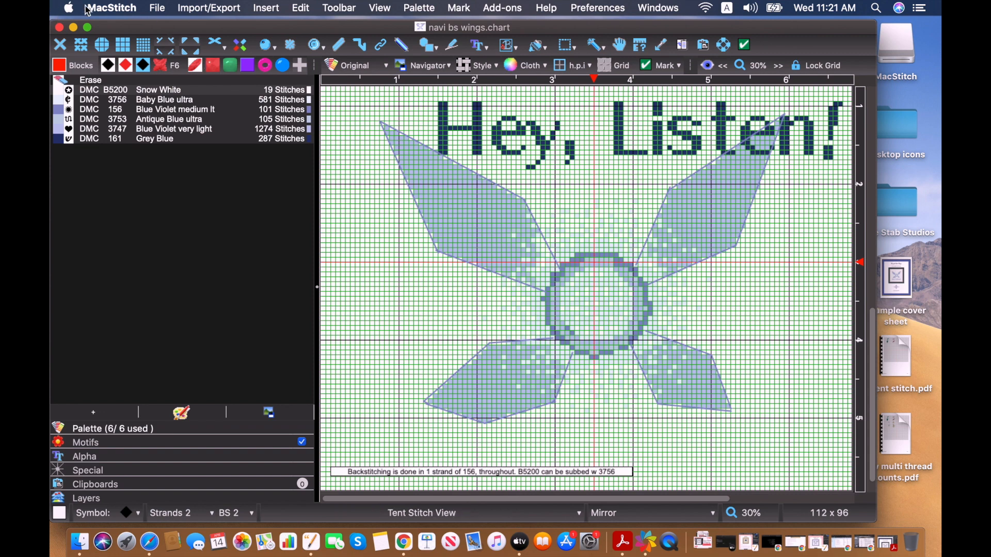
{"action": "left_click", "coordinate": [157, 7]}
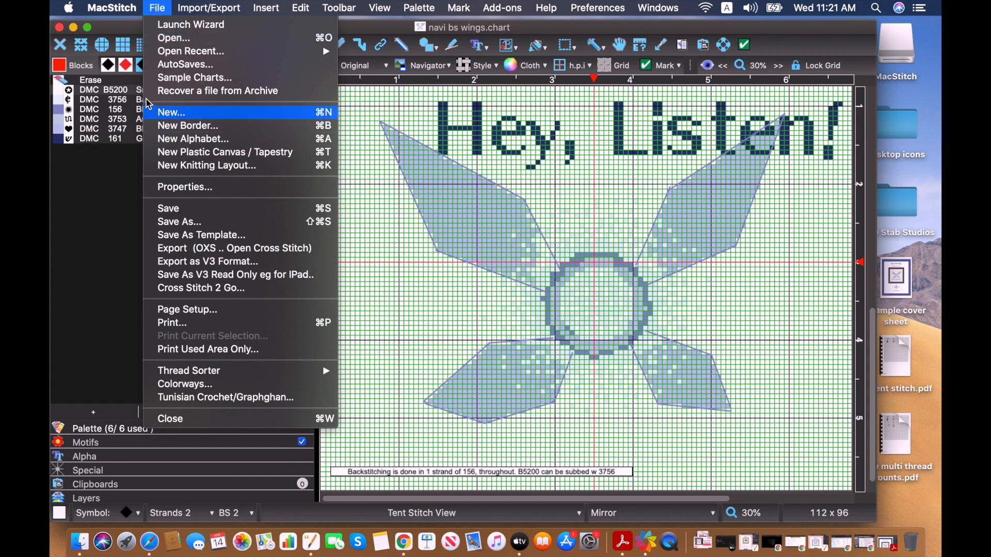
{"action": "mouse_move", "coordinate": [199, 7]}
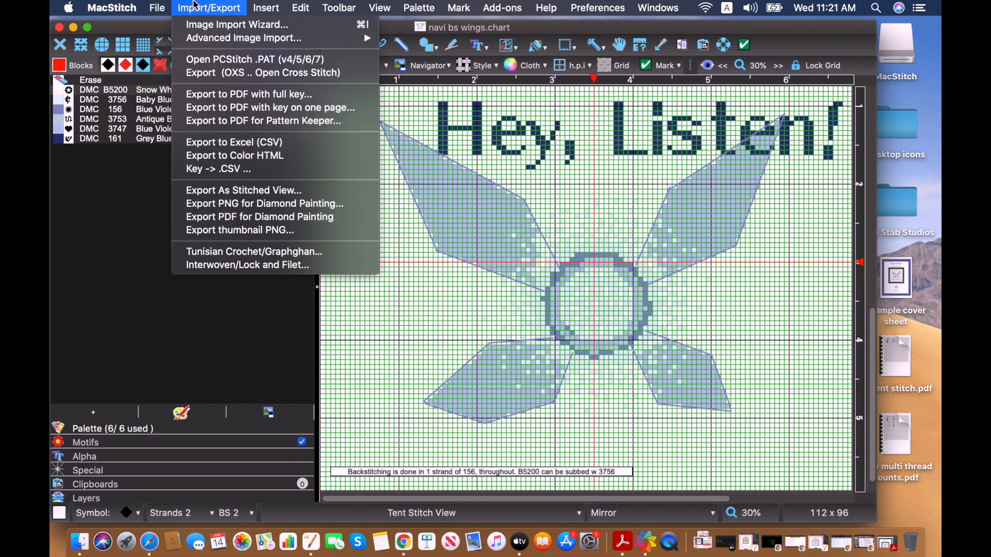
{"action": "left_click", "coordinate": [228, 112]}
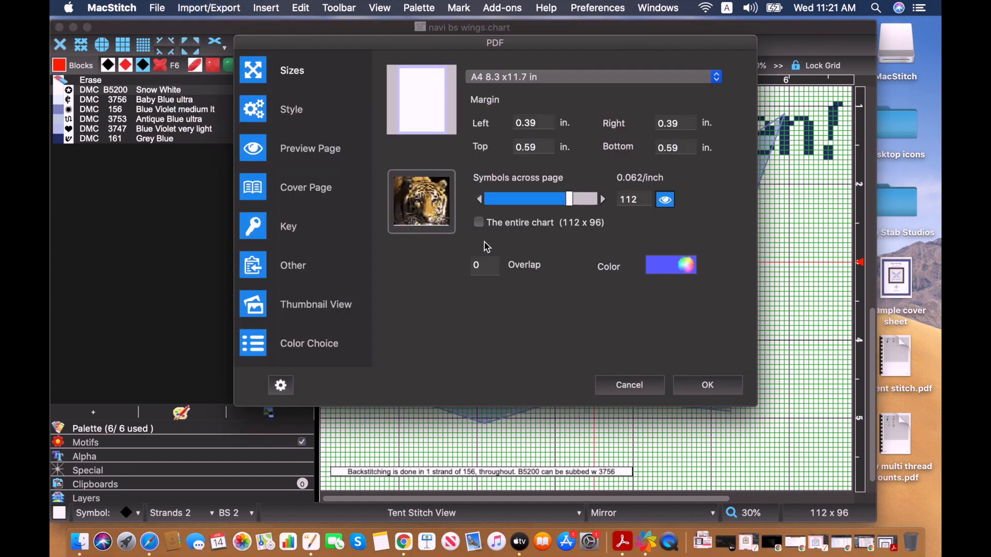
{"action": "left_click", "coordinate": [478, 223]}
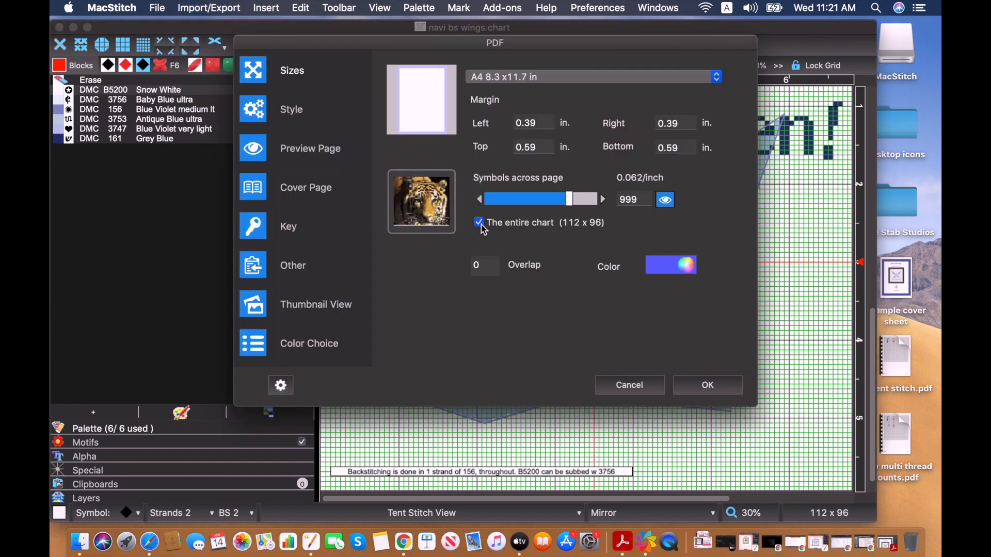
Check the style and preview page settings, and exclude the footer pages from the PDF.
{"action": "left_click", "coordinate": [267, 109]}
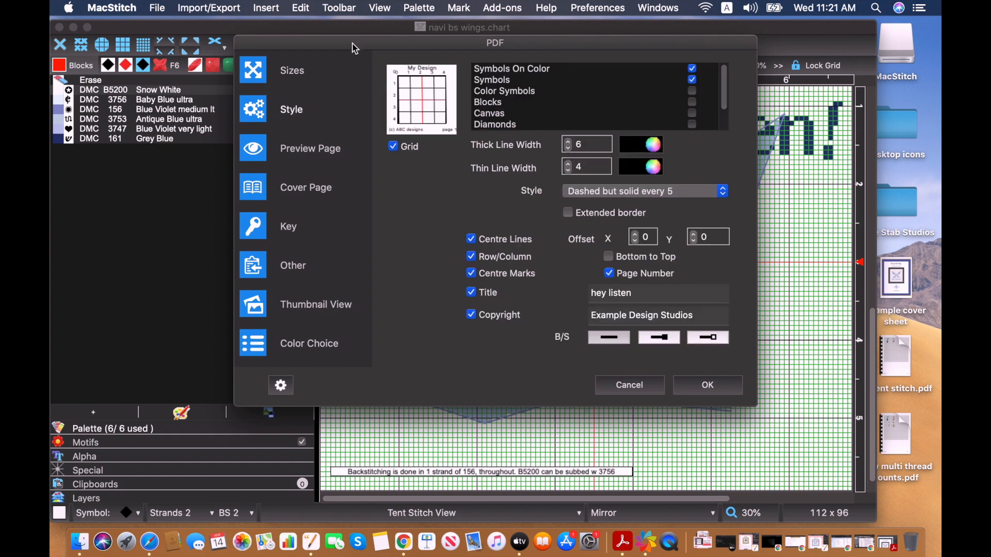
{"action": "left_click", "coordinate": [272, 146]}
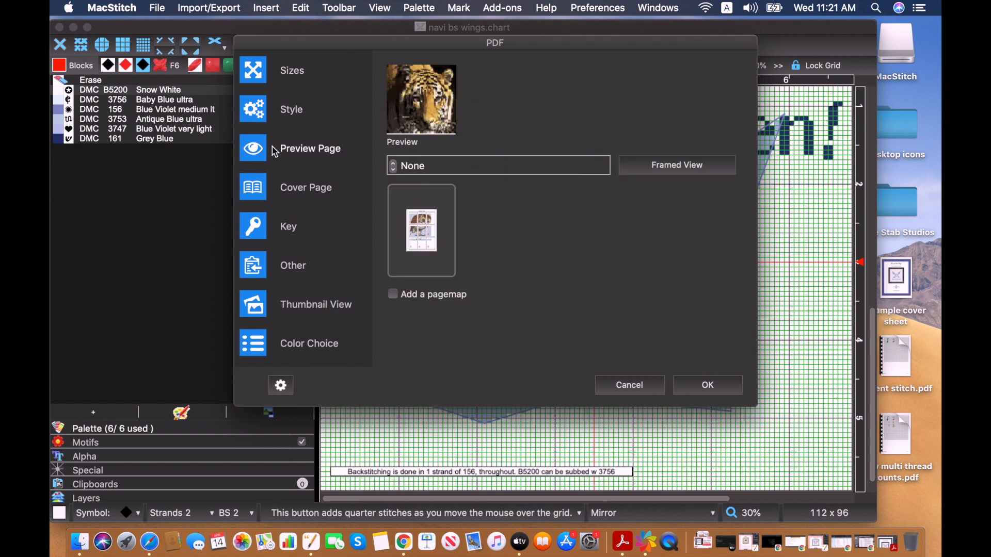
{"action": "left_click", "coordinate": [276, 184]}
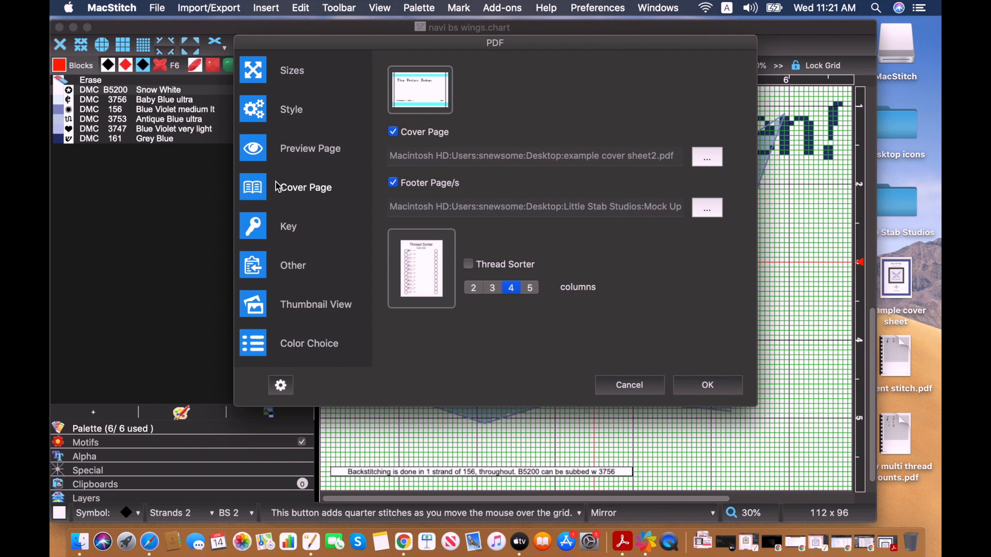
{"action": "left_click", "coordinate": [395, 184]}
Review the PDF export's key lines, finished sizes and notes, page thumbnail and color choices.
{"action": "left_click", "coordinate": [244, 232]}
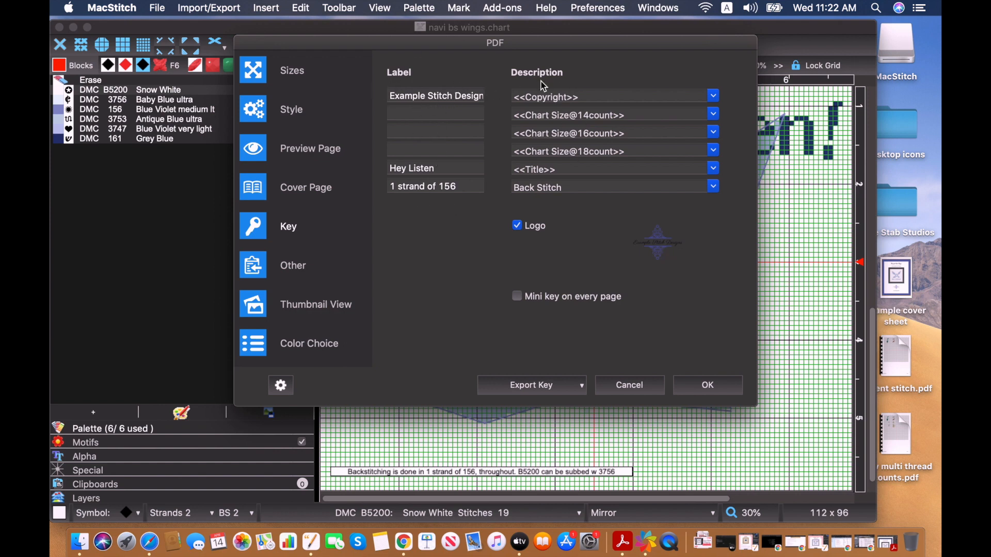
{"action": "left_click", "coordinate": [290, 269]}
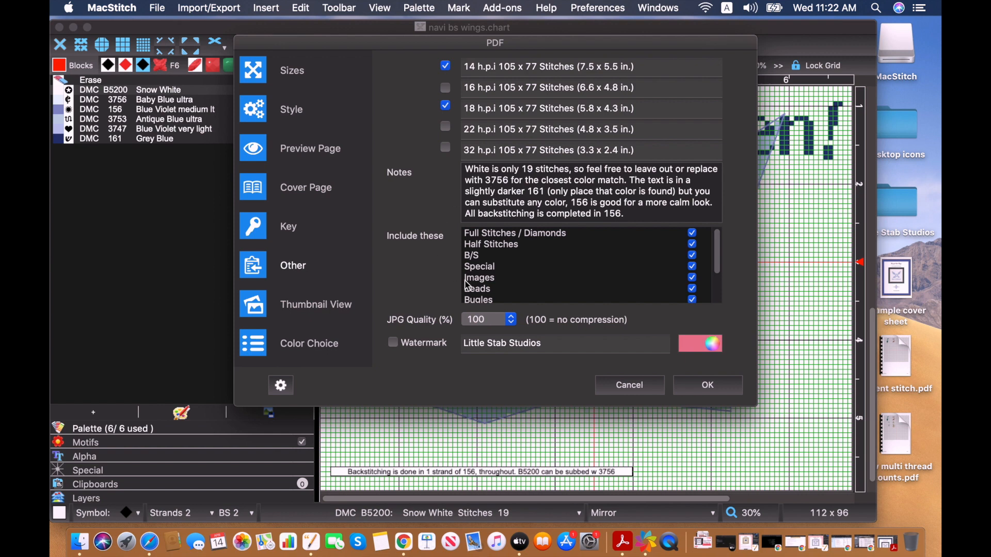
{"action": "left_click", "coordinate": [271, 307]}
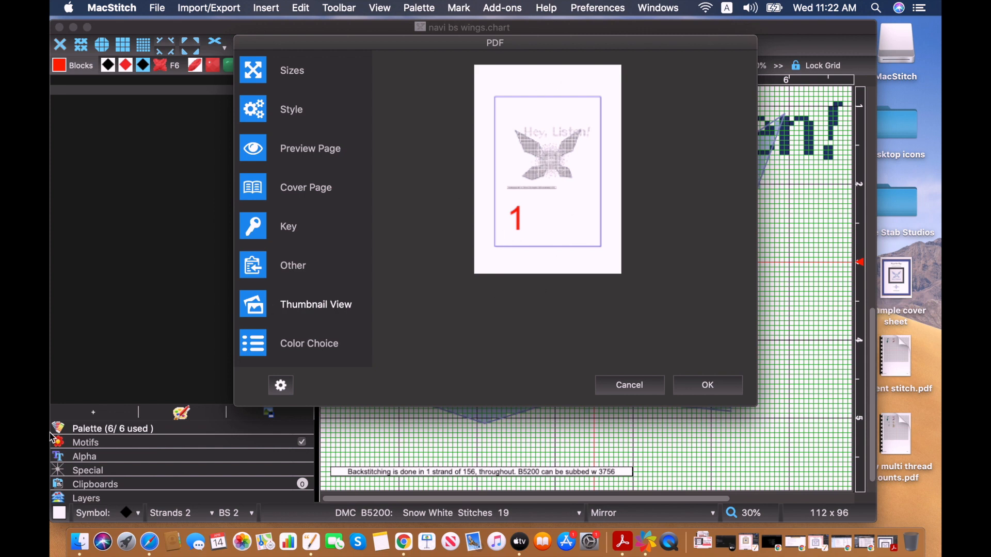
{"action": "left_click", "coordinate": [311, 345]}
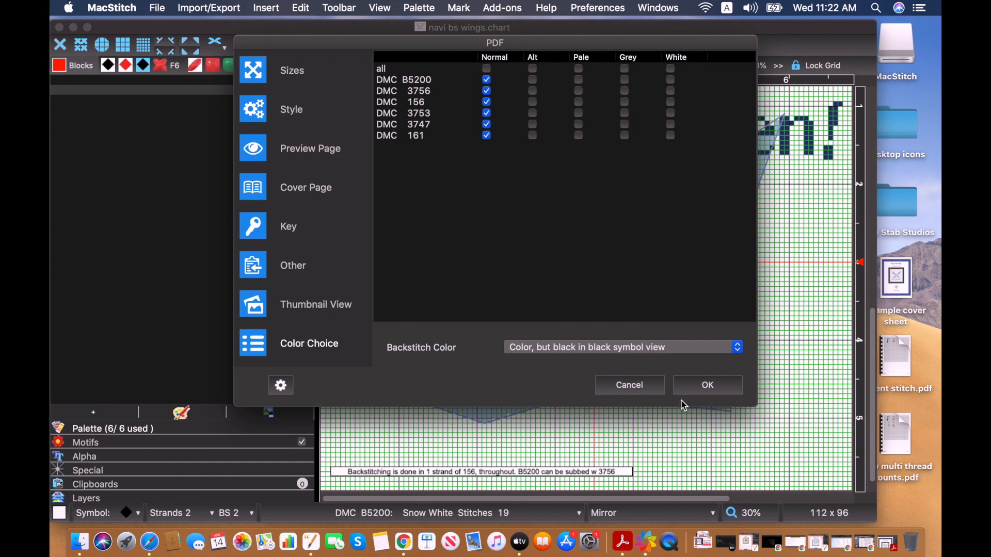
Confirm the export settings and save the PDF to the Desktop as "one page key navi".
{"action": "left_click", "coordinate": [707, 385]}
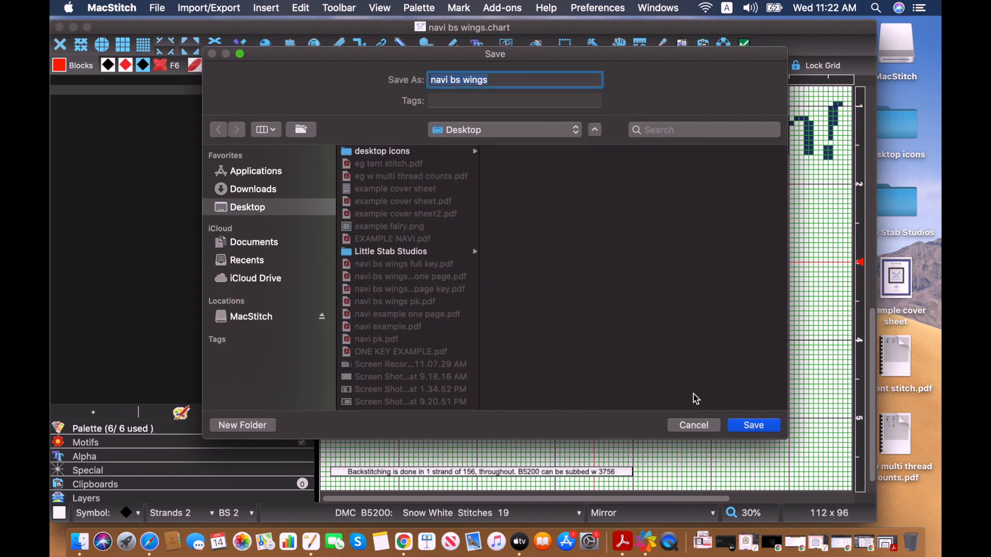
{"action": "type", "text": "one page "}
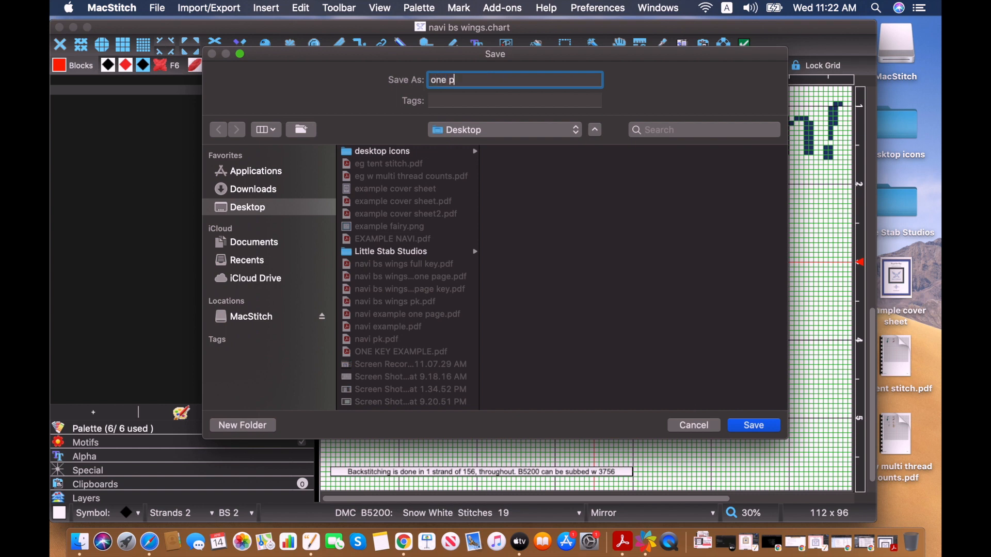
{"action": "type", "text": "key navi"}
{"action": "left_click", "coordinate": [770, 431]}
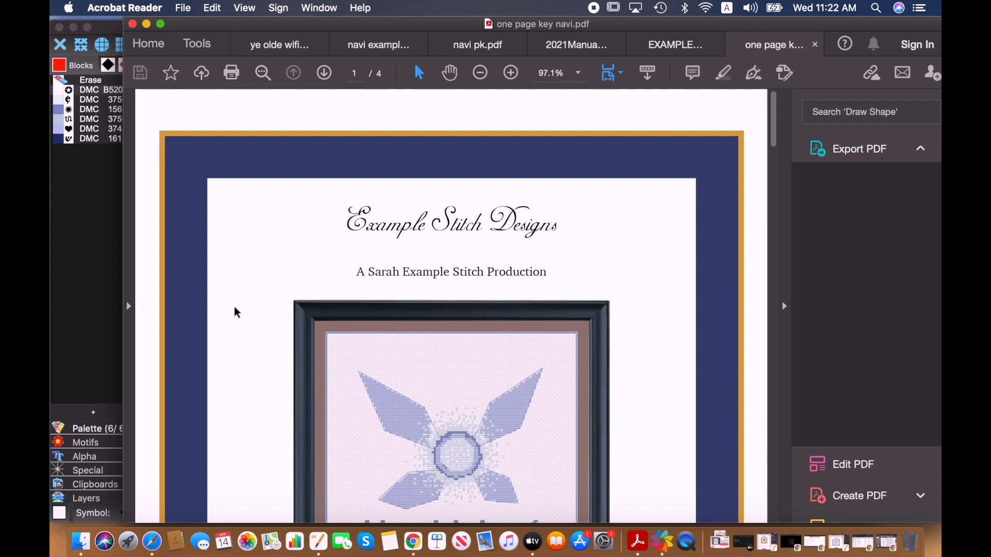
Examine the exported PDF's cover, color chart, symbol chart and key page.
{"action": "scroll", "coordinate": [236, 312], "scroll_direction": "down", "scroll_amount": 3}
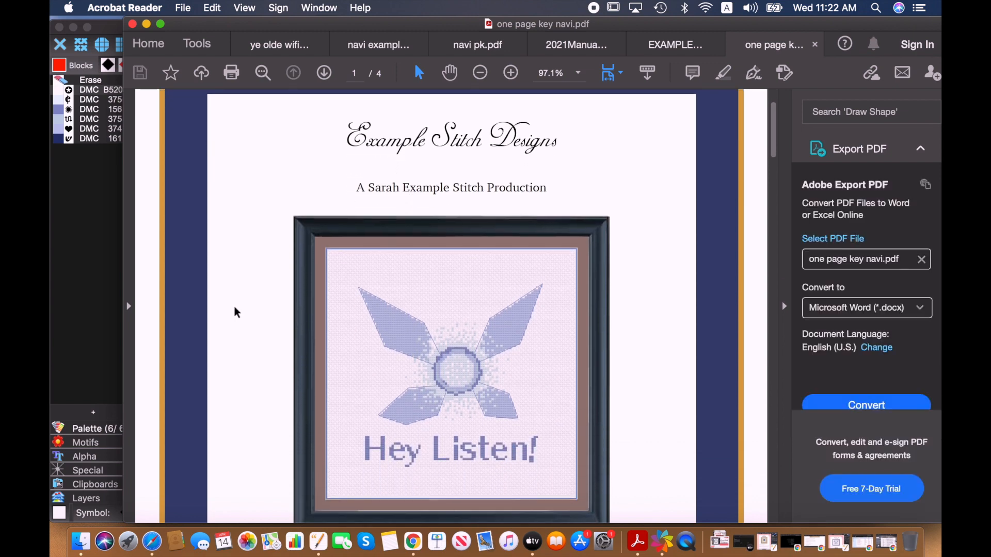
{"action": "scroll", "coordinate": [236, 312], "scroll_direction": "down", "scroll_amount": 10}
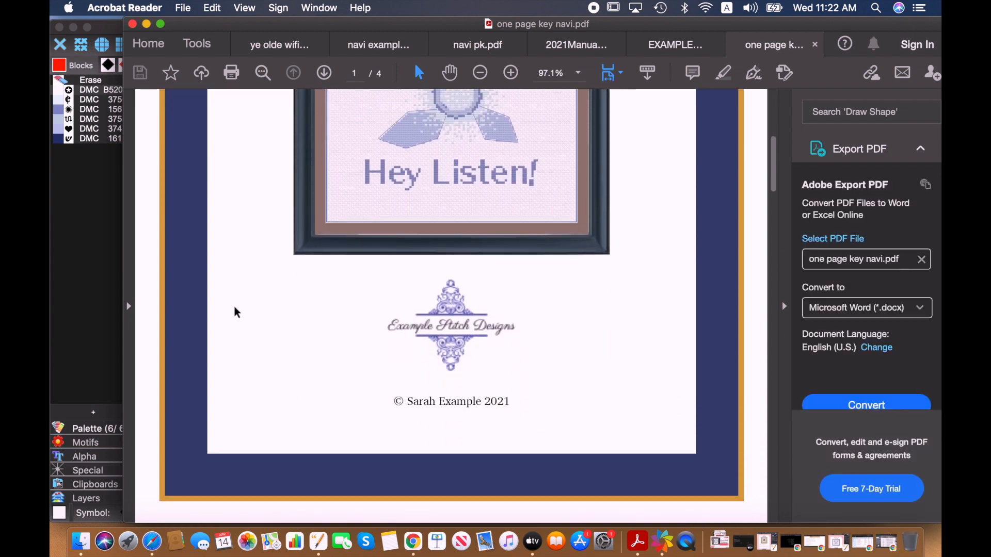
{"action": "scroll", "coordinate": [236, 313], "scroll_direction": "down", "scroll_amount": 12}
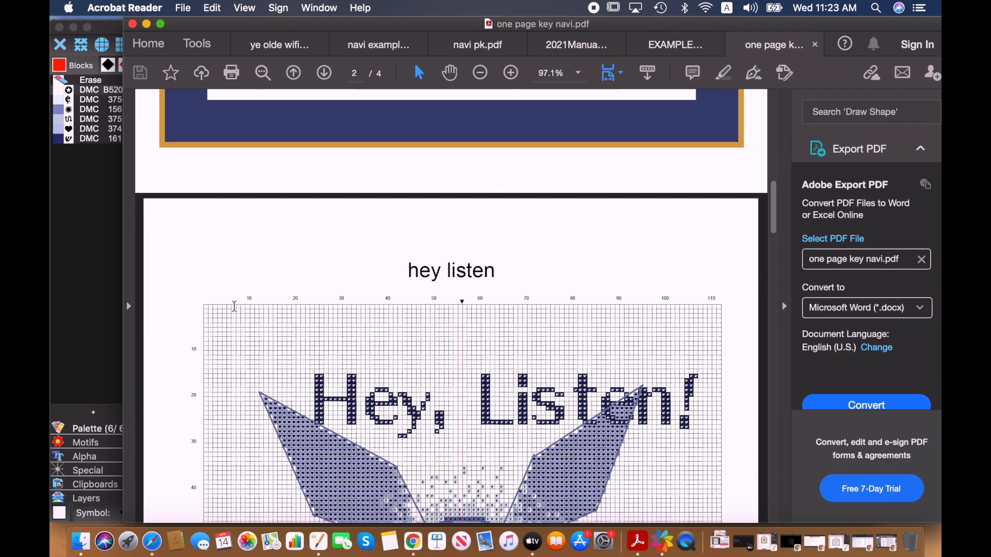
{"action": "scroll", "coordinate": [236, 312], "scroll_direction": "down", "scroll_amount": 8}
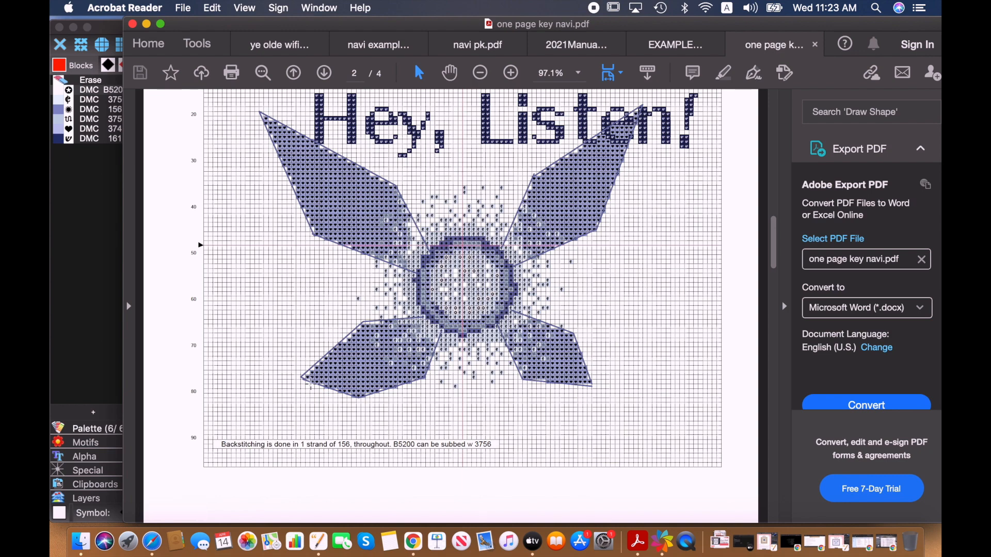
{"action": "scroll", "coordinate": [312, 383], "scroll_direction": "down", "scroll_amount": 3}
{"action": "scroll", "coordinate": [311, 384], "scroll_direction": "down", "scroll_amount": 1}
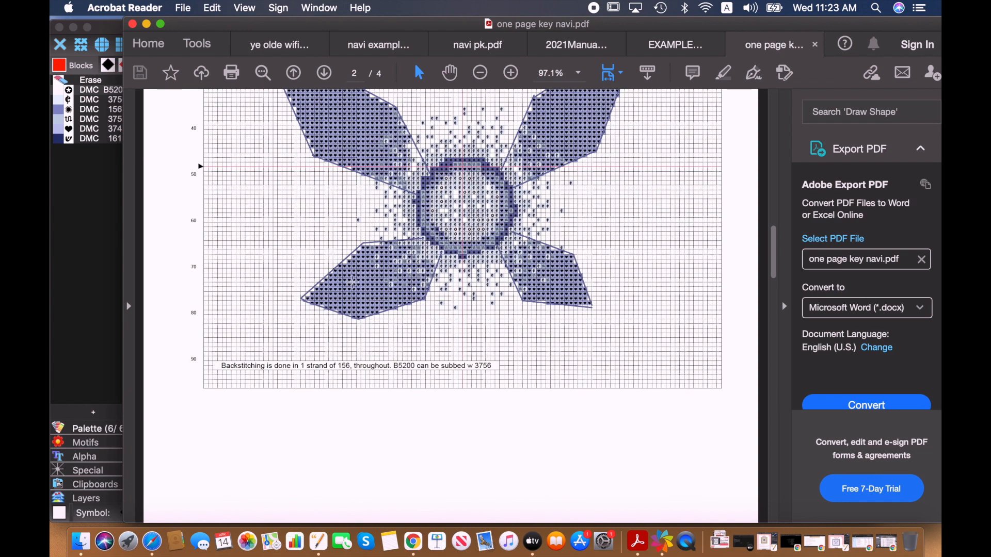
{"action": "scroll", "coordinate": [367, 342], "scroll_direction": "down", "scroll_amount": 15}
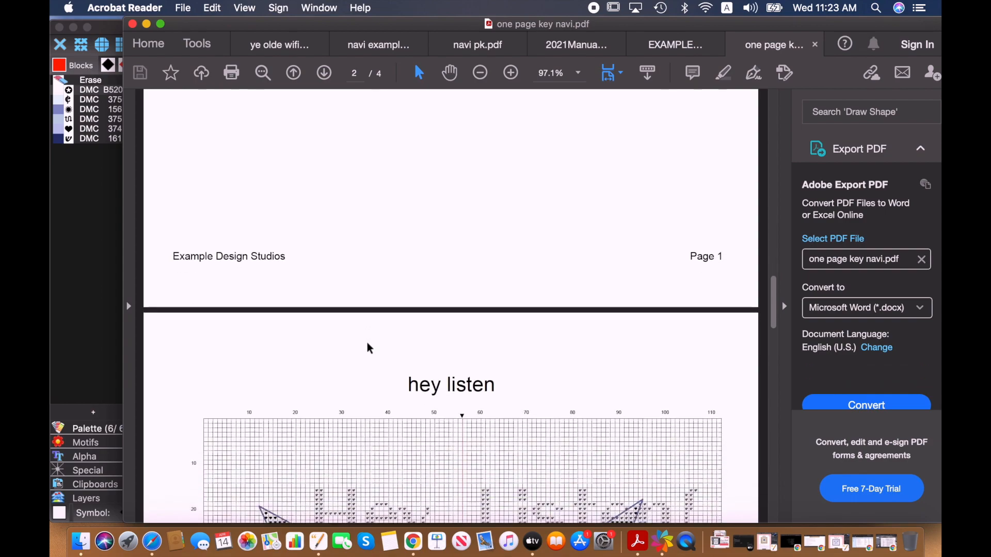
{"action": "scroll", "coordinate": [367, 342], "scroll_direction": "down", "scroll_amount": 10}
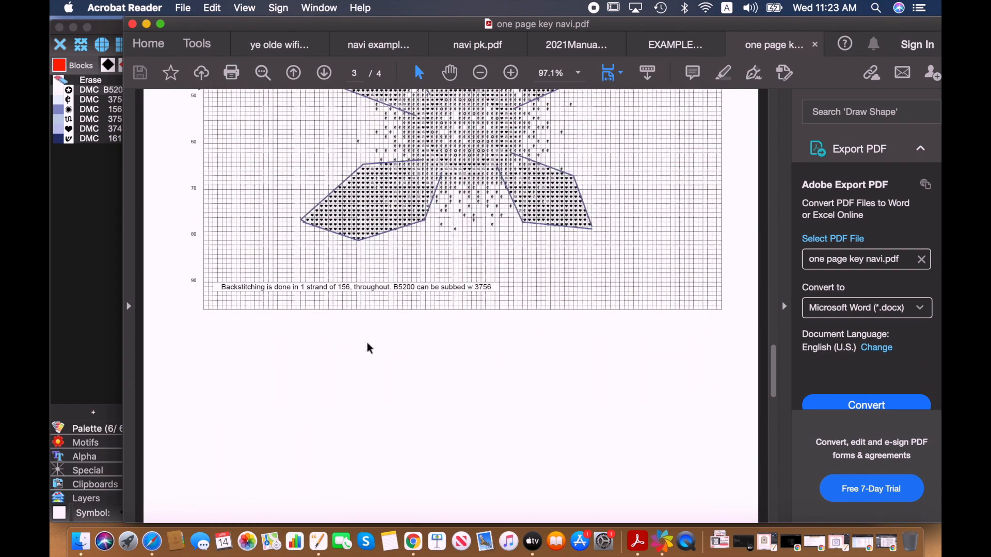
{"action": "scroll", "coordinate": [368, 343], "scroll_direction": "down", "scroll_amount": 10}
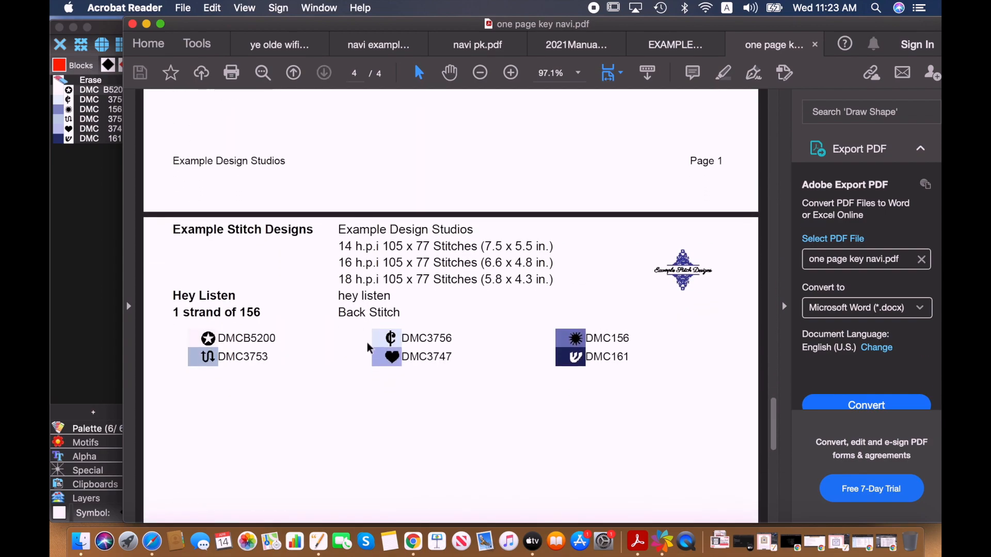
{"action": "scroll", "coordinate": [368, 344], "scroll_direction": "down", "scroll_amount": 1}
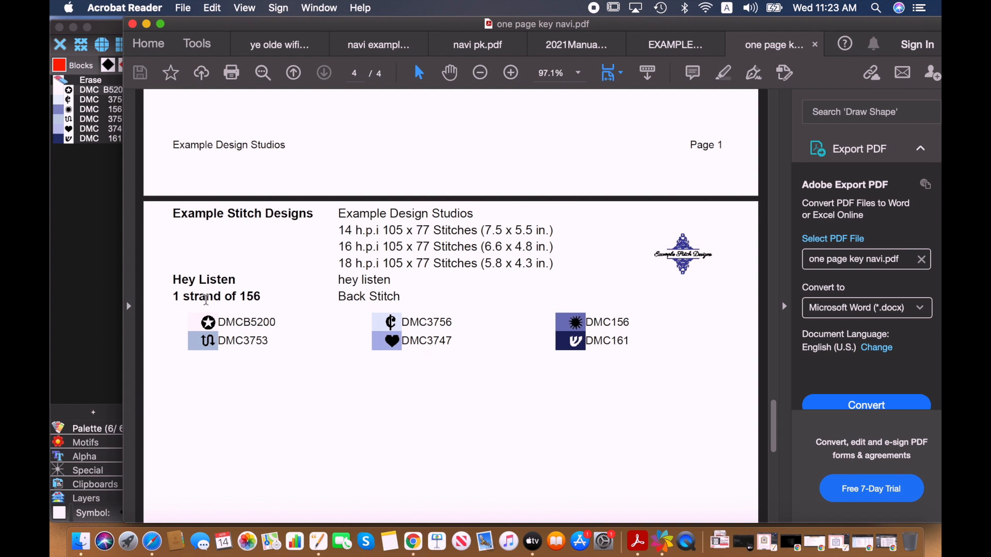
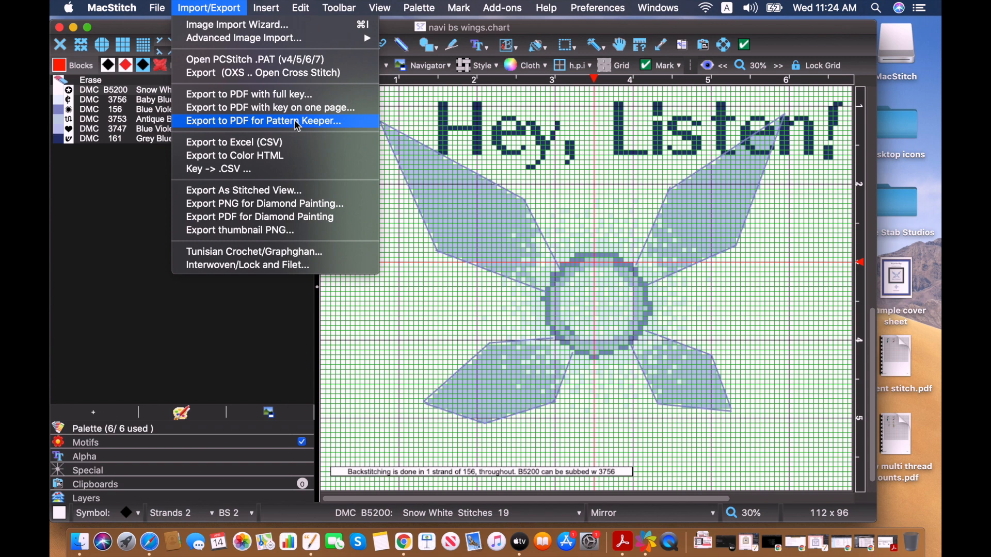
Export the chart as a PDF for Pattern Keeper and save it to the Desktop as "pattern keeper fairy".
{"action": "left_click", "coordinate": [298, 126]}
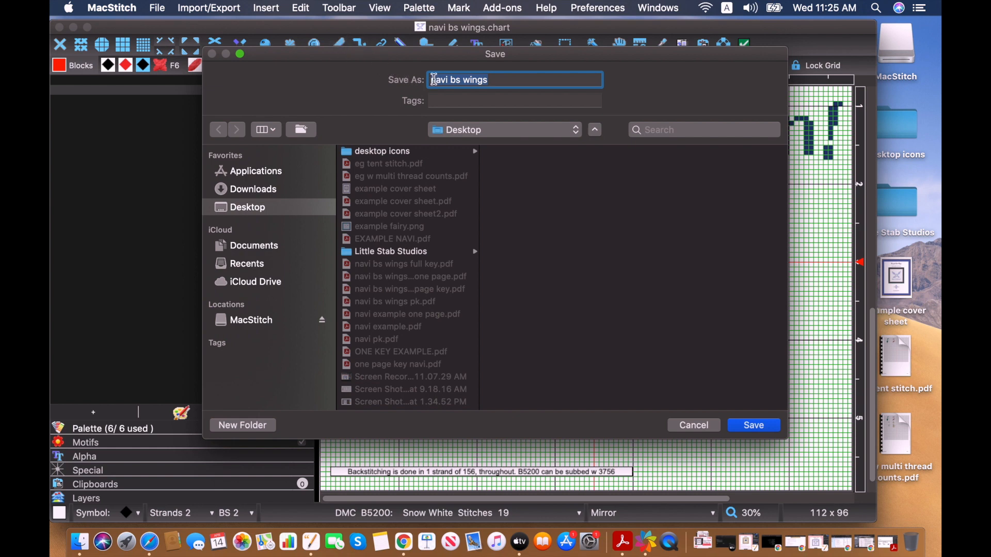
{"action": "left_click", "coordinate": [527, 77]}
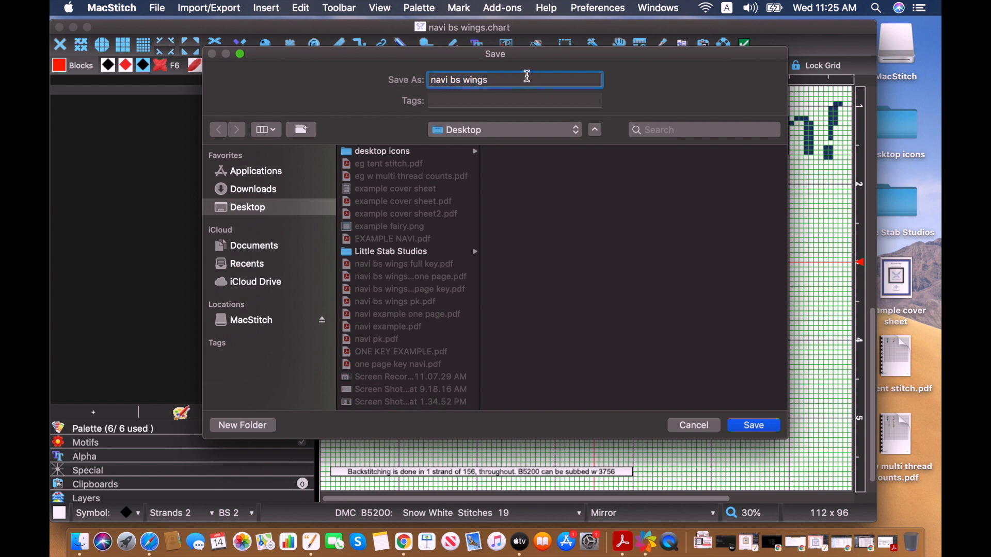
{"action": "key", "text": "BackSpace"}
{"action": "key", "text": "BackSpace"}
{"action": "key", "text": "BackSpace"}
{"action": "key", "text": "BackSpace"}
{"action": "key", "text": "BackSpace"}
{"action": "key", "text": "BackSpace"}
{"action": "key", "text": "BackSpace"}
{"action": "key", "text": "BackSpace"}
{"action": "key", "text": "BackSpace"}
{"action": "key", "text": "BackSpace"}
{"action": "key", "text": "BackSpace"}
{"action": "key", "text": "BackSpace"}
{"action": "key", "text": "BackSpace"}
{"action": "key", "text": "BackSpace"}
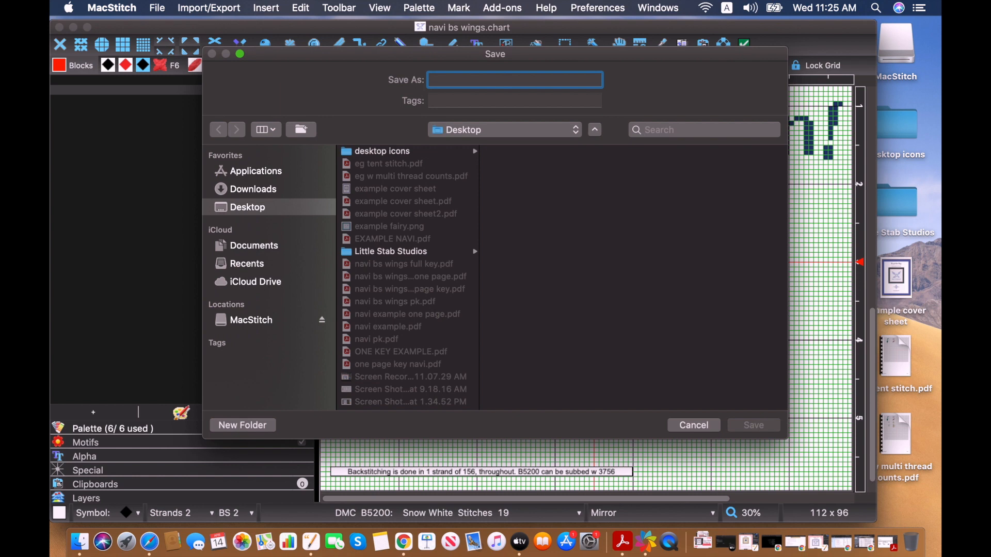
{"action": "type", "text": "pattern keep"}
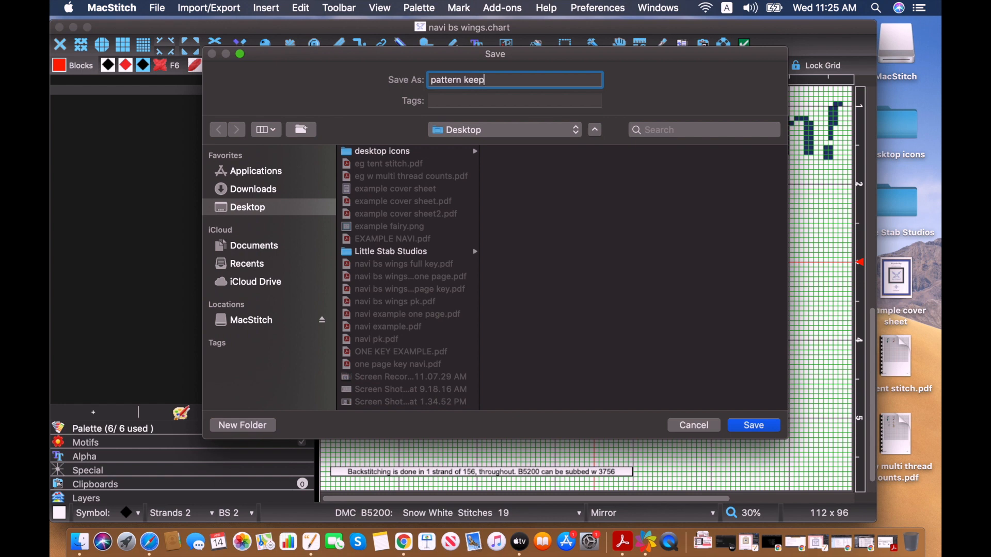
{"action": "type", "text": "er "}
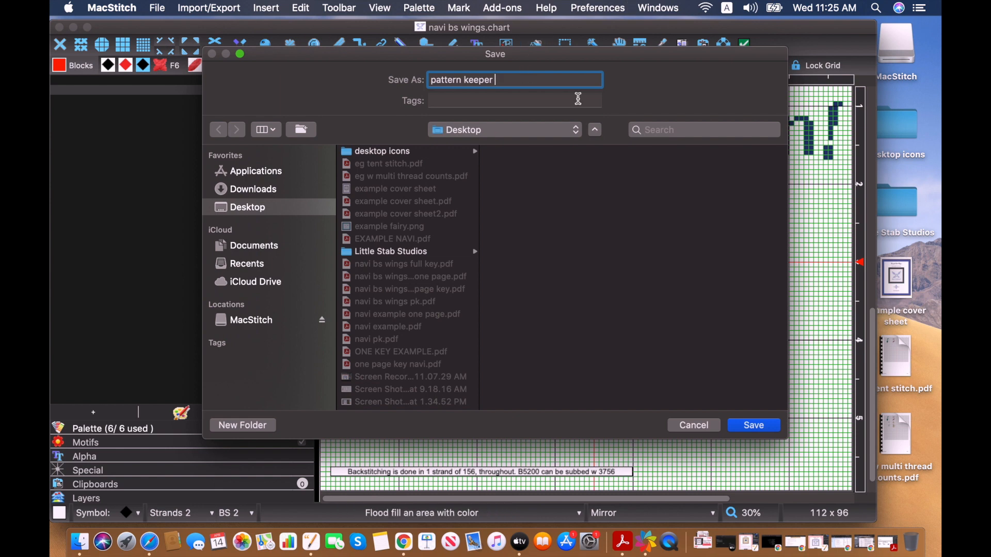
{"action": "type", "text": "fairu"}
{"action": "key", "text": "BackSpace"}
{"action": "type", "text": "y"}
{"action": "left_click", "coordinate": [755, 425]}
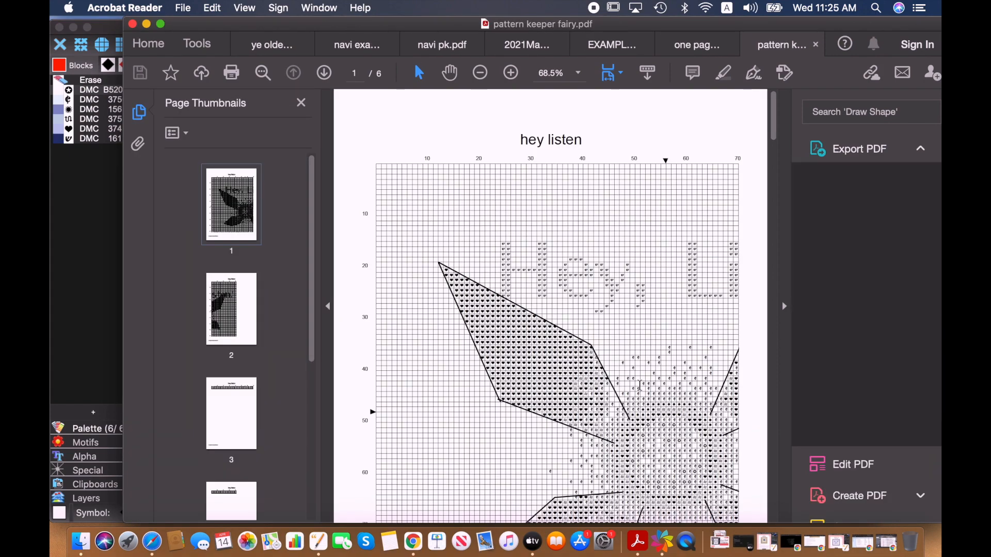
Examine how the symbol chart, backstitch lines and text note are split across the chart pages of the exported PDF.
{"action": "scroll", "coordinate": [639, 385], "scroll_direction": "down", "scroll_amount": 5}
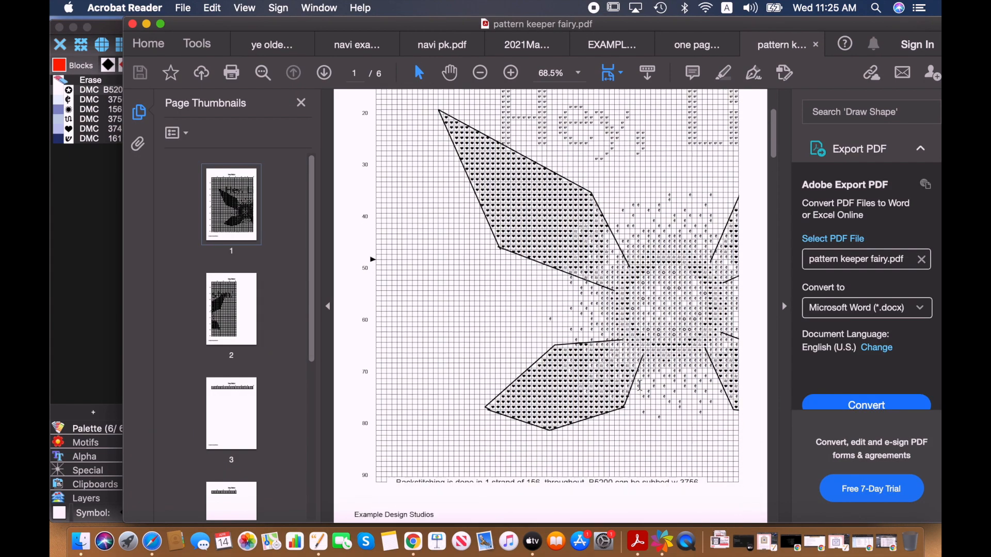
{"action": "scroll", "coordinate": [640, 385], "scroll_direction": "down", "scroll_amount": 2}
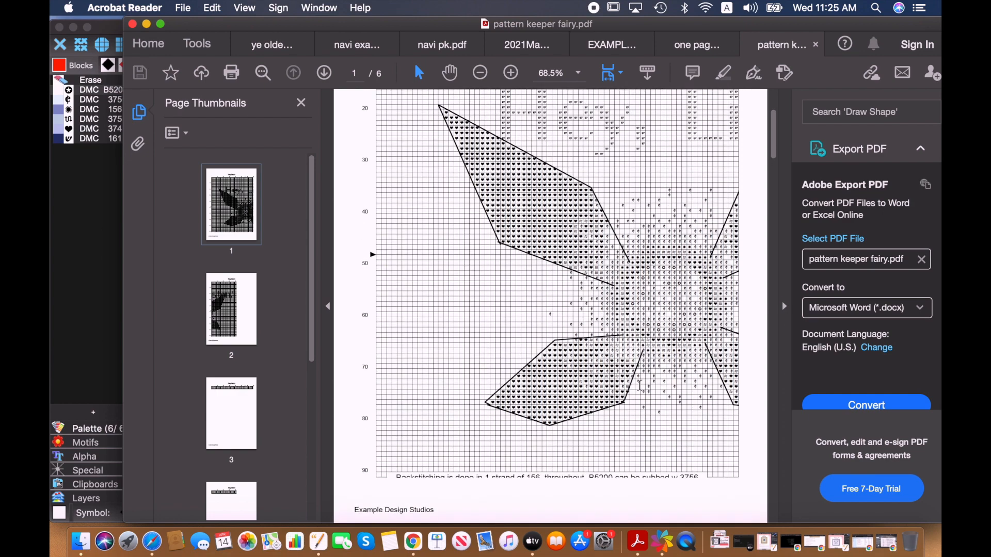
{"action": "scroll", "coordinate": [641, 392], "scroll_direction": "up", "scroll_amount": 3}
{"action": "scroll", "coordinate": [645, 485], "scroll_direction": "down", "scroll_amount": 10}
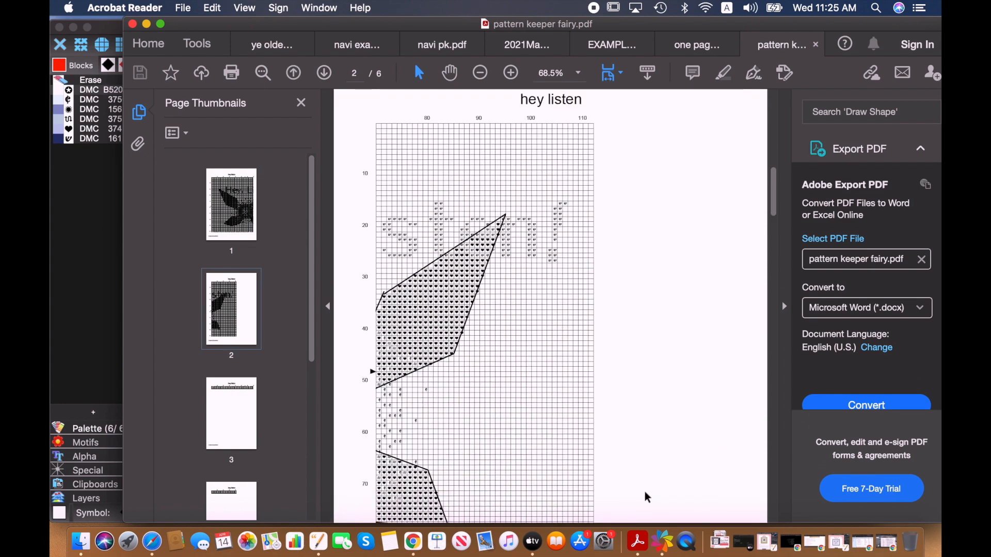
{"action": "scroll", "coordinate": [647, 497], "scroll_direction": "down", "scroll_amount": 10}
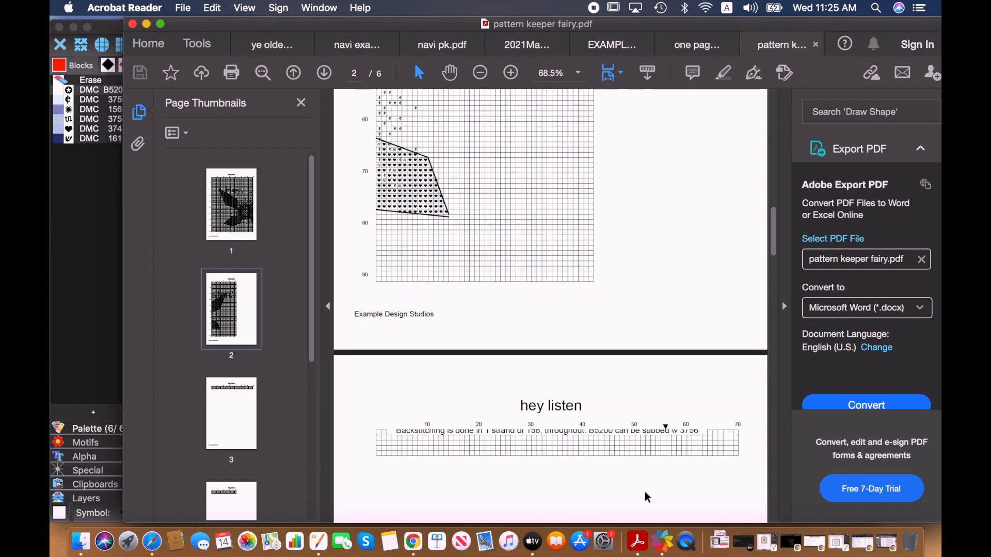
{"action": "scroll", "coordinate": [645, 503], "scroll_direction": "down", "scroll_amount": 5}
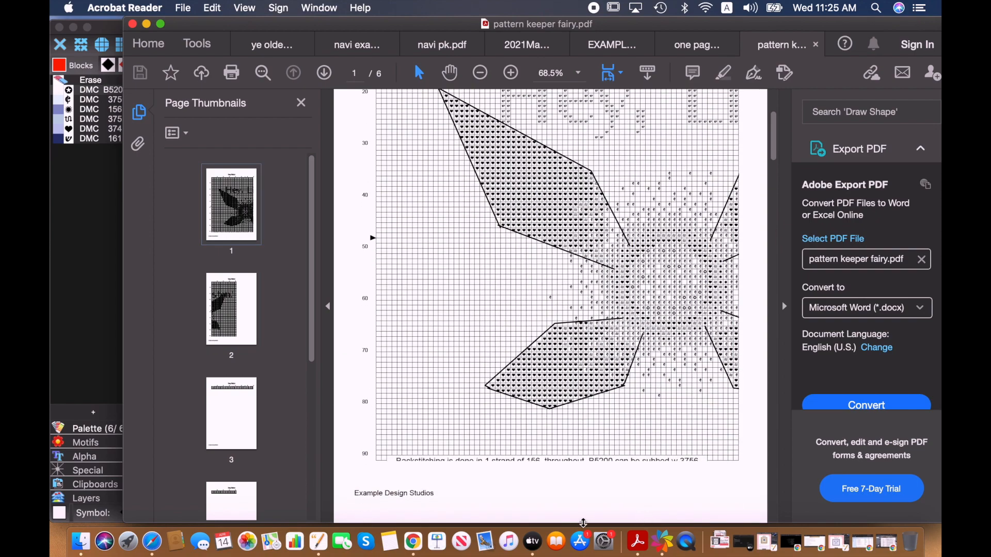
{"action": "scroll", "coordinate": [583, 523], "scroll_direction": "up", "scroll_amount": 4}
{"action": "scroll", "coordinate": [583, 522], "scroll_direction": "down", "scroll_amount": 3}
{"action": "scroll", "coordinate": [521, 353], "scroll_direction": "up", "scroll_amount": 4}
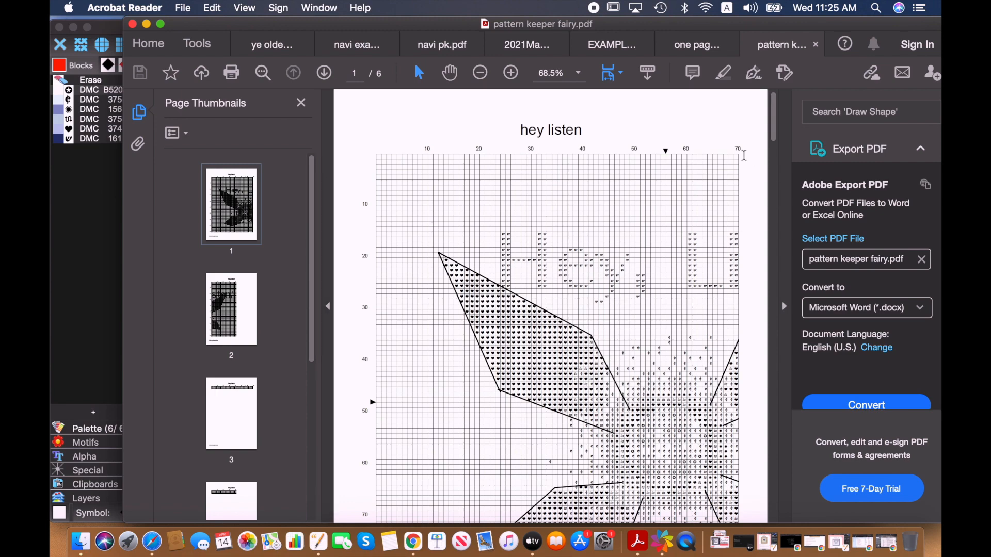
{"action": "scroll", "coordinate": [505, 146], "scroll_direction": "down", "scroll_amount": 6}
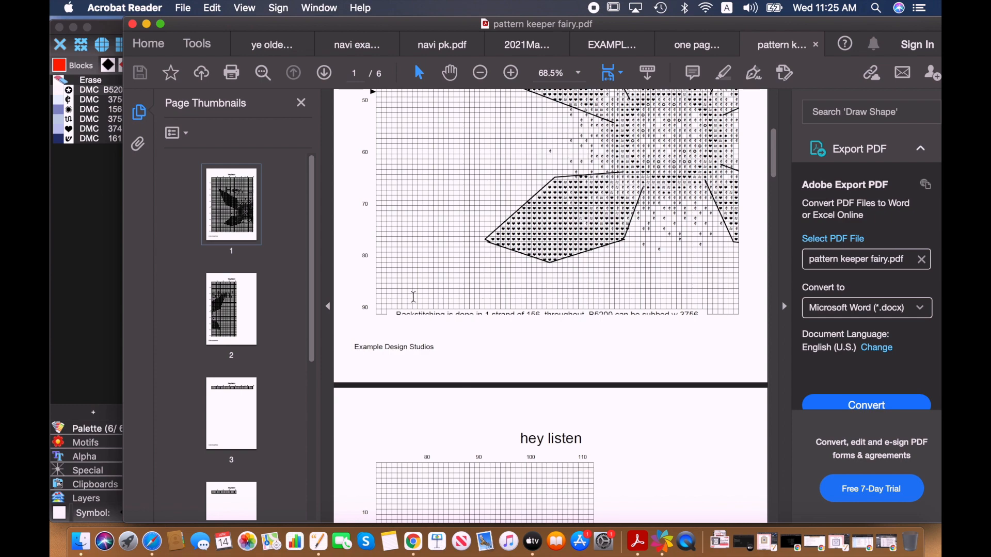
{"action": "scroll", "coordinate": [414, 296], "scroll_direction": "down", "scroll_amount": 10}
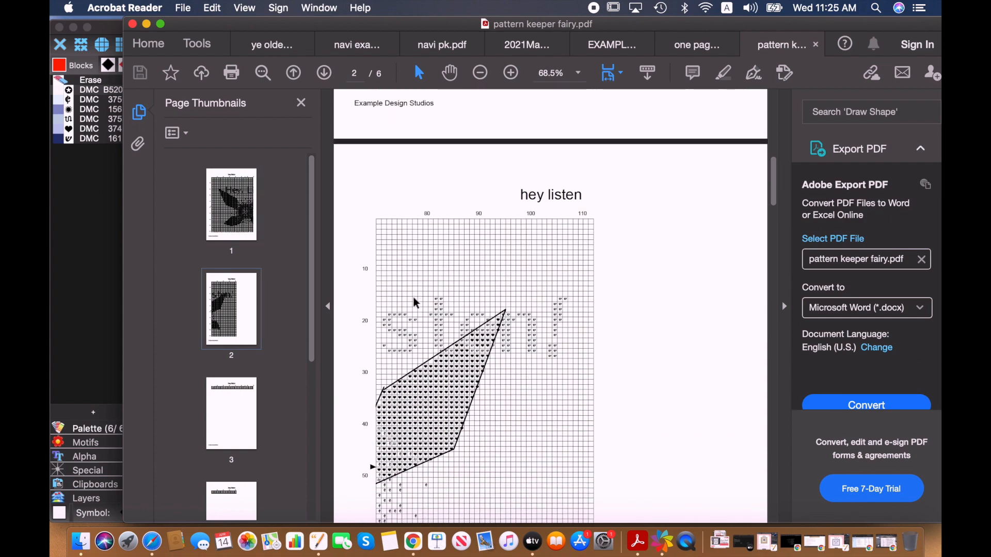
{"action": "scroll", "coordinate": [414, 297], "scroll_direction": "down", "scroll_amount": 8}
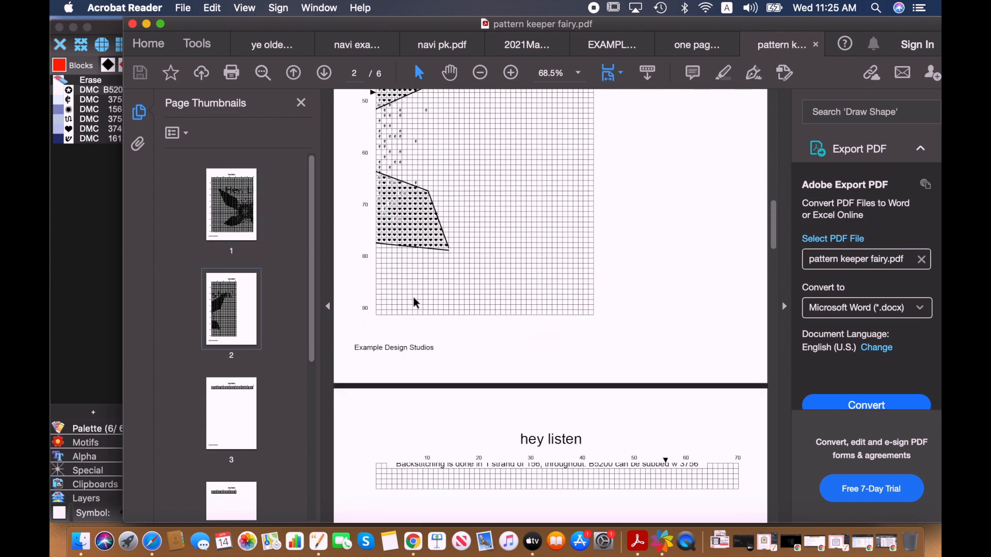
{"action": "scroll", "coordinate": [413, 297], "scroll_direction": "down", "scroll_amount": 8}
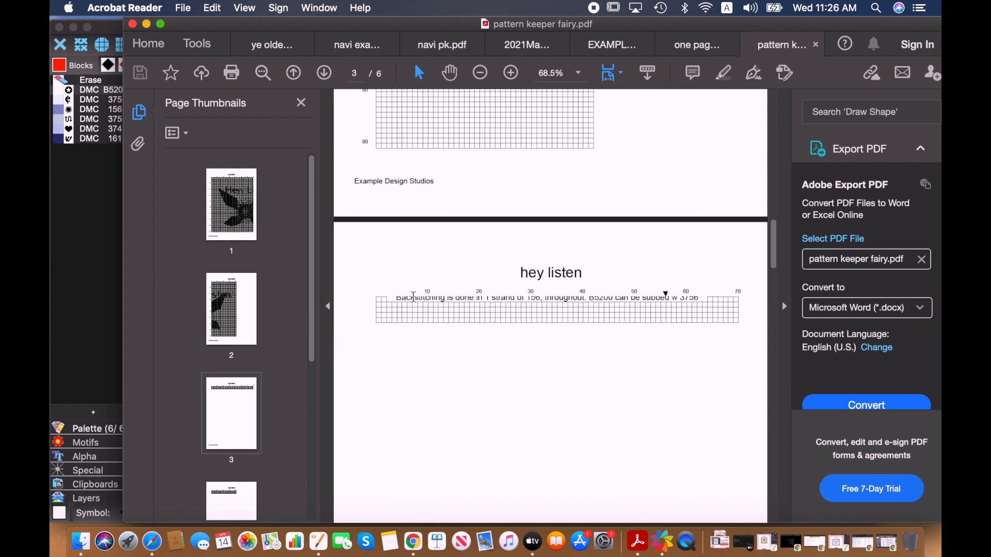
{"action": "scroll", "coordinate": [416, 304], "scroll_direction": "down", "scroll_amount": 8}
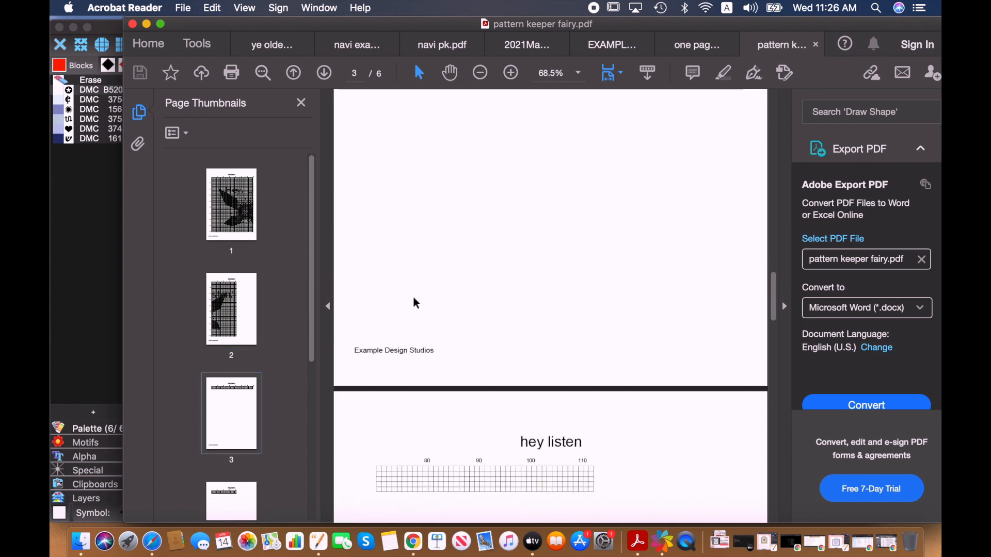
Examine the thread key table and the finished sizes and notes page, comparing them with the preceding chart pages.
{"action": "scroll", "coordinate": [416, 304], "scroll_direction": "down", "scroll_amount": 8}
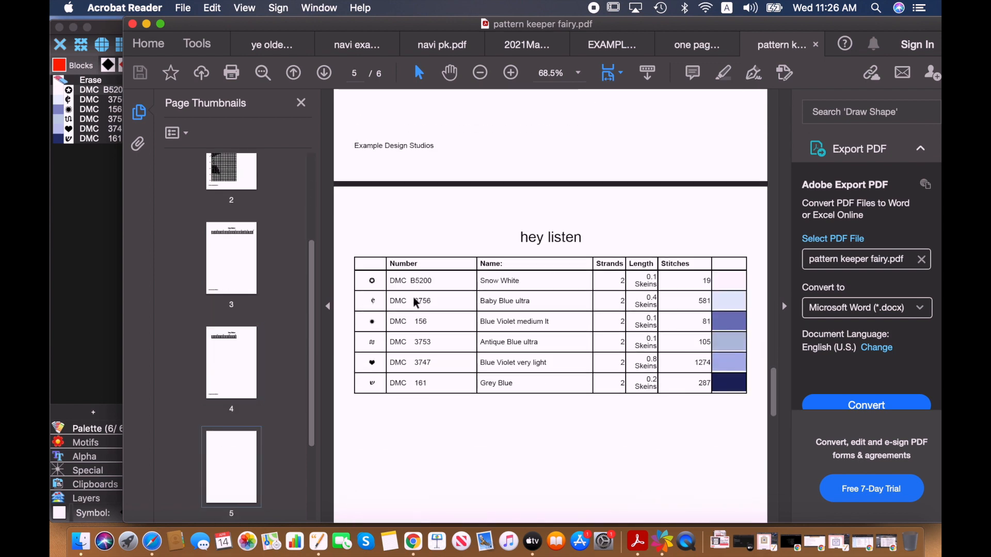
{"action": "scroll", "coordinate": [416, 304], "scroll_direction": "down", "scroll_amount": 2}
{"action": "scroll", "coordinate": [416, 303], "scroll_direction": "up", "scroll_amount": 10}
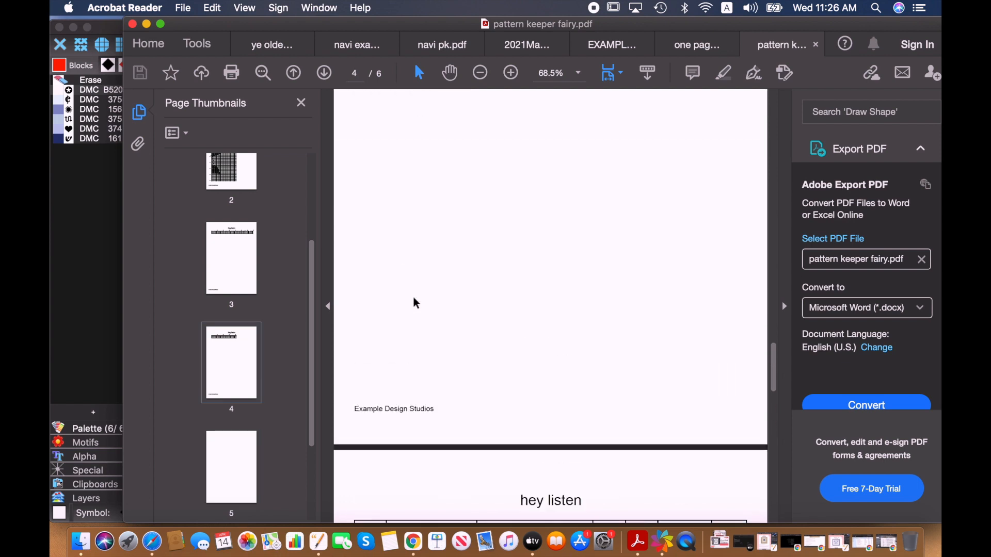
{"action": "scroll", "coordinate": [416, 304], "scroll_direction": "up", "scroll_amount": 10}
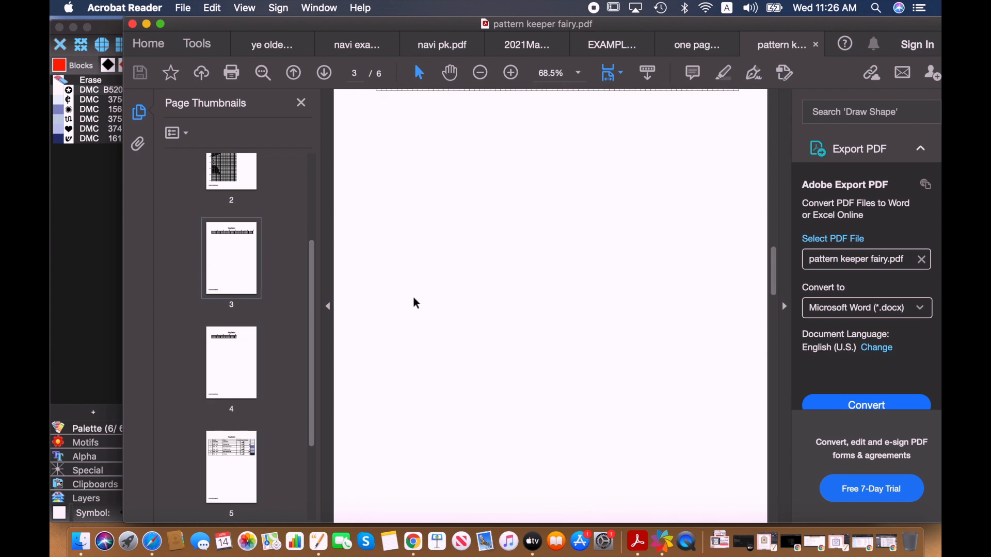
{"action": "scroll", "coordinate": [416, 303], "scroll_direction": "up", "scroll_amount": 10}
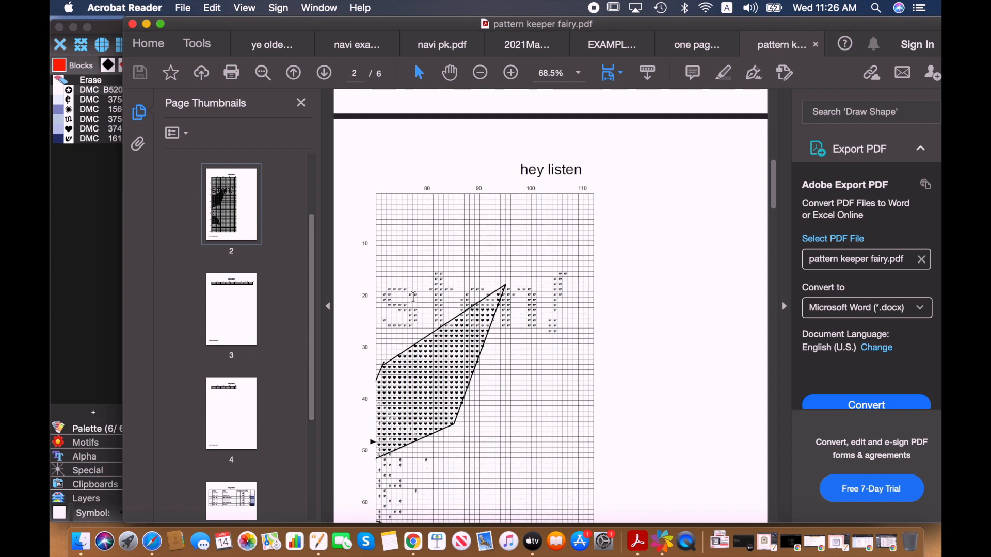
{"action": "scroll", "coordinate": [414, 299], "scroll_direction": "down", "scroll_amount": 6}
{"action": "scroll", "coordinate": [413, 296], "scroll_direction": "down", "scroll_amount": 15}
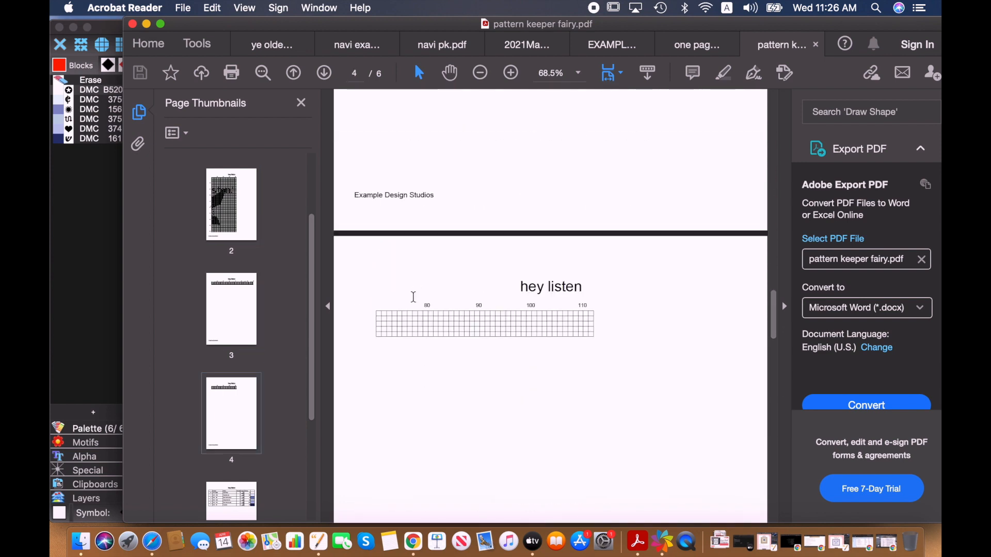
{"action": "scroll", "coordinate": [416, 304], "scroll_direction": "down", "scroll_amount": 15}
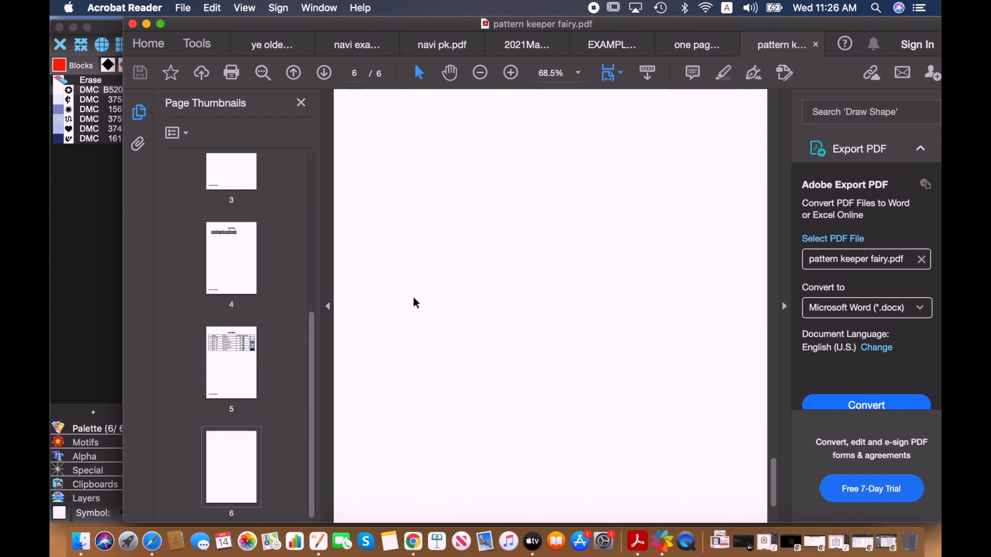
{"action": "scroll", "coordinate": [416, 304], "scroll_direction": "up", "scroll_amount": 10}
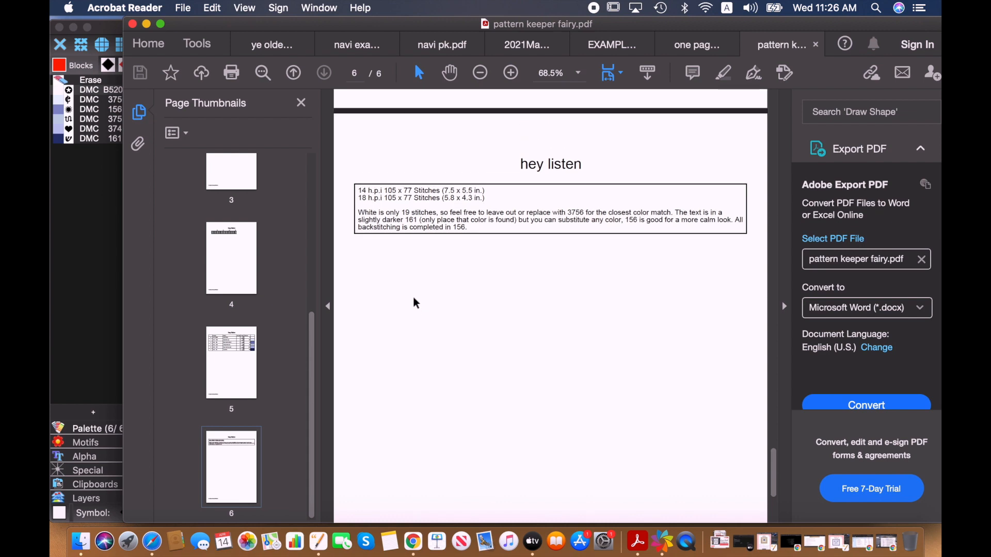
{"action": "scroll", "coordinate": [416, 303], "scroll_direction": "up", "scroll_amount": 10}
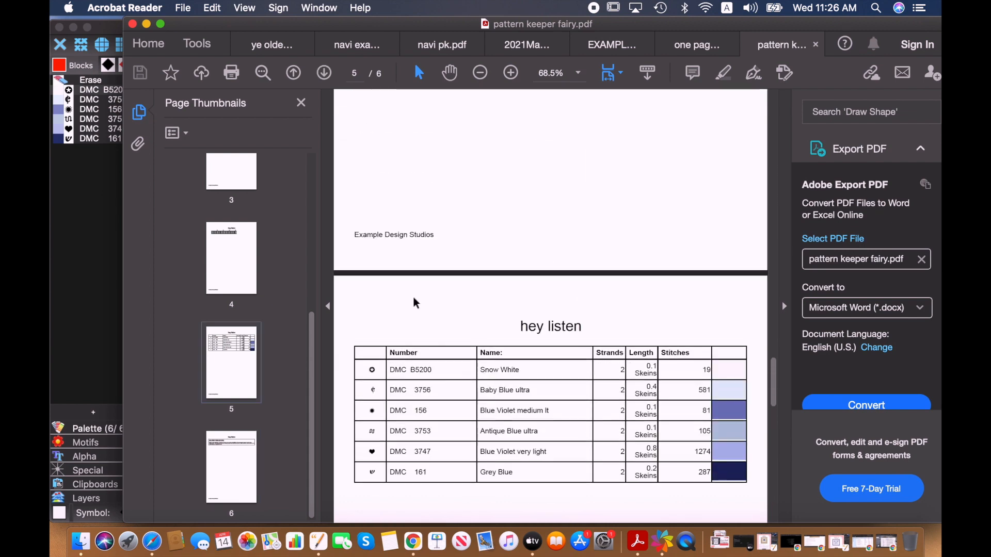
{"action": "scroll", "coordinate": [416, 303], "scroll_direction": "down", "scroll_amount": 1}
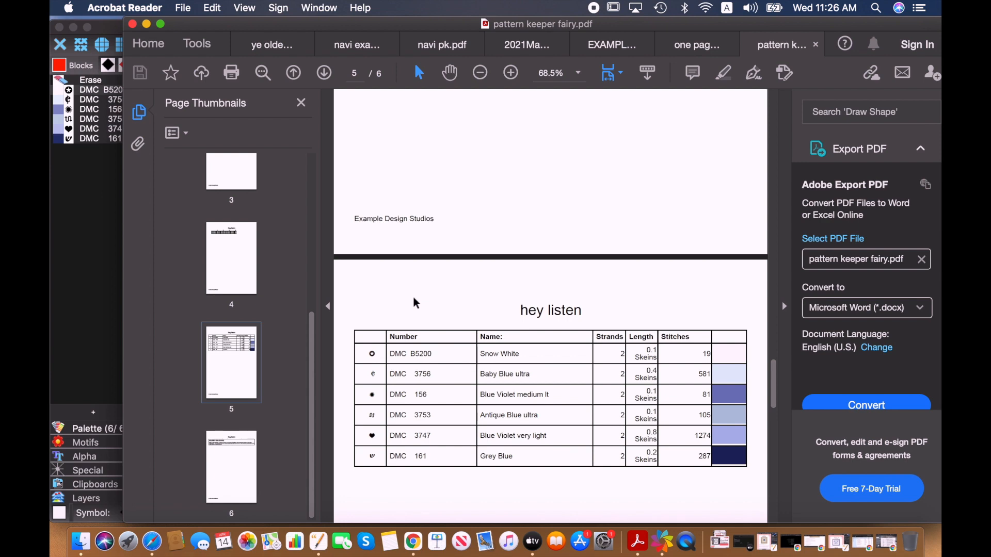
{"action": "scroll", "coordinate": [416, 303], "scroll_direction": "down", "scroll_amount": 1}
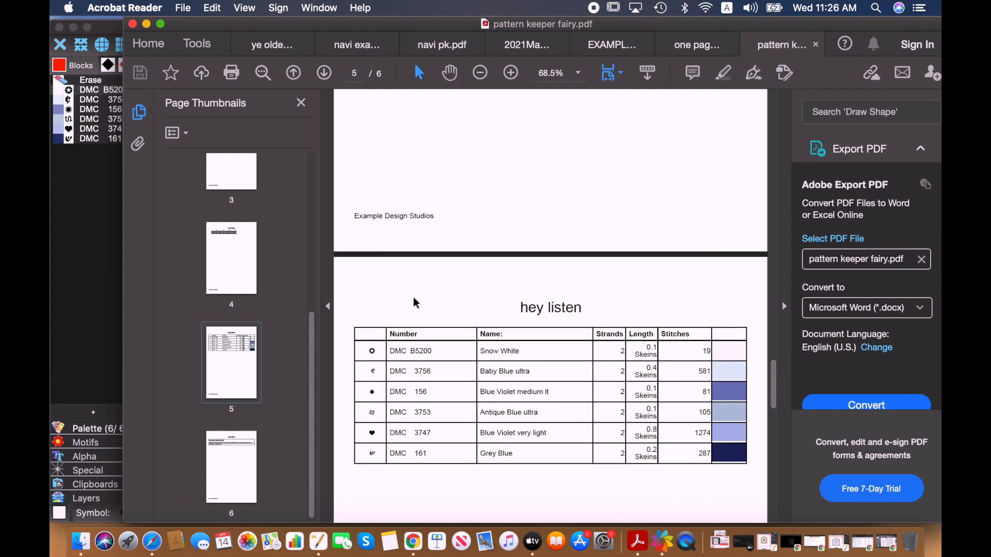
{"action": "scroll", "coordinate": [416, 303], "scroll_direction": "down", "scroll_amount": 4}
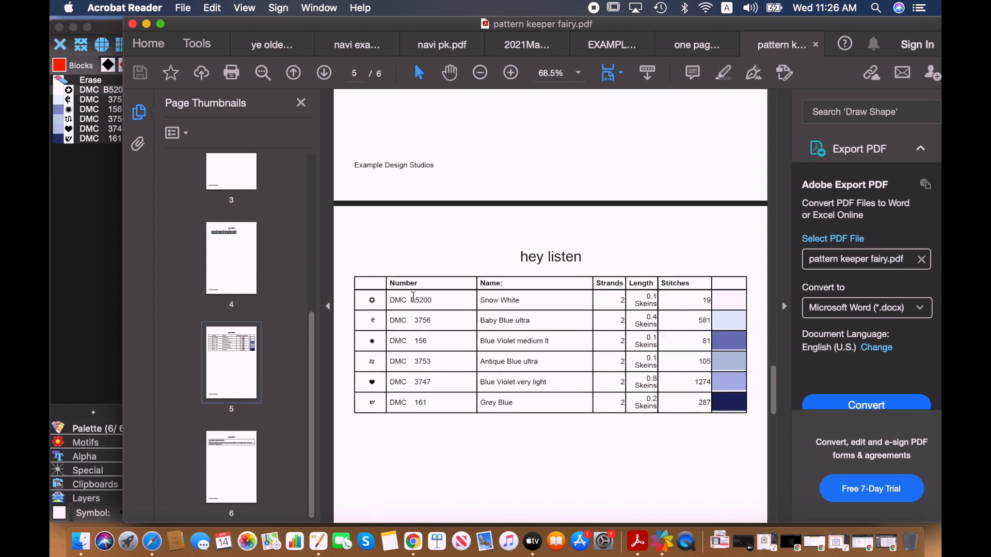
{"action": "scroll", "coordinate": [414, 297], "scroll_direction": "down", "scroll_amount": 4}
Review the exported pages again from the thread key back to the first chart page.
{"action": "scroll", "coordinate": [414, 297], "scroll_direction": "up", "scroll_amount": 12}
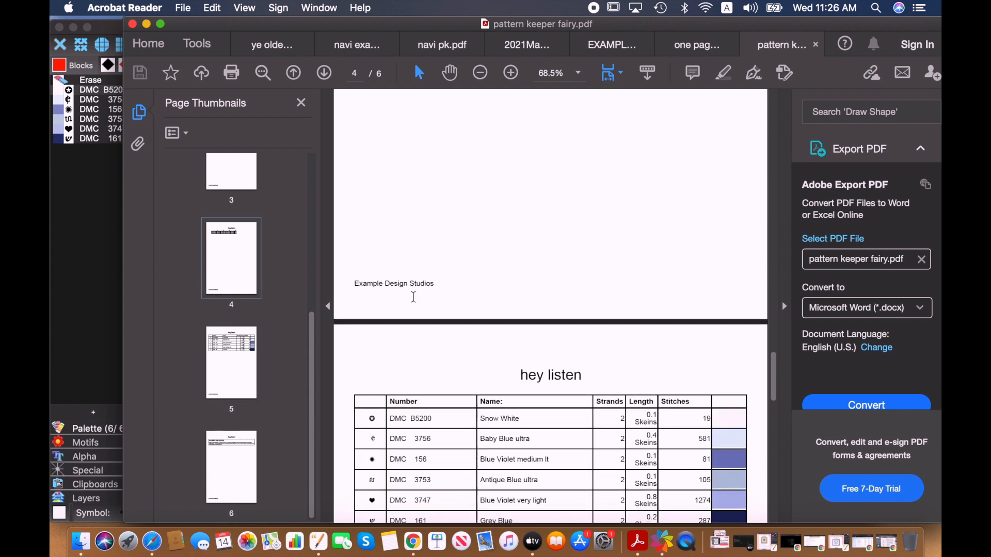
{"action": "scroll", "coordinate": [415, 299], "scroll_direction": "up", "scroll_amount": 3}
{"action": "scroll", "coordinate": [414, 304], "scroll_direction": "up", "scroll_amount": 15}
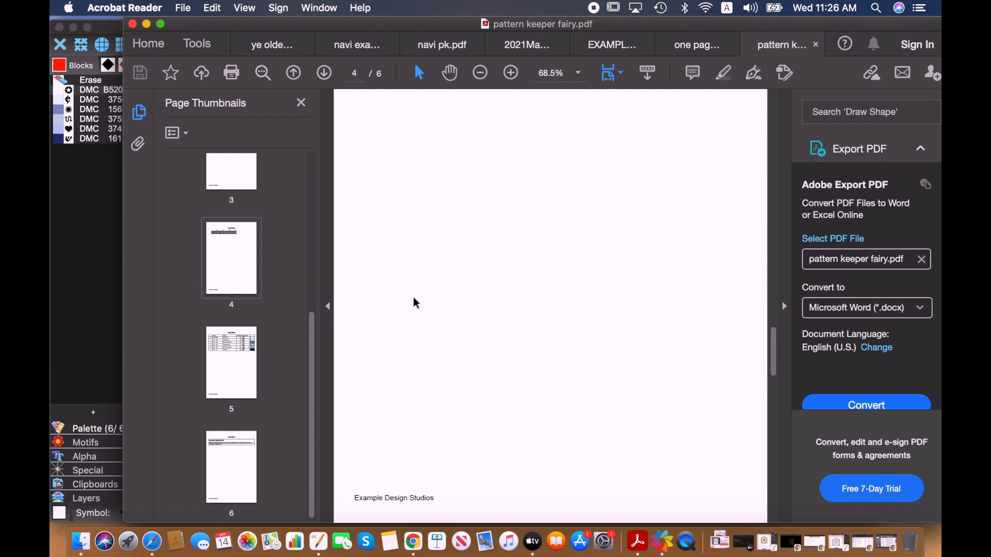
{"action": "scroll", "coordinate": [414, 304], "scroll_direction": "down", "scroll_amount": 20}
{"action": "scroll", "coordinate": [414, 303], "scroll_direction": "up", "scroll_amount": 15}
{"action": "scroll", "coordinate": [416, 303], "scroll_direction": "down", "scroll_amount": 10}
{"action": "scroll", "coordinate": [415, 303], "scroll_direction": "up", "scroll_amount": 20}
{"action": "scroll", "coordinate": [416, 304], "scroll_direction": "down", "scroll_amount": 15}
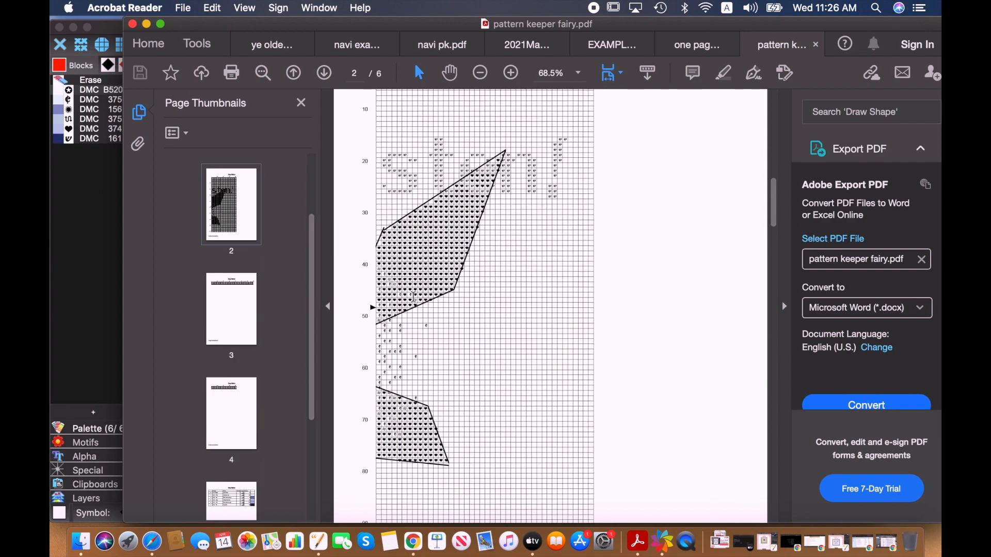
{"action": "scroll", "coordinate": [415, 303], "scroll_direction": "up", "scroll_amount": 15}
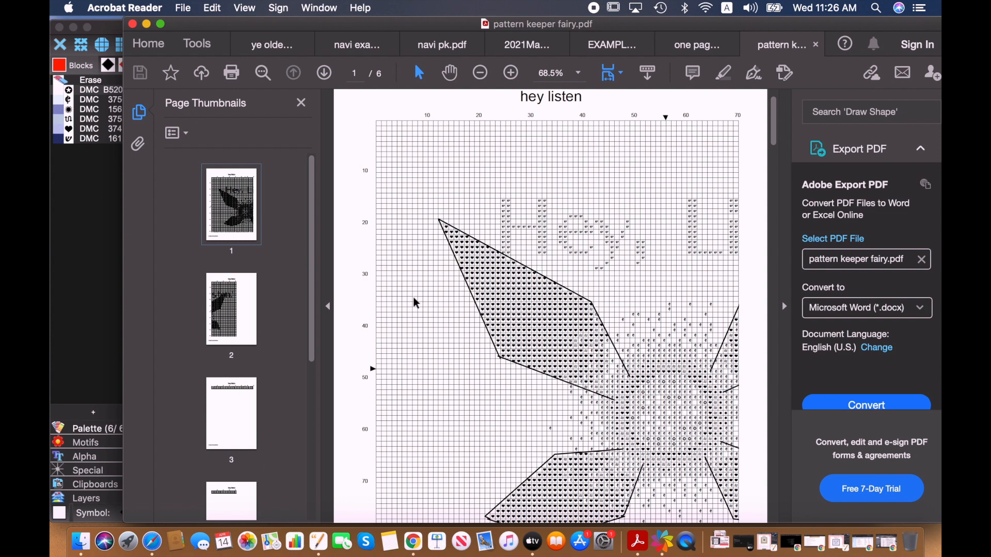
{"action": "scroll", "coordinate": [416, 304], "scroll_direction": "down", "scroll_amount": 1}
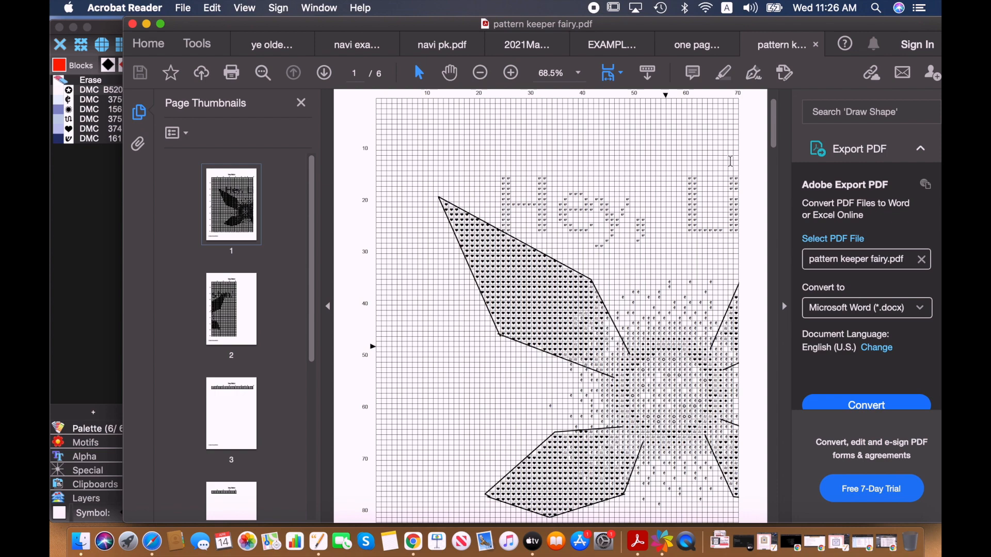
Look through the Pattern Keeper PDF from the first chart page to the finished sizes and notes page.
{"action": "scroll", "coordinate": [582, 243], "scroll_direction": "down", "scroll_amount": 3}
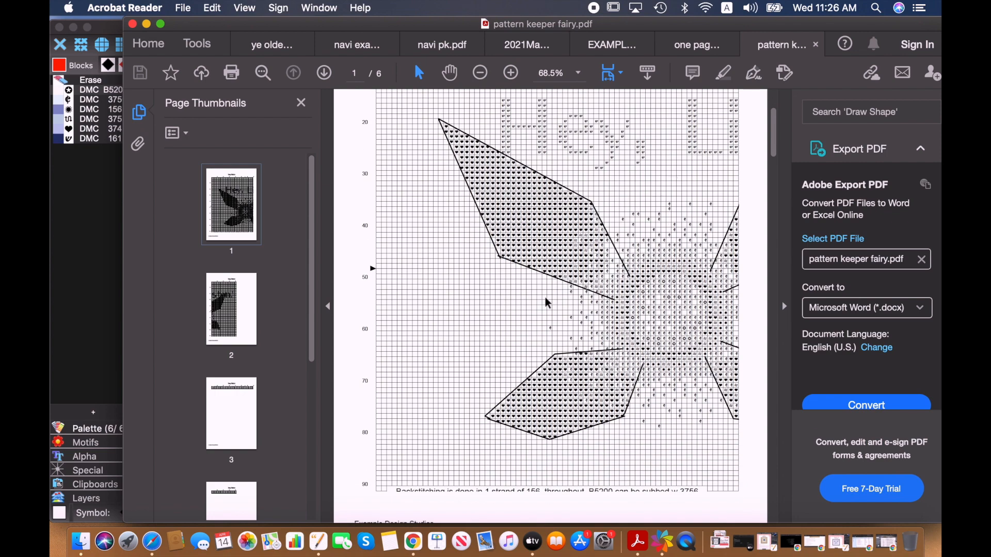
{"action": "scroll", "coordinate": [547, 303], "scroll_direction": "down", "scroll_amount": 1}
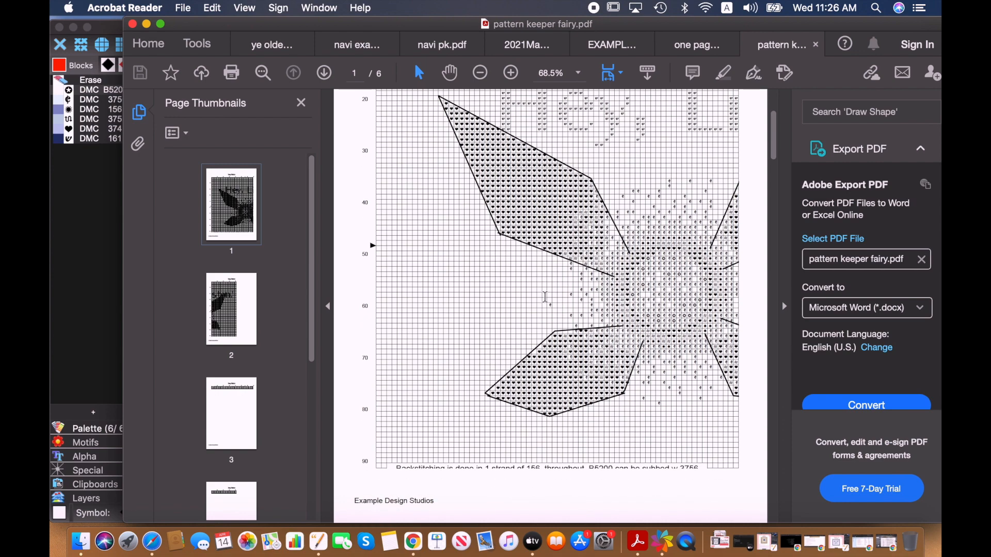
{"action": "scroll", "coordinate": [545, 296], "scroll_direction": "down", "scroll_amount": 15}
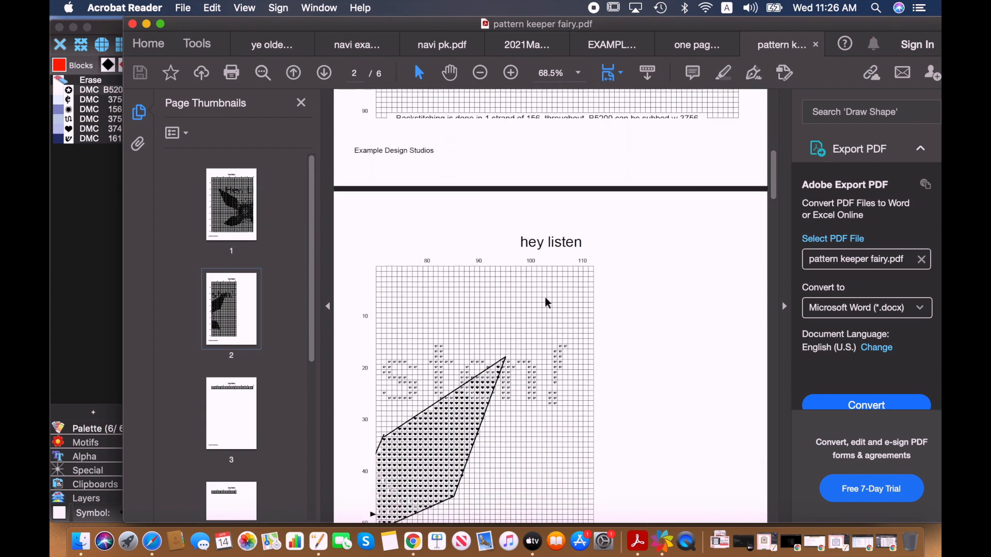
{"action": "scroll", "coordinate": [547, 303], "scroll_direction": "down", "scroll_amount": 15}
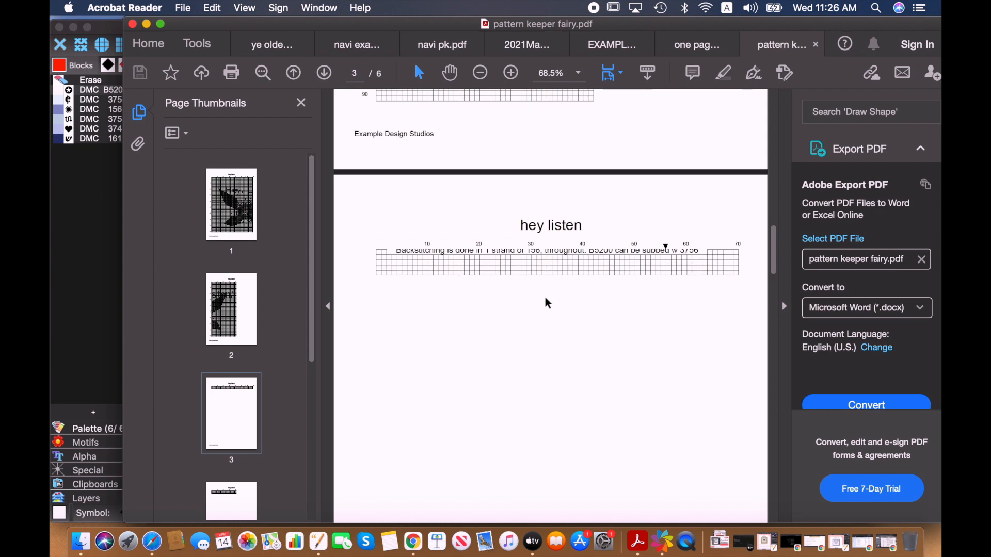
{"action": "scroll", "coordinate": [547, 303], "scroll_direction": "down", "scroll_amount": 15}
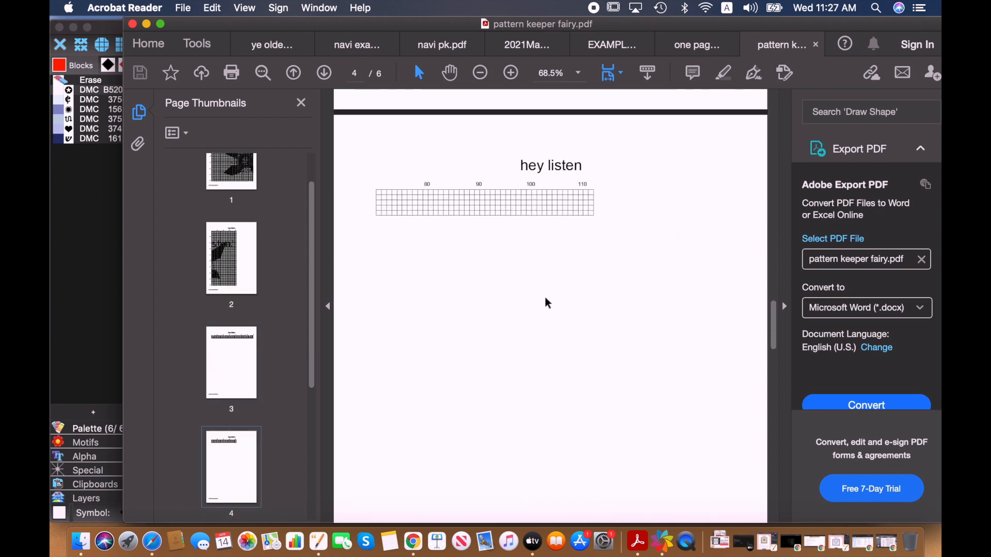
{"action": "scroll", "coordinate": [547, 303], "scroll_direction": "down", "scroll_amount": 15}
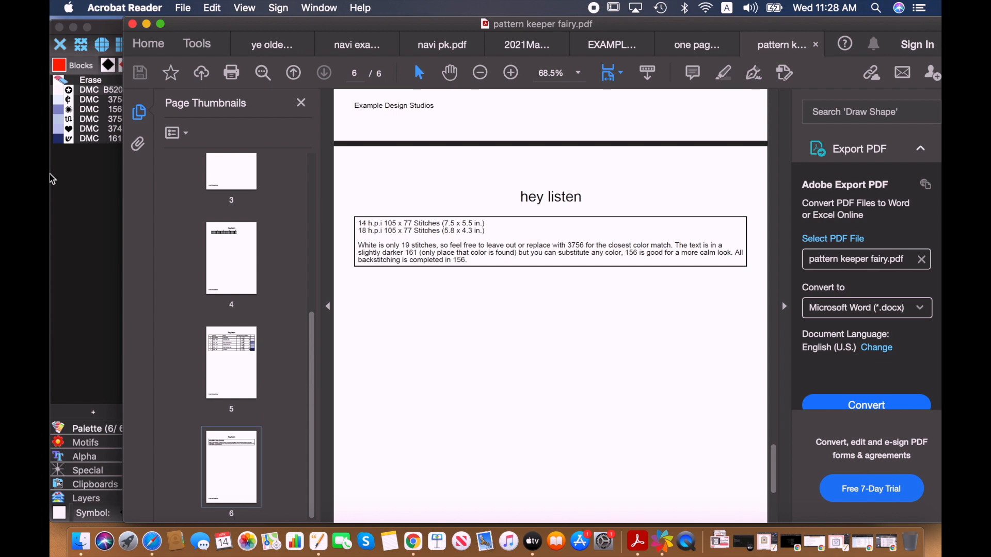
Switch to MacStitch, select the 69 × 7 stitch area around the backstitching note below the design, and erase the note.
{"action": "left_click", "coordinate": [81, 176]}
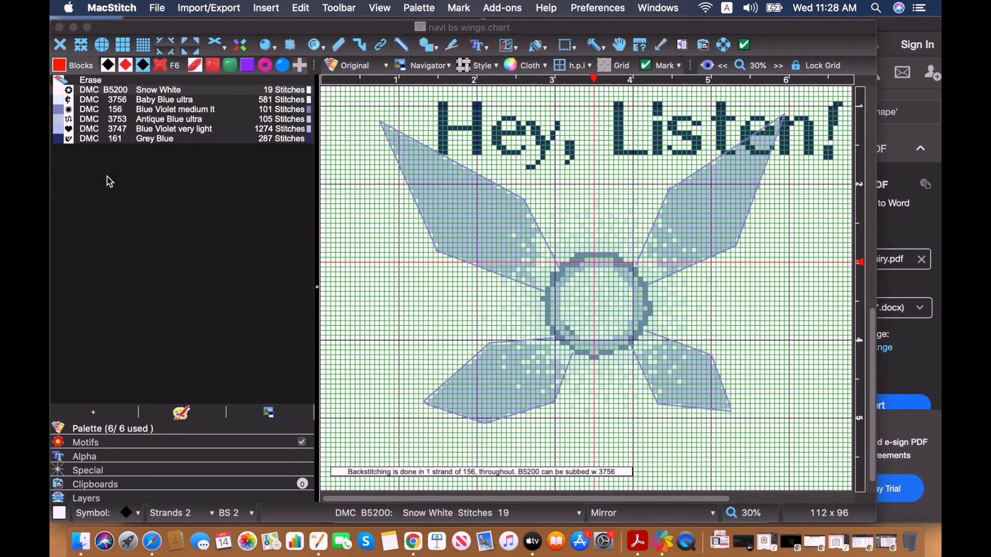
{"action": "left_click", "coordinate": [570, 46]}
{"action": "left_click", "coordinate": [607, 66]}
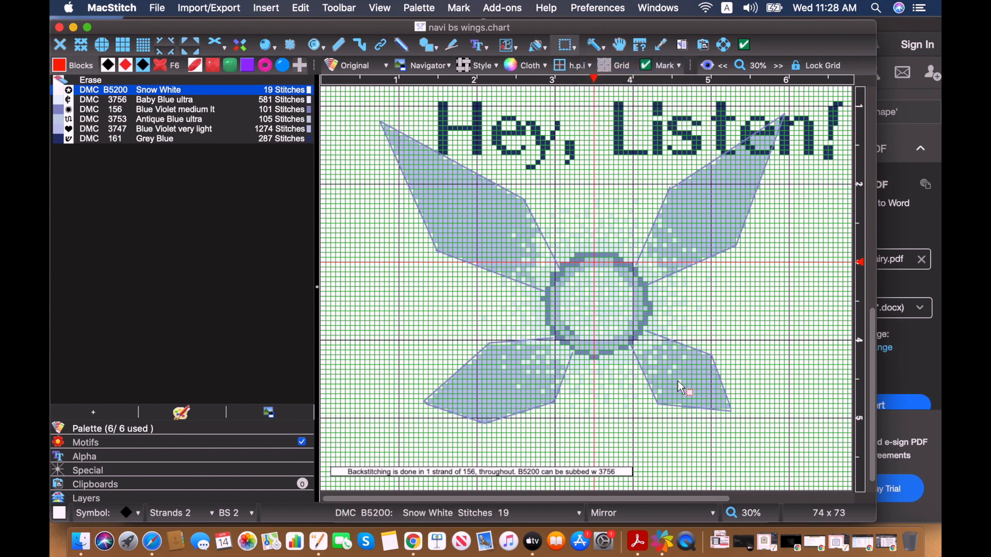
{"action": "left_click_drag", "start_coordinate": [660, 453], "coordinate": [321, 488]}
{"action": "left_click", "coordinate": [353, 497]}
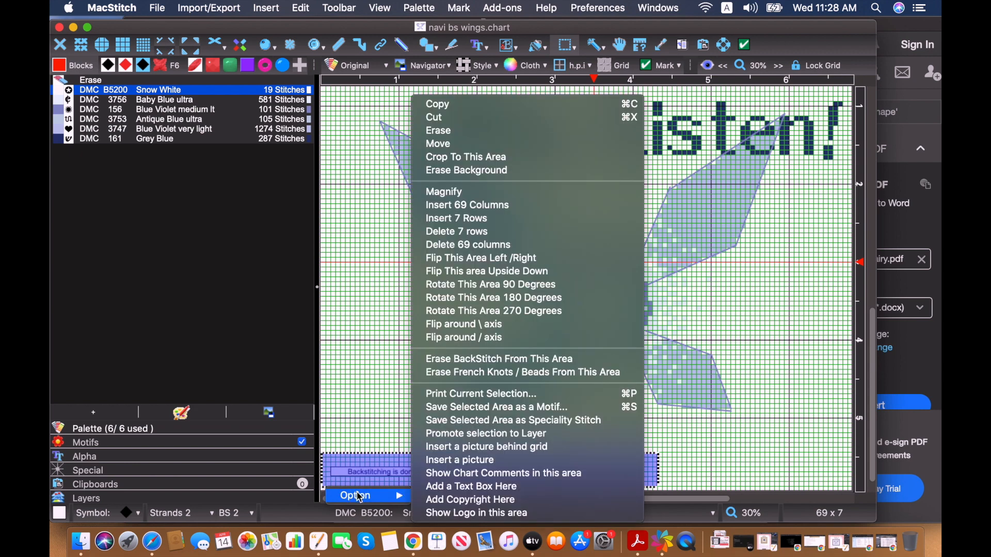
{"action": "left_click", "coordinate": [448, 145]}
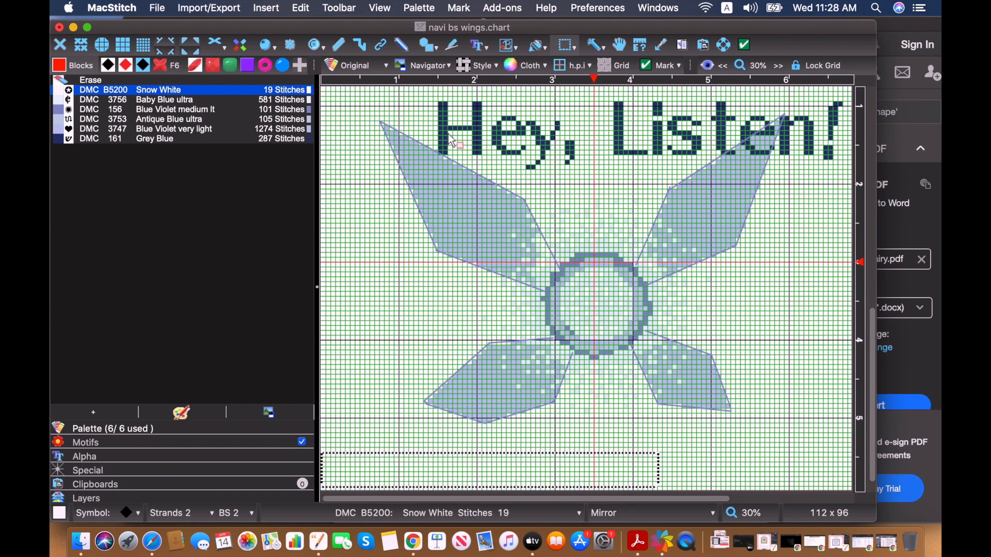
{"action": "left_click", "coordinate": [381, 8]}
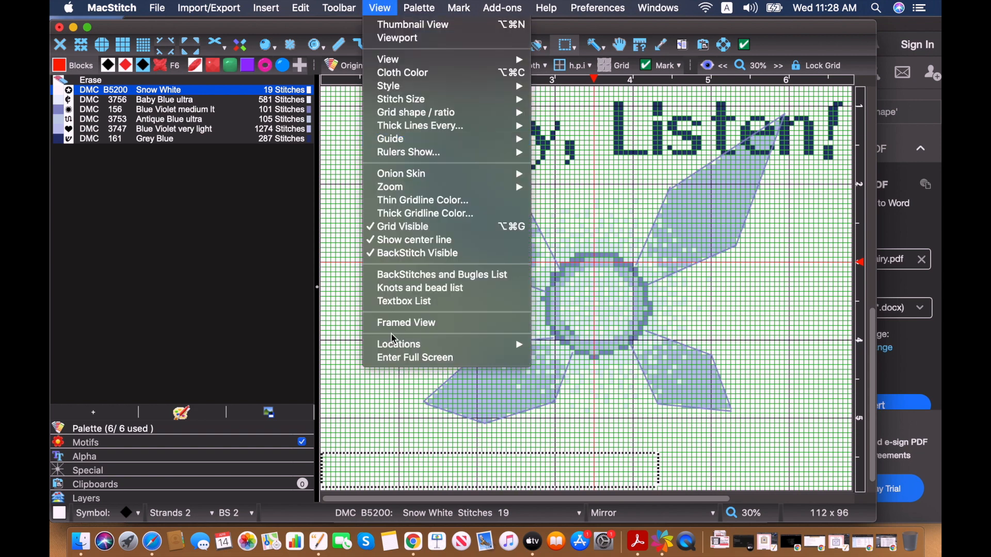
{"action": "left_click", "coordinate": [372, 7]}
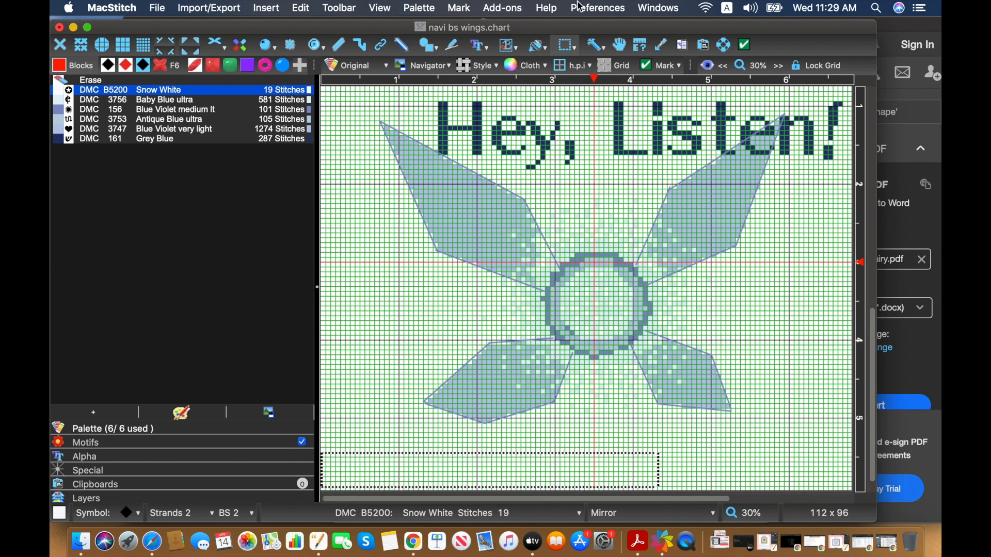
Open the MacStitch PDF manual and go back to its "Key (Full Key)" section on page 66.
{"action": "left_click", "coordinate": [594, 6]}
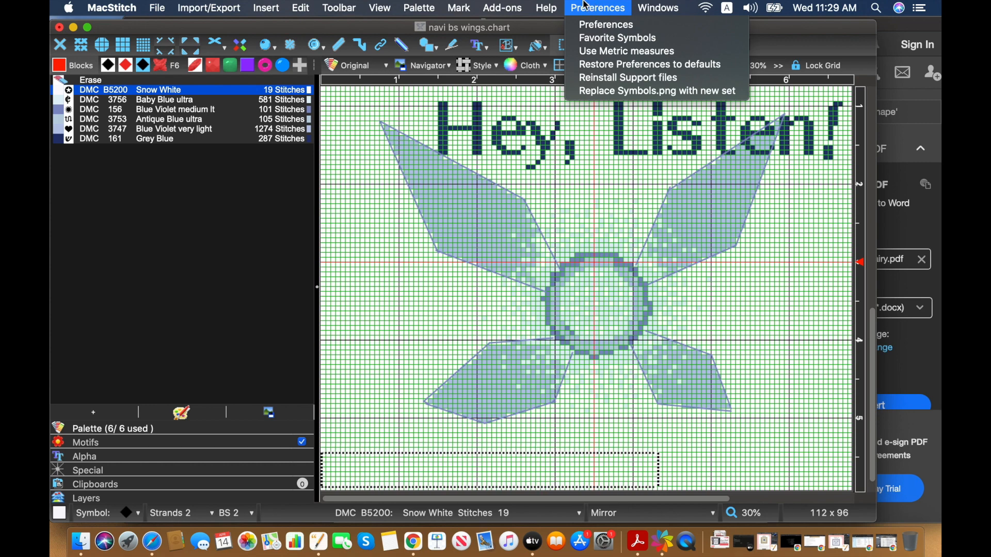
{"action": "mouse_move", "coordinate": [552, 8]}
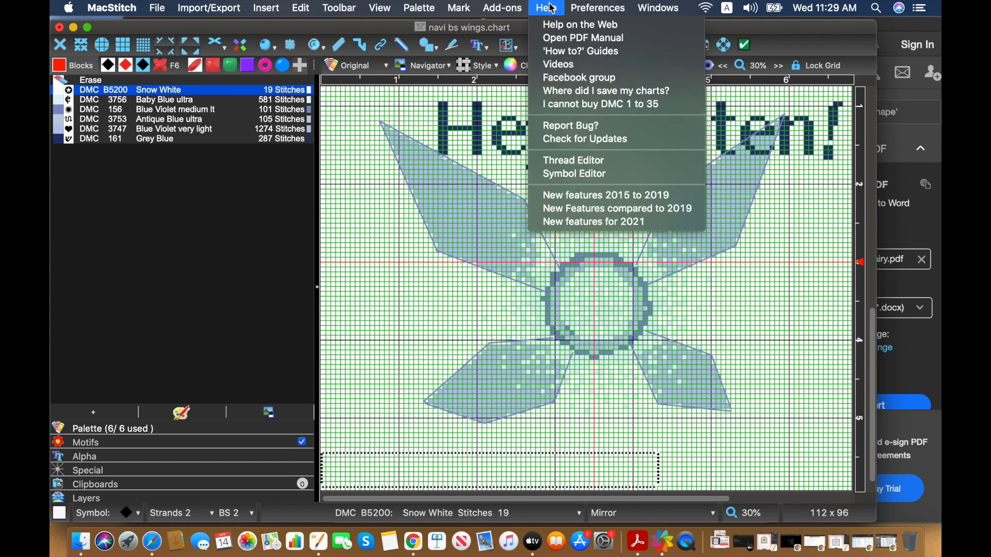
{"action": "left_click", "coordinate": [559, 39]}
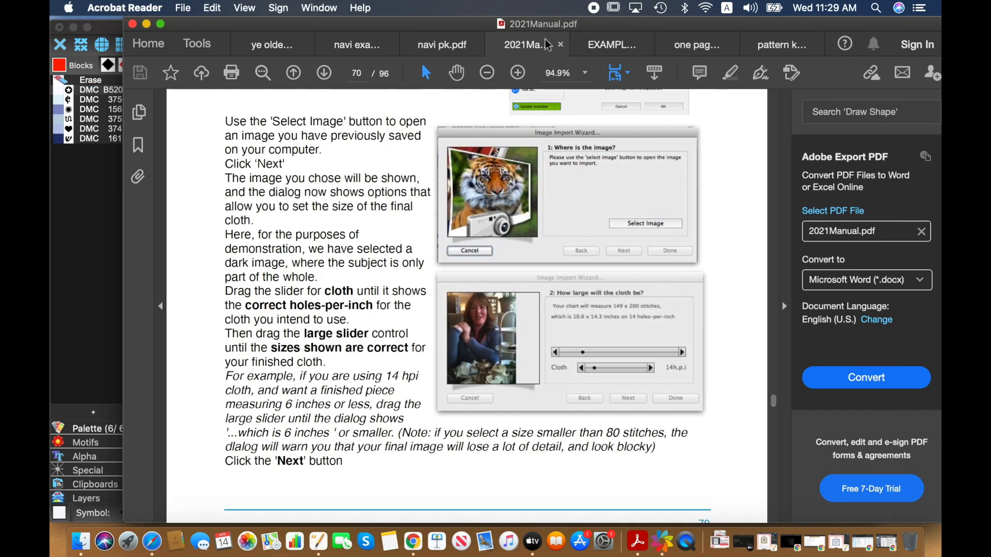
{"action": "scroll", "coordinate": [423, 212], "scroll_direction": "up", "scroll_amount": 15}
{"action": "scroll", "coordinate": [423, 212], "scroll_direction": "up", "scroll_amount": 20}
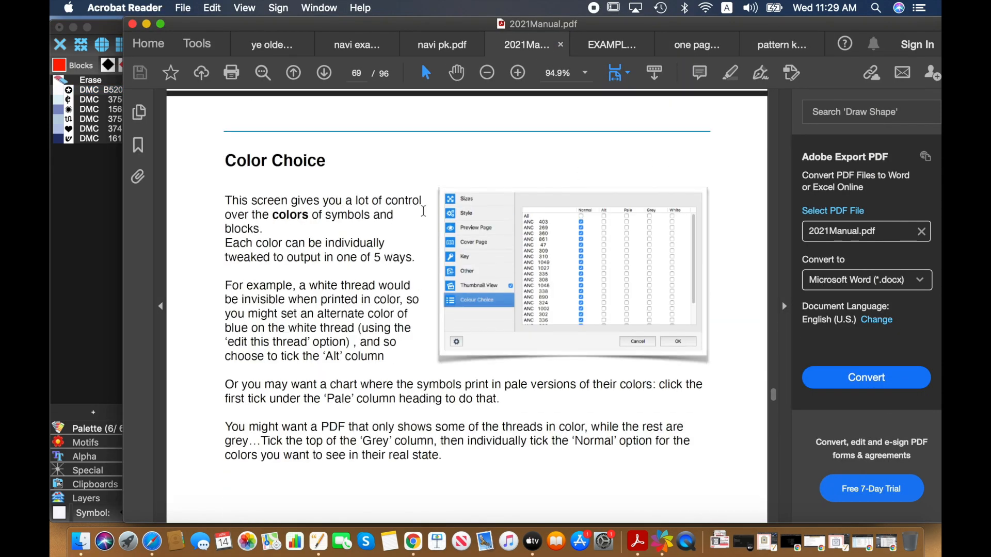
{"action": "scroll", "coordinate": [424, 215], "scroll_direction": "down", "scroll_amount": 5}
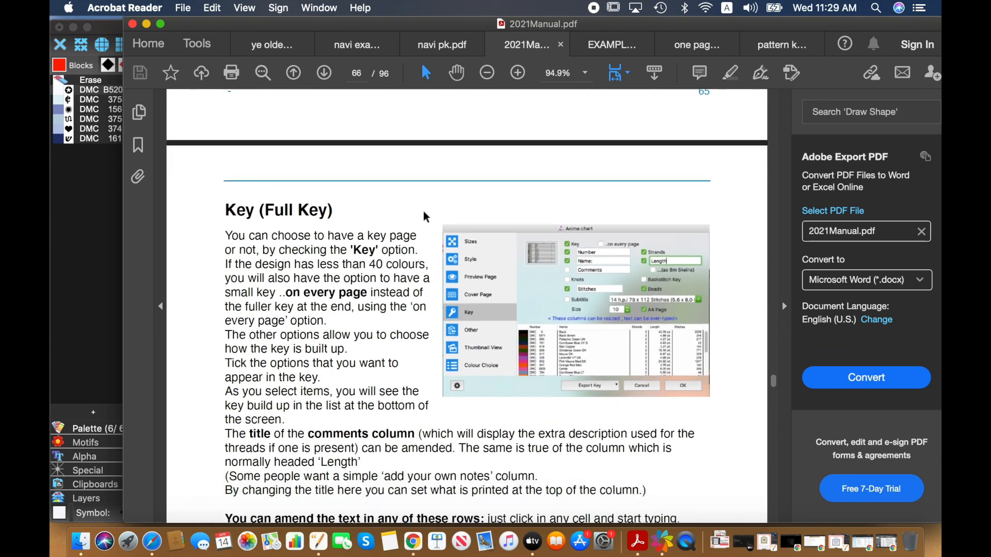
Read the manual's section on key columns, editable rows, subtitle and A4 page, and return to the chart in MacStitch.
{"action": "scroll", "coordinate": [423, 324], "scroll_direction": "down", "scroll_amount": 6}
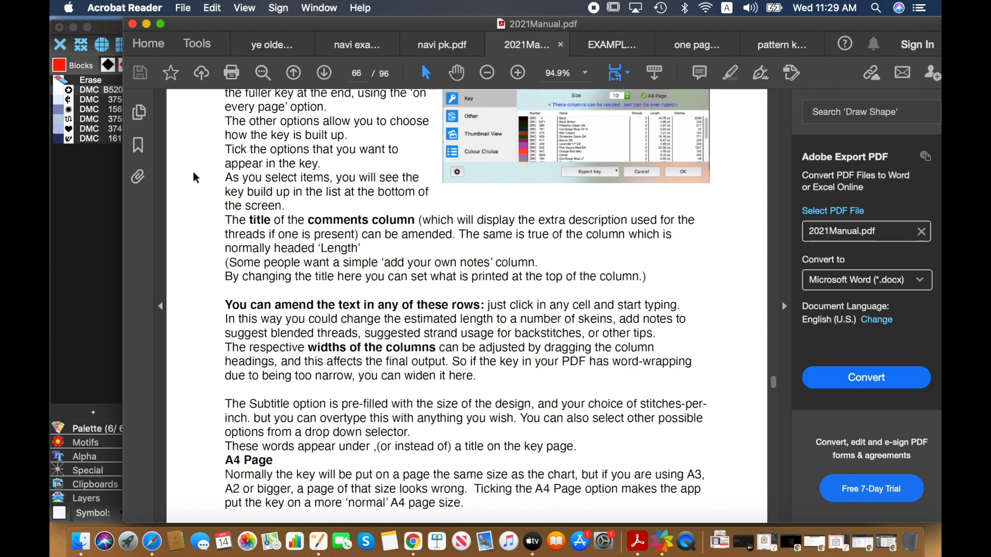
{"action": "scroll", "coordinate": [195, 177], "scroll_direction": "down", "scroll_amount": 5}
{"action": "scroll", "coordinate": [196, 177], "scroll_direction": "up", "scroll_amount": 9}
{"action": "scroll", "coordinate": [196, 177], "scroll_direction": "down", "scroll_amount": 10}
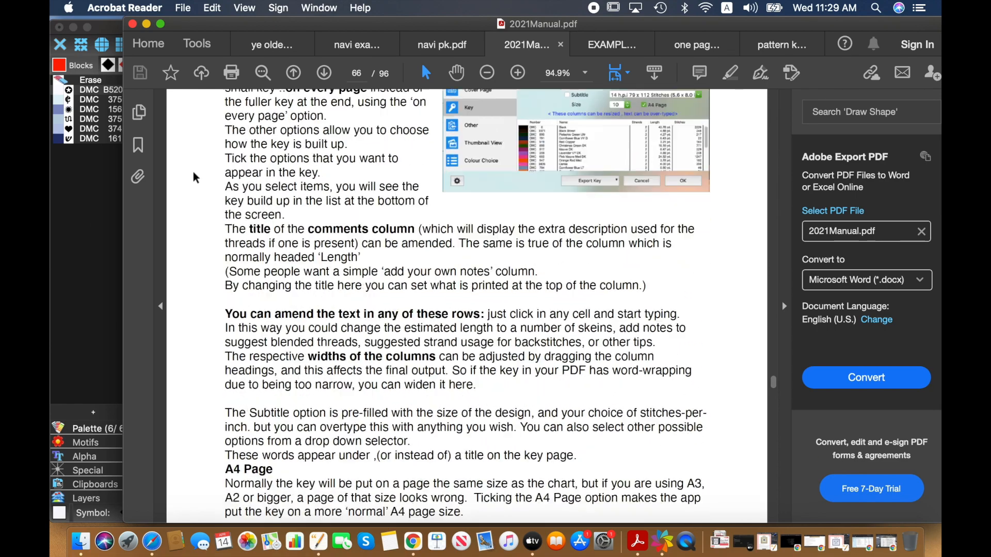
{"action": "scroll", "coordinate": [195, 178], "scroll_direction": "up", "scroll_amount": 11}
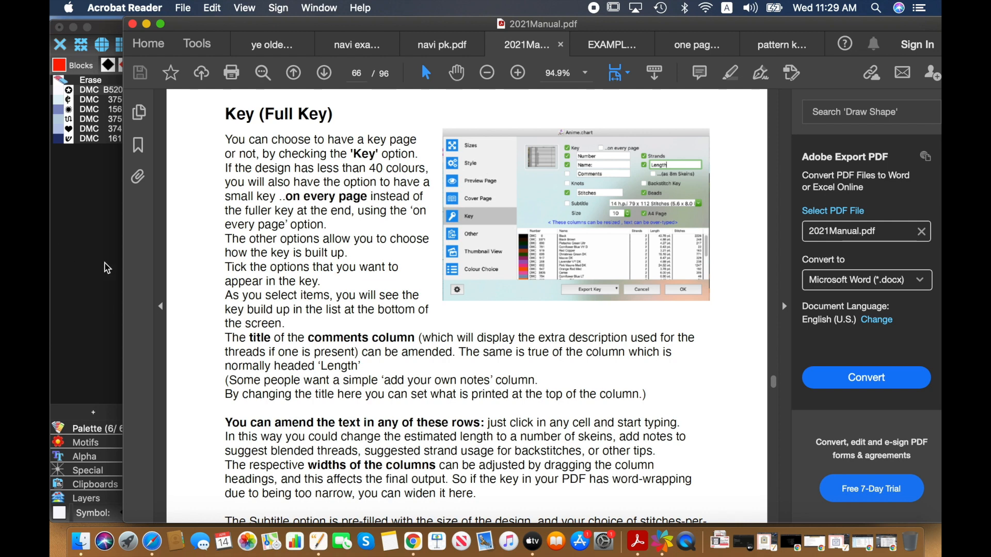
{"action": "left_click", "coordinate": [83, 279]}
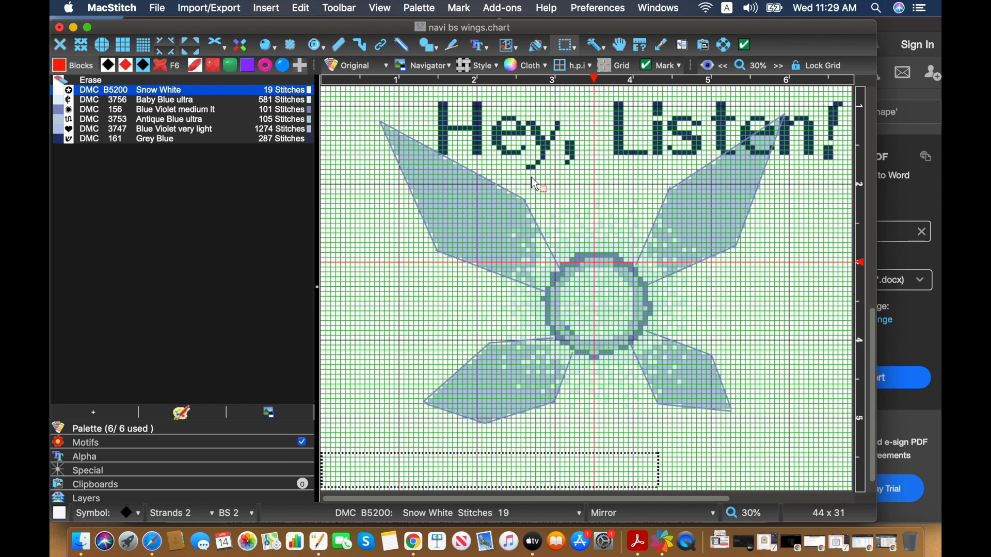